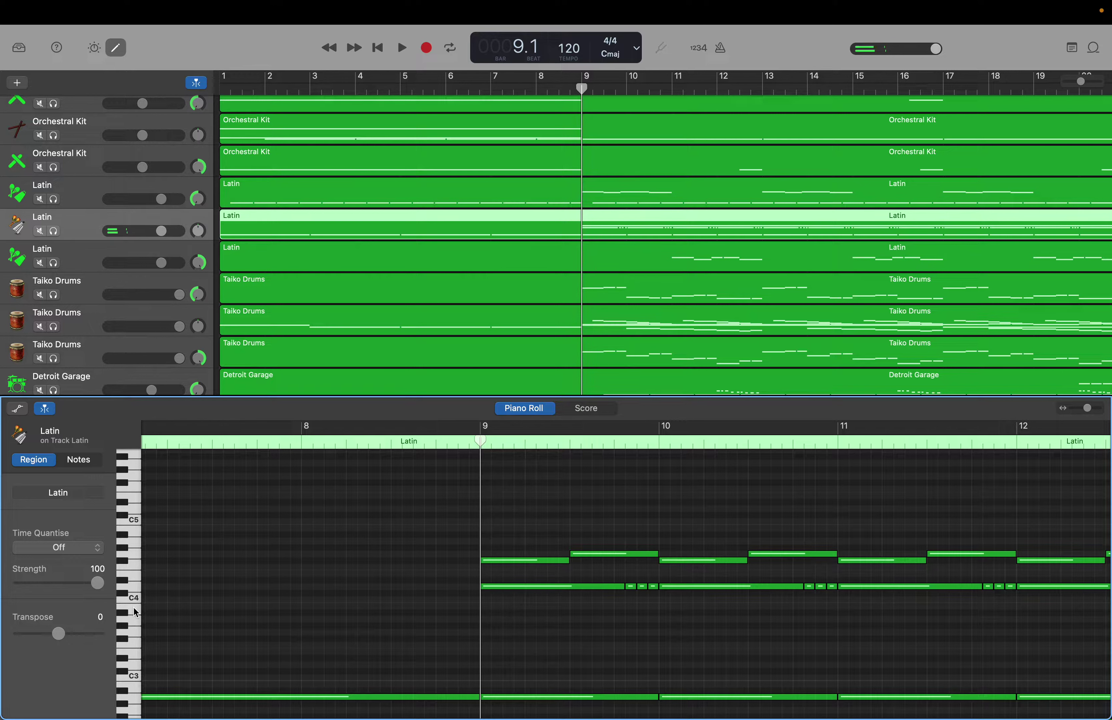
Audition the keys just below C4 and the first two upper notes at bar 9 in the middle Latin track.
{"action": "left_click", "coordinate": [135, 612]}
{"action": "left_click", "coordinate": [129, 614]}
{"action": "left_click", "coordinate": [128, 616]}
{"action": "left_click", "coordinate": [128, 616]}
{"action": "left_click", "coordinate": [526, 558]}
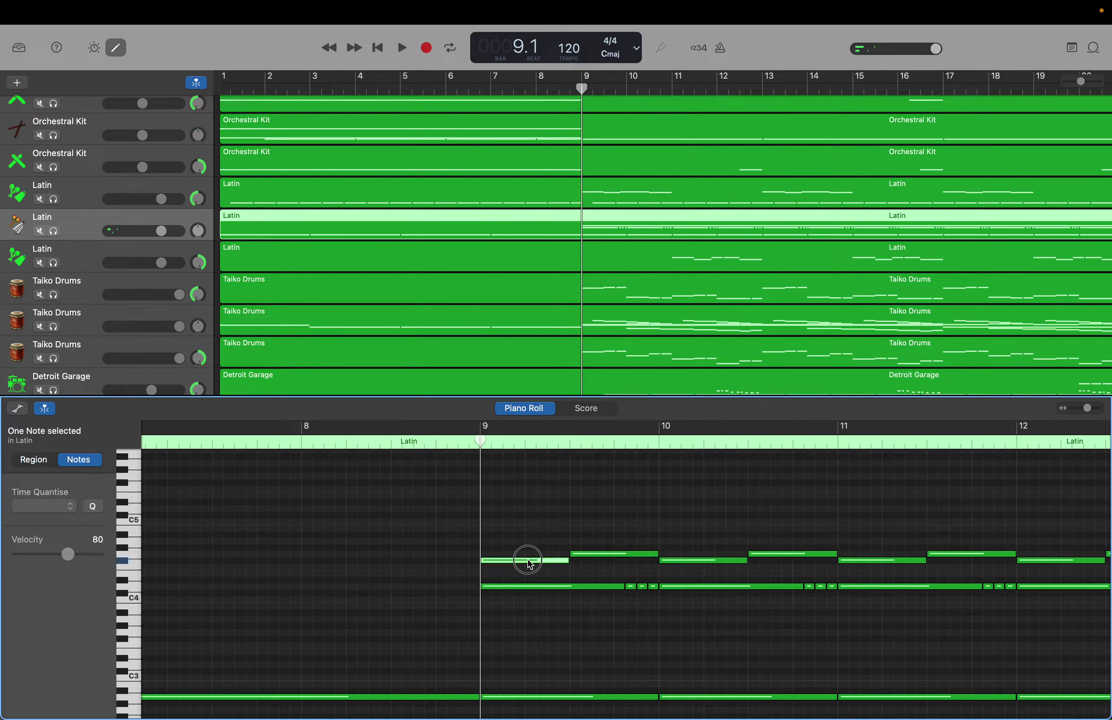
{"action": "left_click", "coordinate": [602, 553]}
{"action": "left_click", "coordinate": [561, 565]}
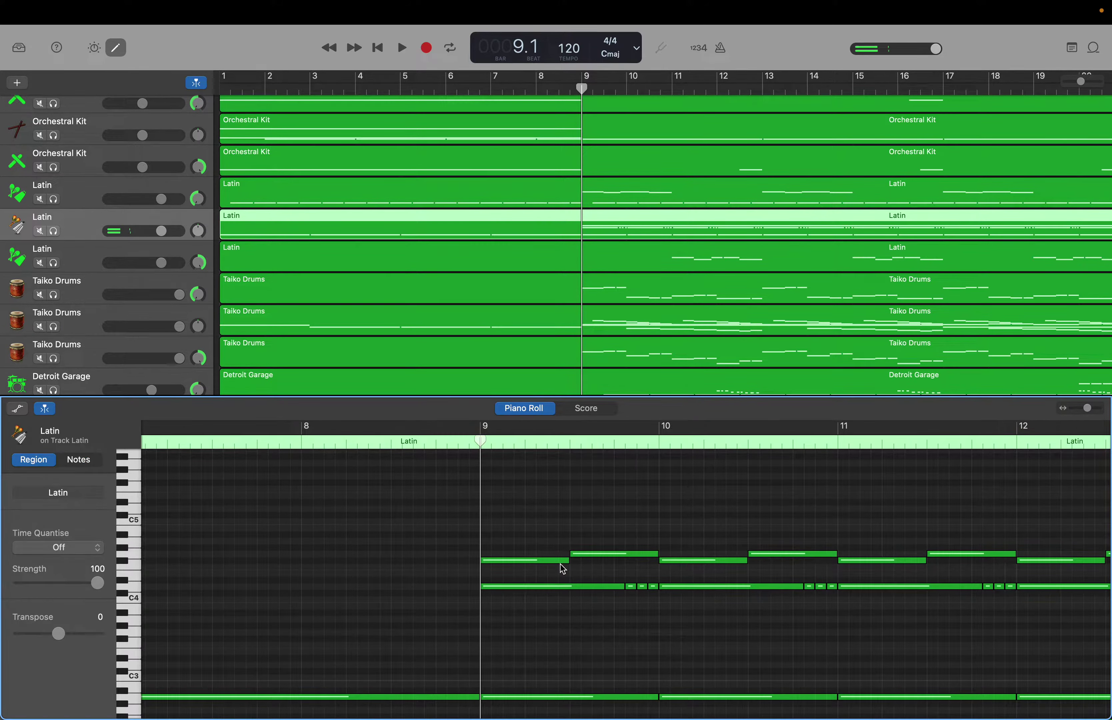
{"action": "left_click", "coordinate": [561, 563]}
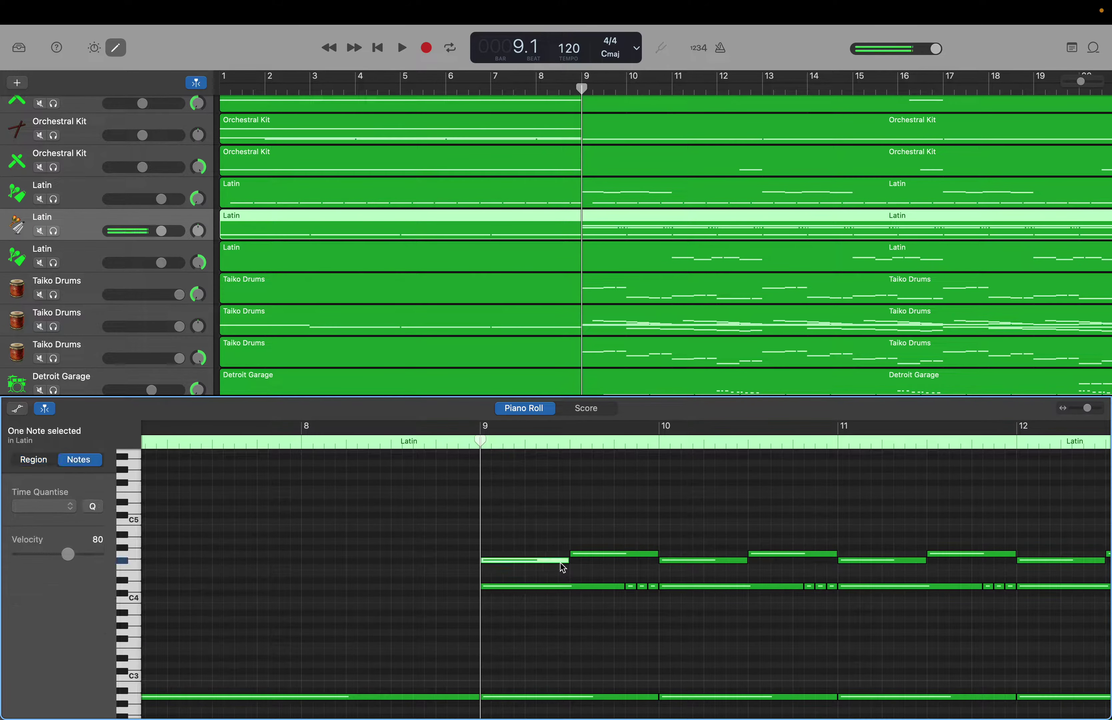
{"action": "left_click", "coordinate": [605, 553]}
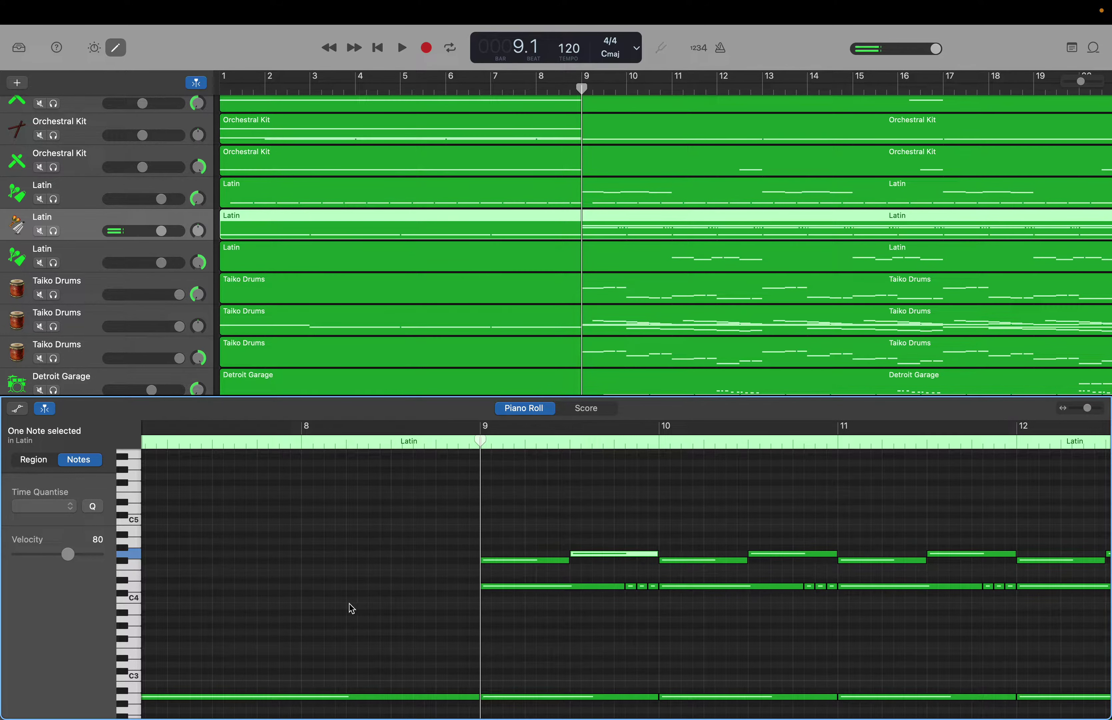
Try out a repeated rhythm on the keys just below C4 using the middle Latin track's instrument.
{"action": "left_click", "coordinate": [132, 601]}
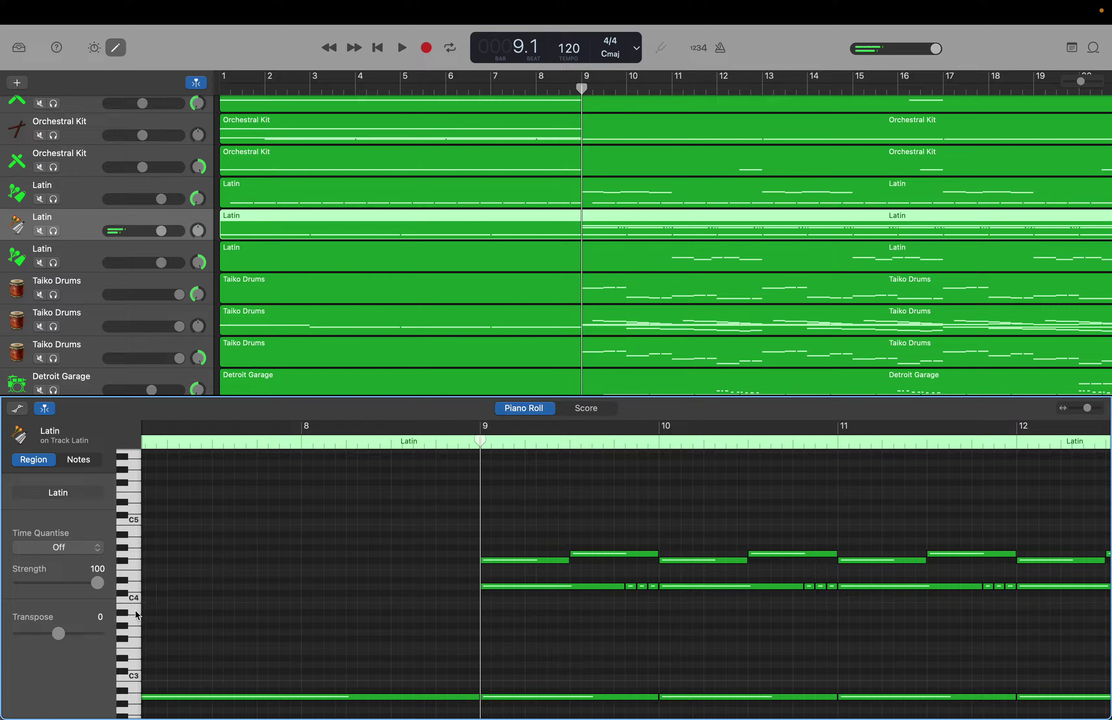
{"action": "left_click", "coordinate": [132, 628]}
{"action": "left_click", "coordinate": [133, 622]}
{"action": "left_click", "coordinate": [129, 614]}
{"action": "left_click", "coordinate": [129, 612]}
{"action": "left_click", "coordinate": [134, 612]}
{"action": "left_click", "coordinate": [134, 615]}
{"action": "left_click", "coordinate": [134, 618]}
{"action": "left_click", "coordinate": [134, 618]}
{"action": "left_click", "coordinate": [134, 618]}
{"action": "left_click", "coordinate": [134, 618]}
{"action": "left_click", "coordinate": [134, 618]}
{"action": "left_click", "coordinate": [134, 618]}
{"action": "left_click", "coordinate": [134, 621]}
{"action": "left_click", "coordinate": [126, 617]}
{"action": "left_click", "coordinate": [124, 613]}
{"action": "left_click", "coordinate": [131, 612]}
{"action": "left_click", "coordinate": [132, 611]}
{"action": "left_click", "coordinate": [131, 612]}
Open the first Latin track's region and audition its D#1 note in bar 9.
{"action": "left_click", "coordinate": [106, 193]}
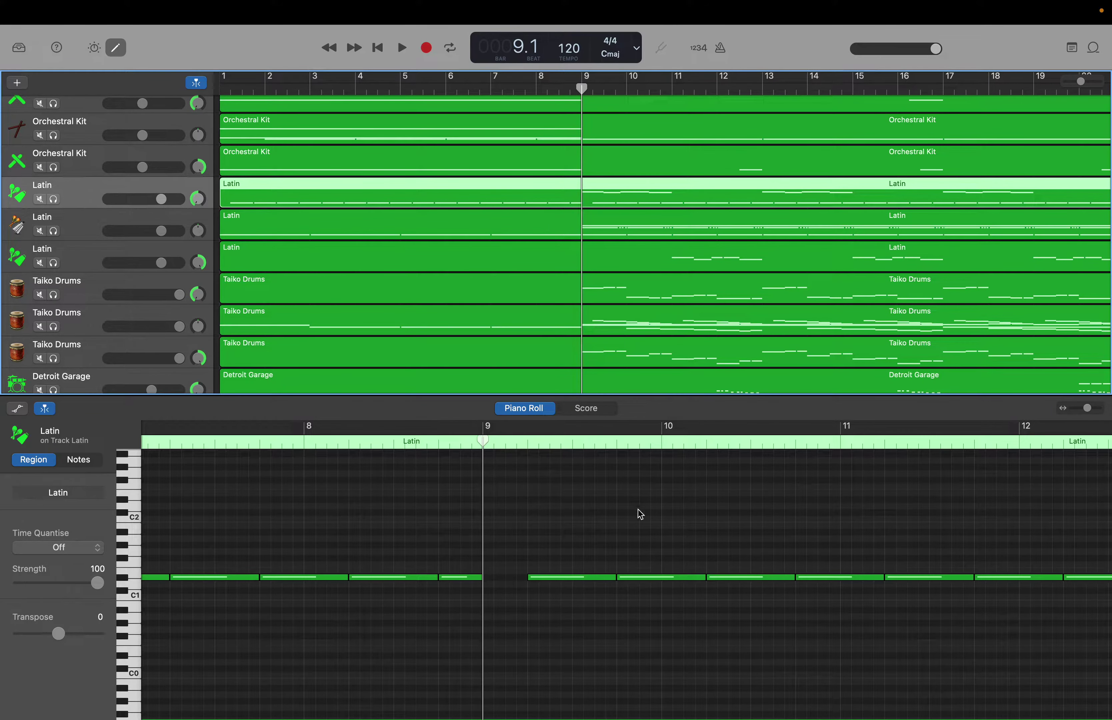
{"action": "left_click", "coordinate": [605, 574]}
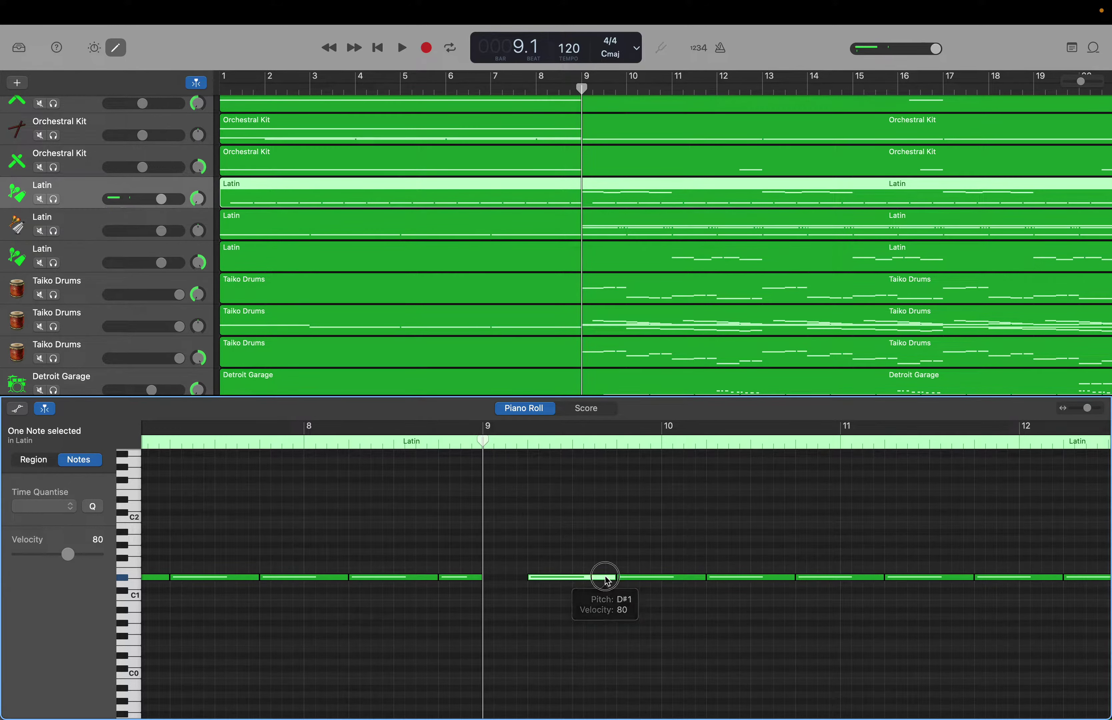
{"action": "left_click", "coordinate": [605, 576]}
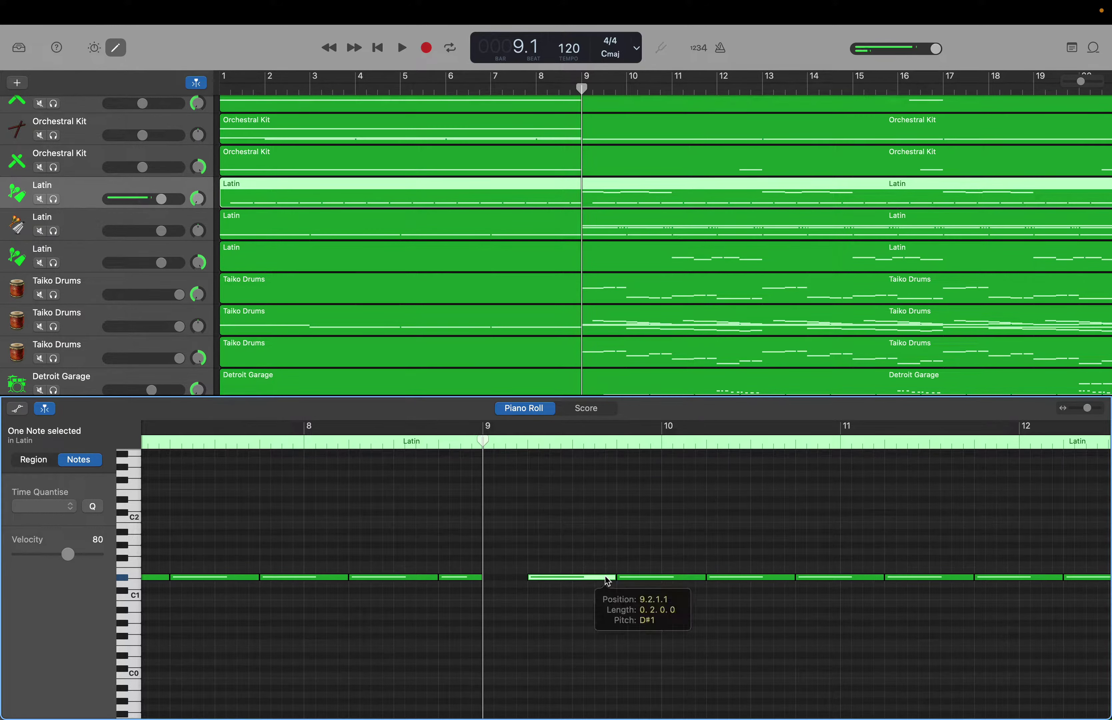
Select the third Latin track and audition keys between C5 and C3, ending just below C4.
{"action": "left_click", "coordinate": [74, 260]}
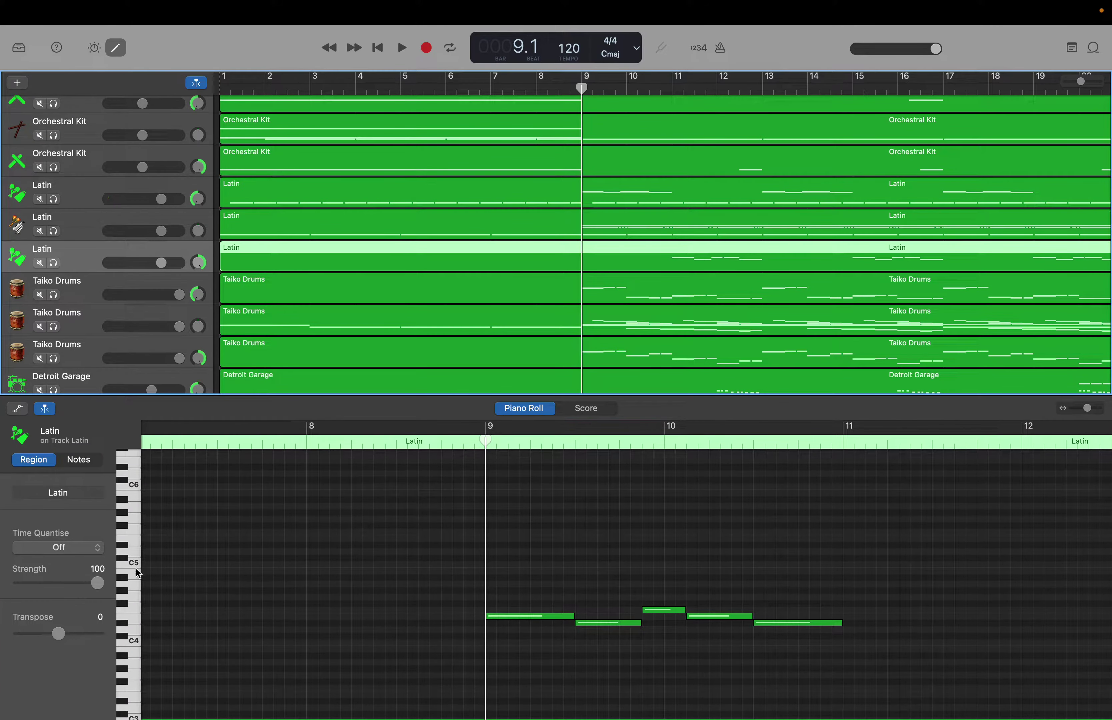
{"action": "left_click", "coordinate": [128, 579]}
{"action": "left_click", "coordinate": [129, 595]}
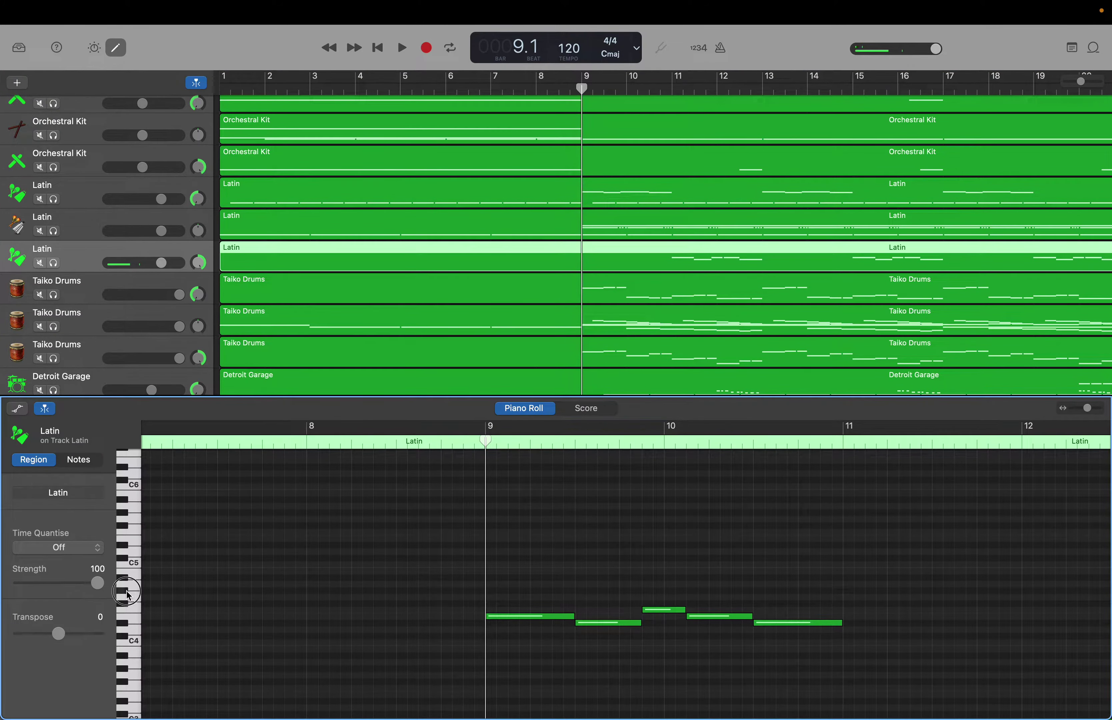
{"action": "scroll", "coordinate": [132, 650], "scroll_direction": "down", "scroll_amount": 5}
{"action": "left_click", "coordinate": [127, 643]}
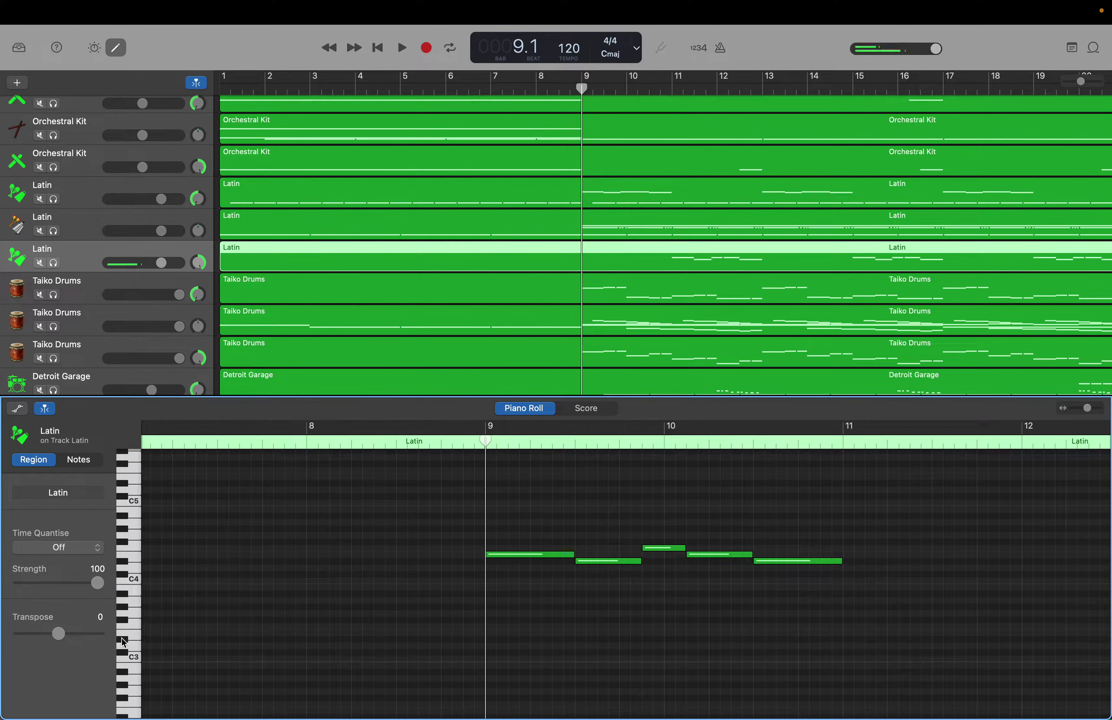
{"action": "left_click", "coordinate": [123, 604]}
{"action": "left_click", "coordinate": [132, 592]}
{"action": "left_click", "coordinate": [129, 594]}
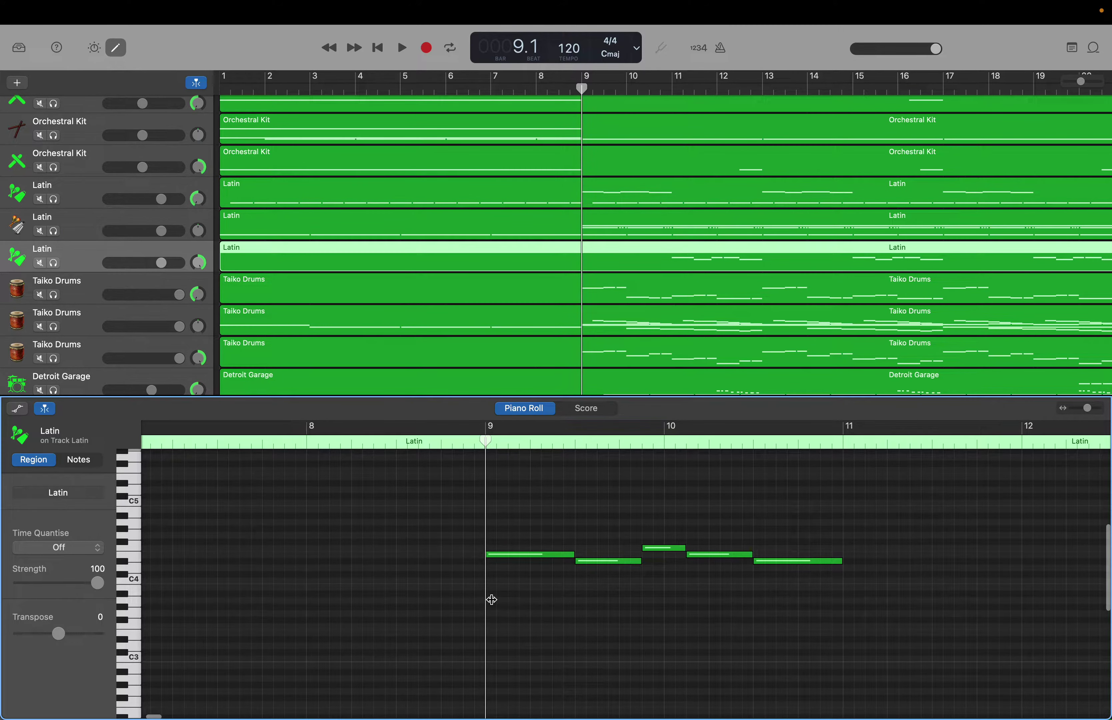
{"action": "left_click", "coordinate": [132, 594]}
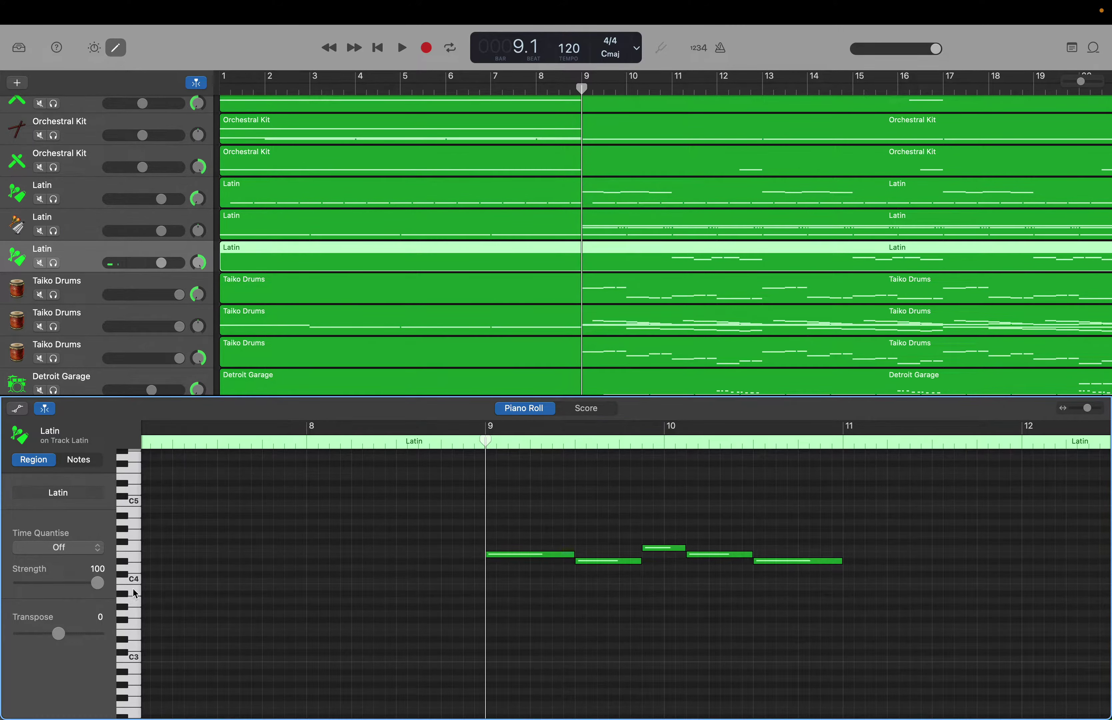
Try to create a note just below C4 at the start of bar 9 for the third Latin track.
{"action": "right_click", "coordinate": [493, 595]}
{"action": "left_click", "coordinate": [500, 601]}
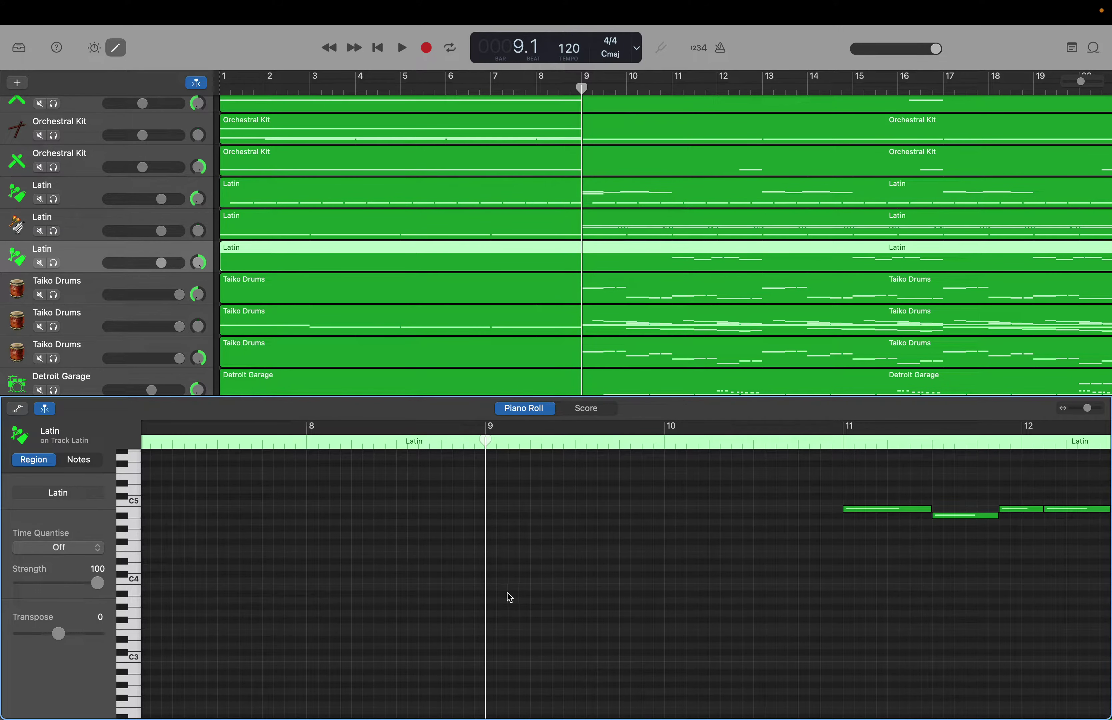
{"action": "scroll", "coordinate": [506, 593], "scroll_direction": "down", "scroll_amount": 10}
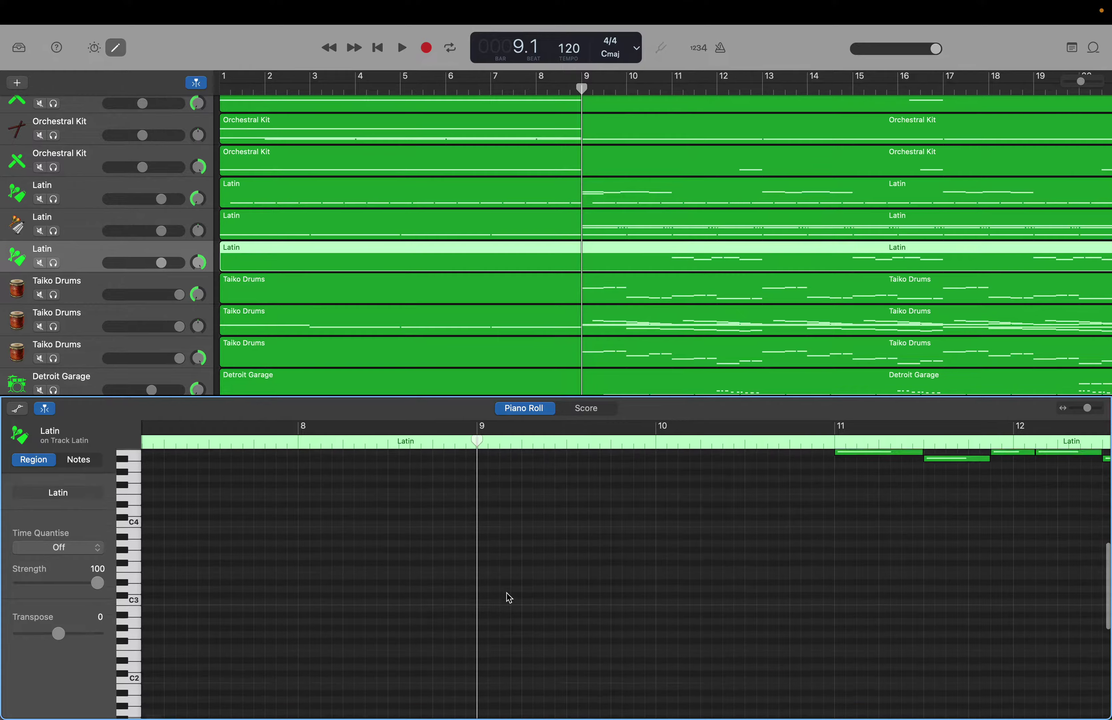
{"action": "scroll", "coordinate": [506, 593], "scroll_direction": "up", "scroll_amount": 15}
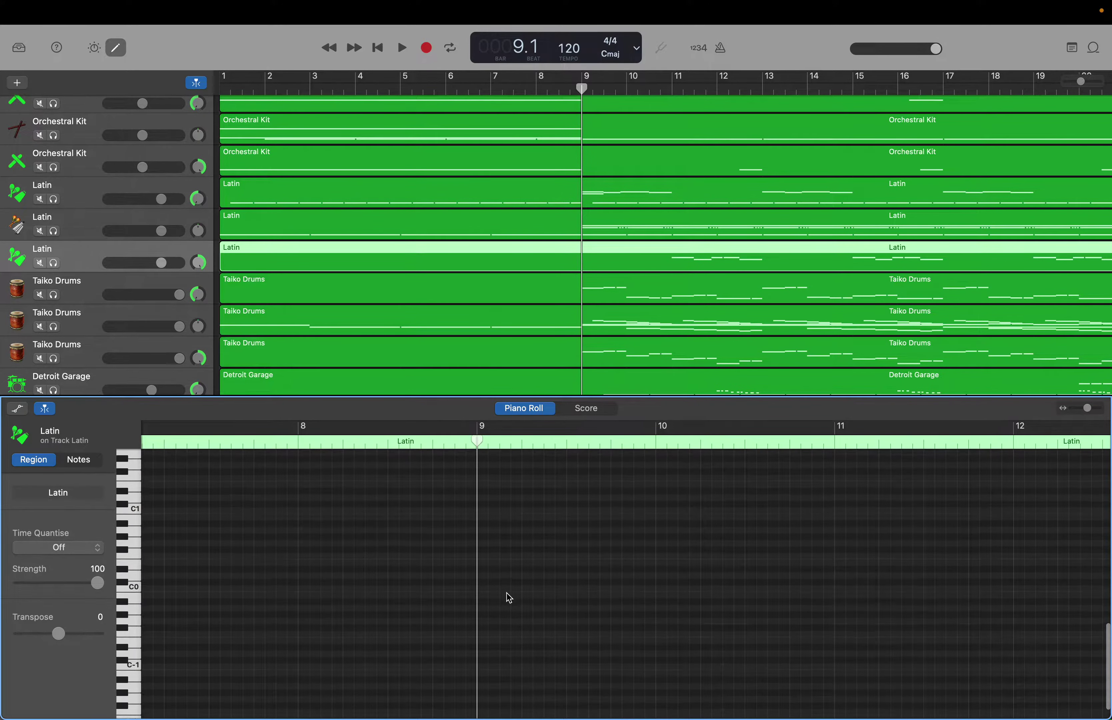
{"action": "scroll", "coordinate": [509, 598], "scroll_direction": "up", "scroll_amount": 12}
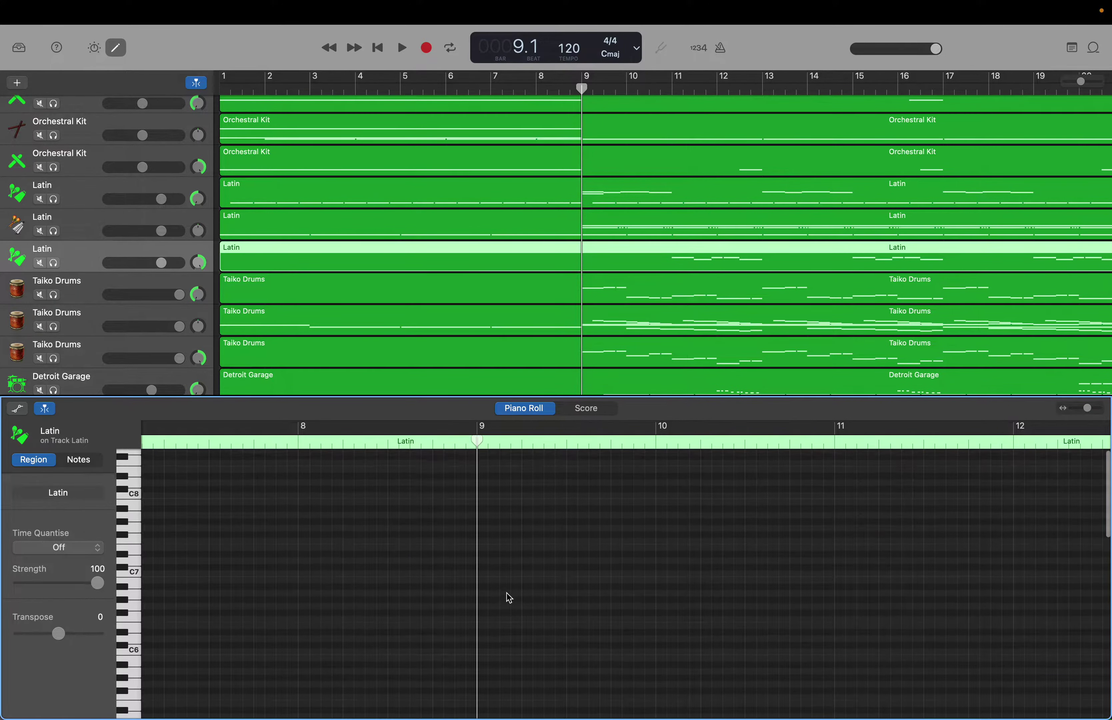
{"action": "scroll", "coordinate": [508, 598], "scroll_direction": "down", "scroll_amount": 9}
{"action": "scroll", "coordinate": [506, 593], "scroll_direction": "down", "scroll_amount": 3}
{"action": "scroll", "coordinate": [506, 593], "scroll_direction": "right", "scroll_amount": 5}
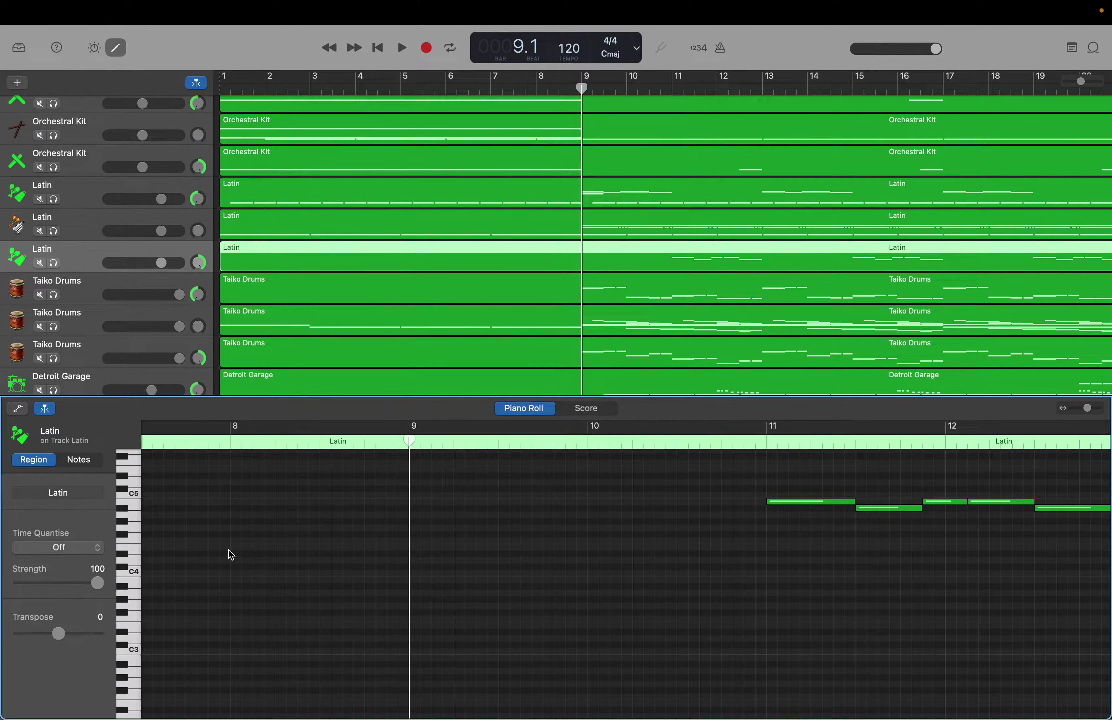
Create an A#3 note at the start of bar 9 in the third Latin track and shorten it to about an eighth note.
{"action": "left_click", "coordinate": [127, 587]}
{"action": "right_click", "coordinate": [418, 592]}
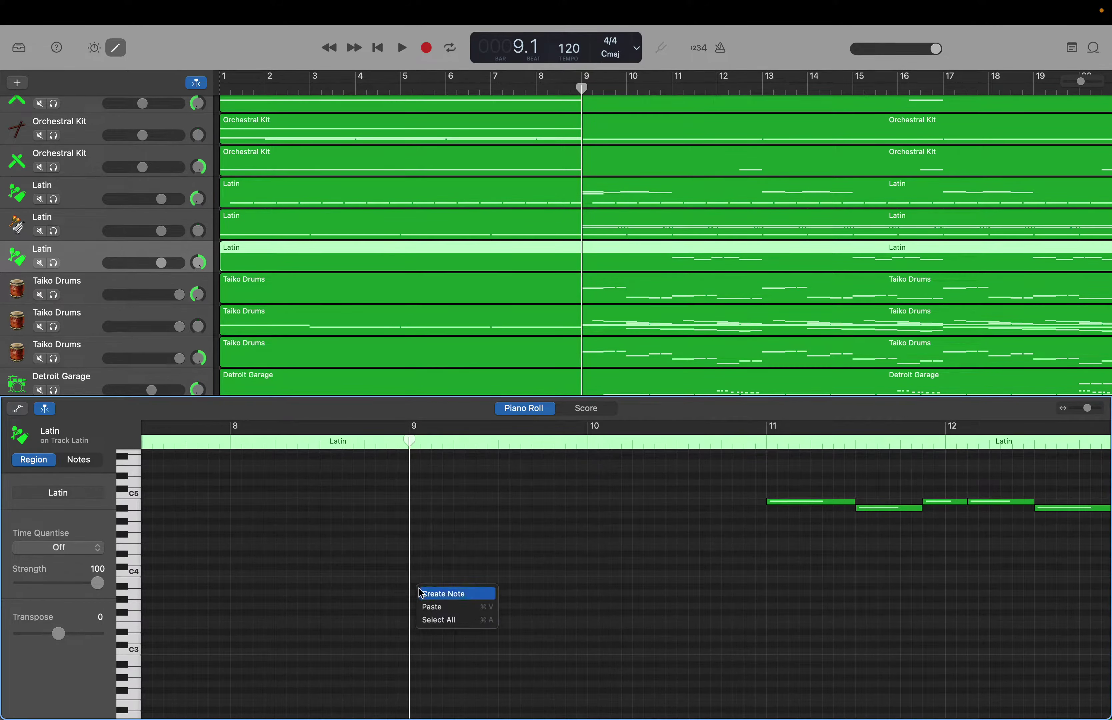
{"action": "left_click", "coordinate": [420, 592]}
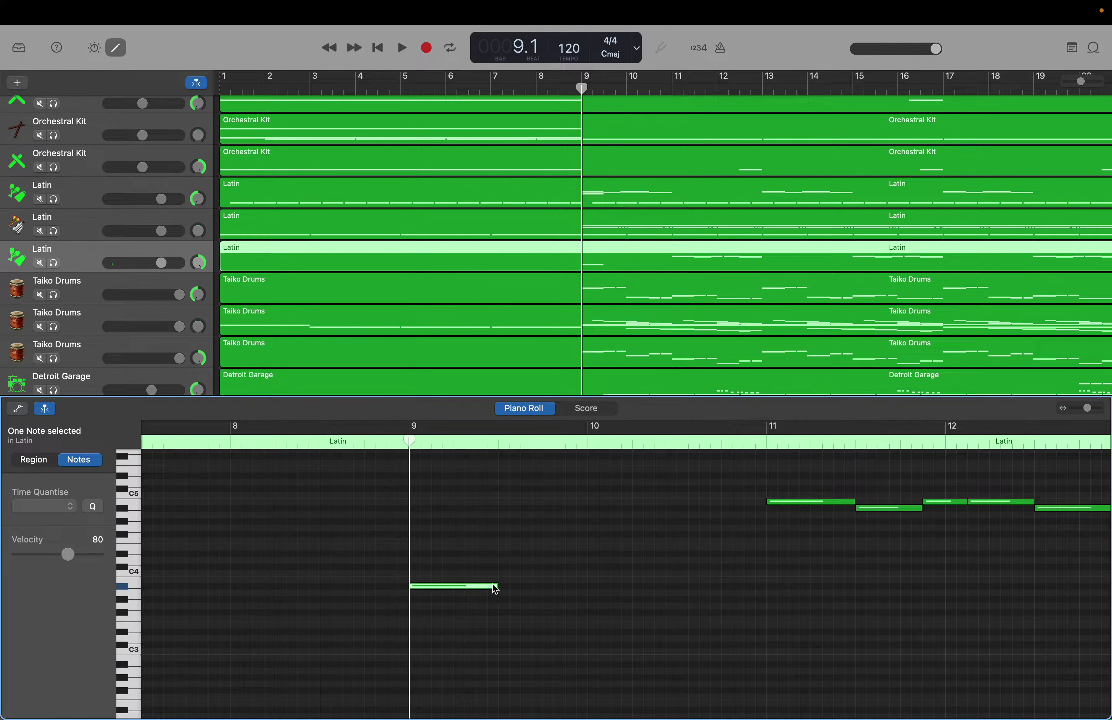
{"action": "left_click_drag", "start_coordinate": [494, 587], "coordinate": [433, 589]}
{"action": "right_click", "coordinate": [443, 590]}
{"action": "left_click", "coordinate": [448, 592]}
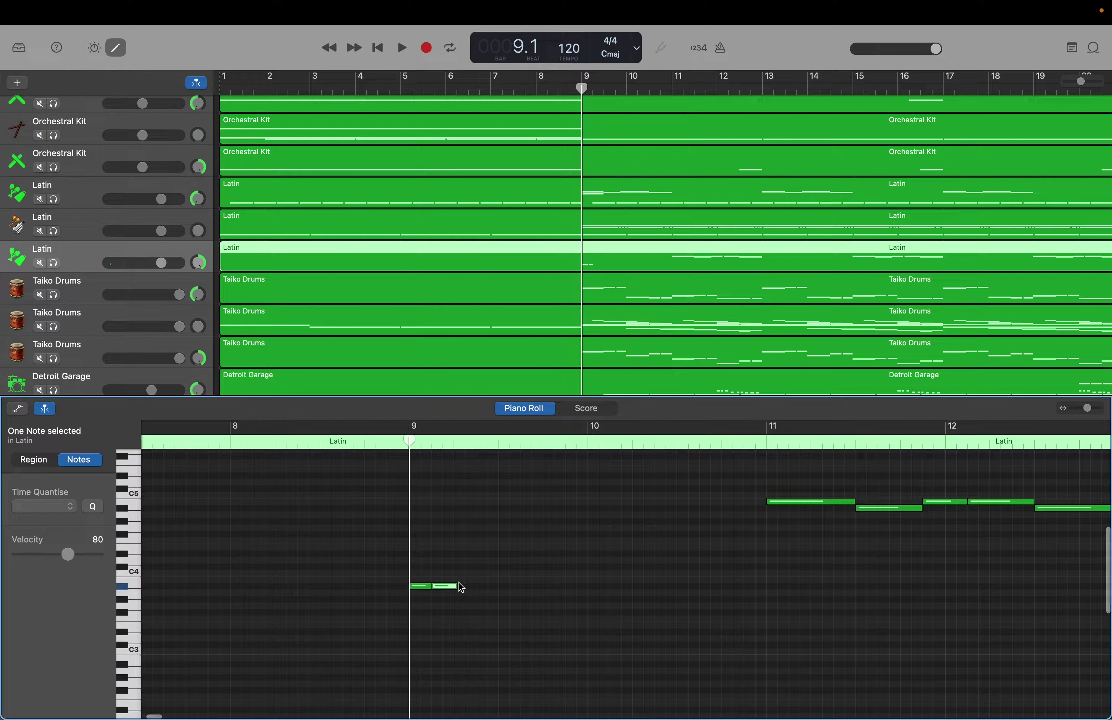
{"action": "right_click", "coordinate": [459, 583]}
{"action": "left_click", "coordinate": [473, 585]}
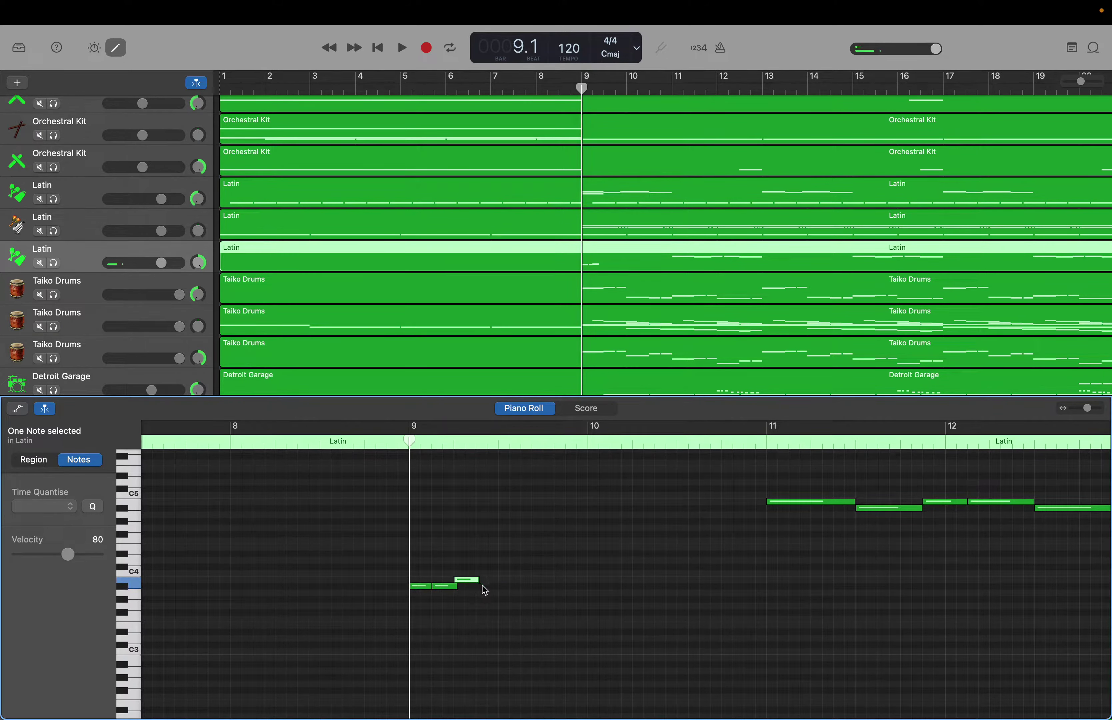
{"action": "right_click", "coordinate": [482, 586]}
{"action": "left_click", "coordinate": [491, 593]}
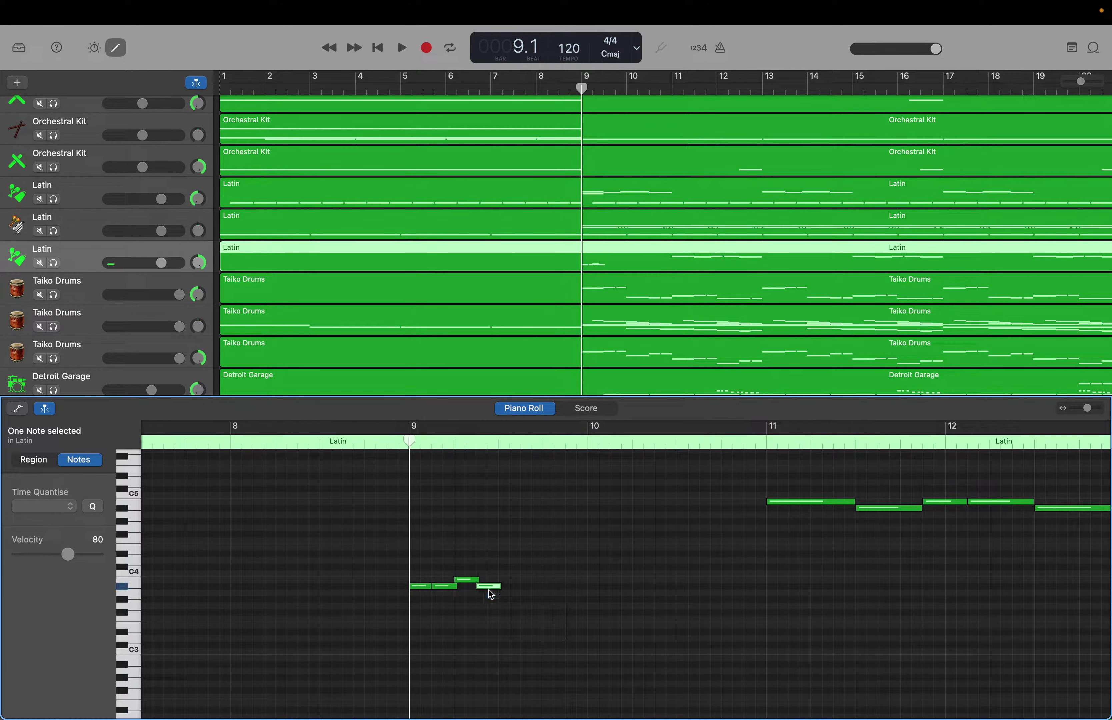
{"action": "right_click", "coordinate": [505, 591]}
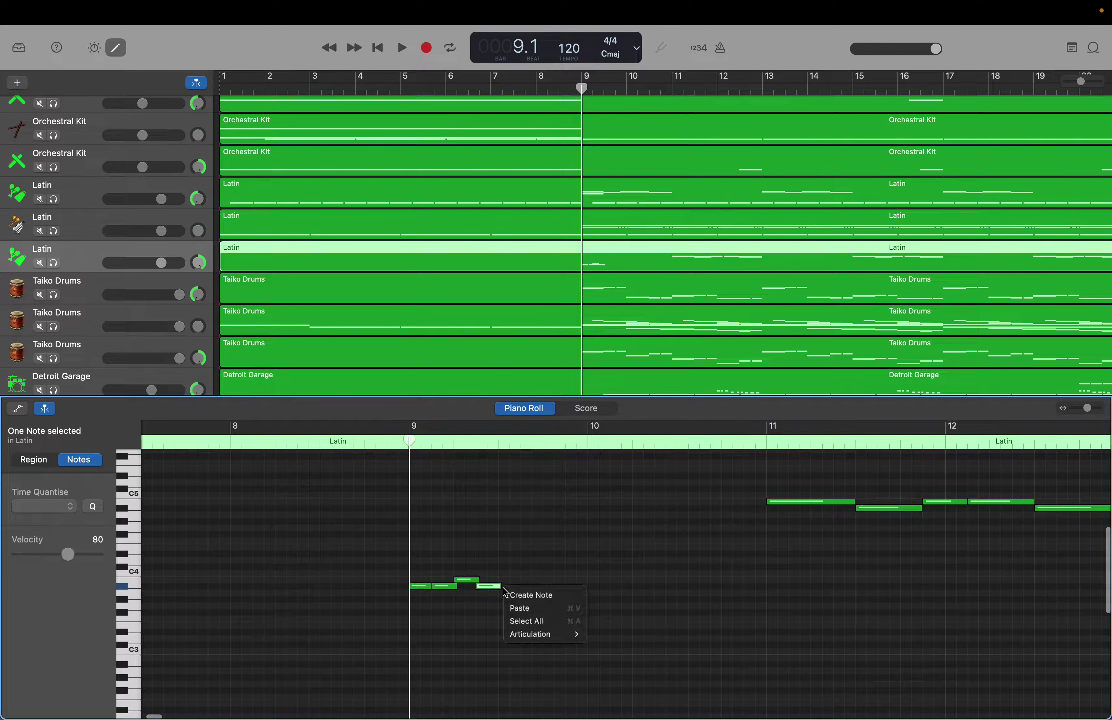
{"action": "left_click", "coordinate": [514, 594]}
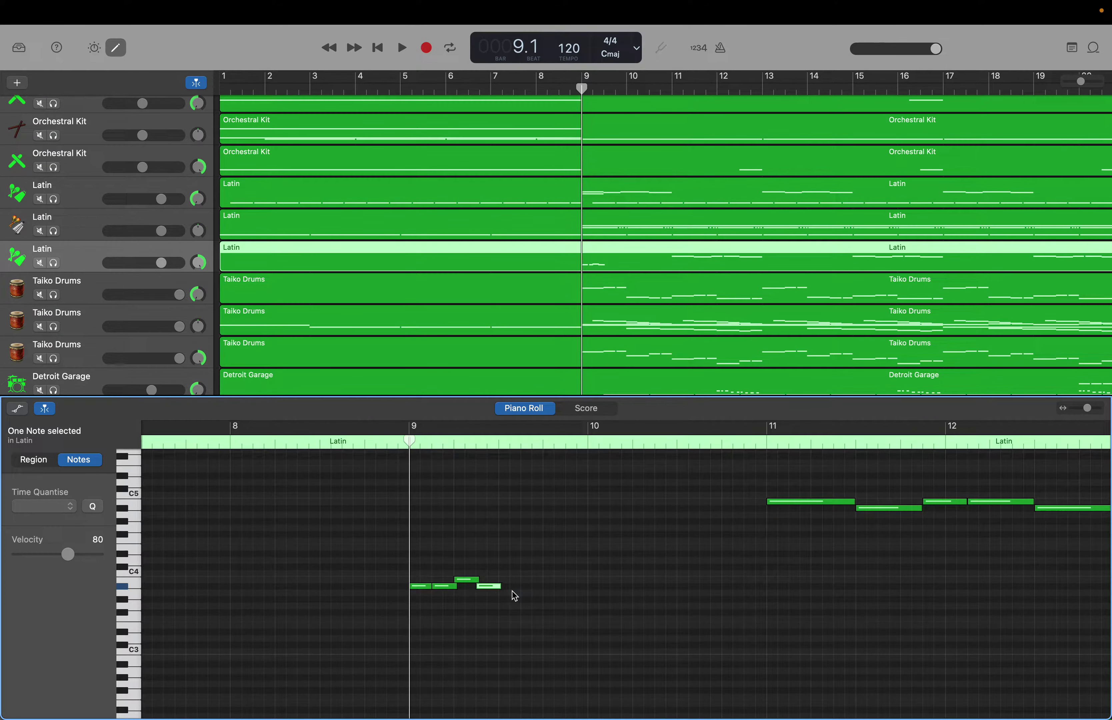
{"action": "right_click", "coordinate": [529, 591]}
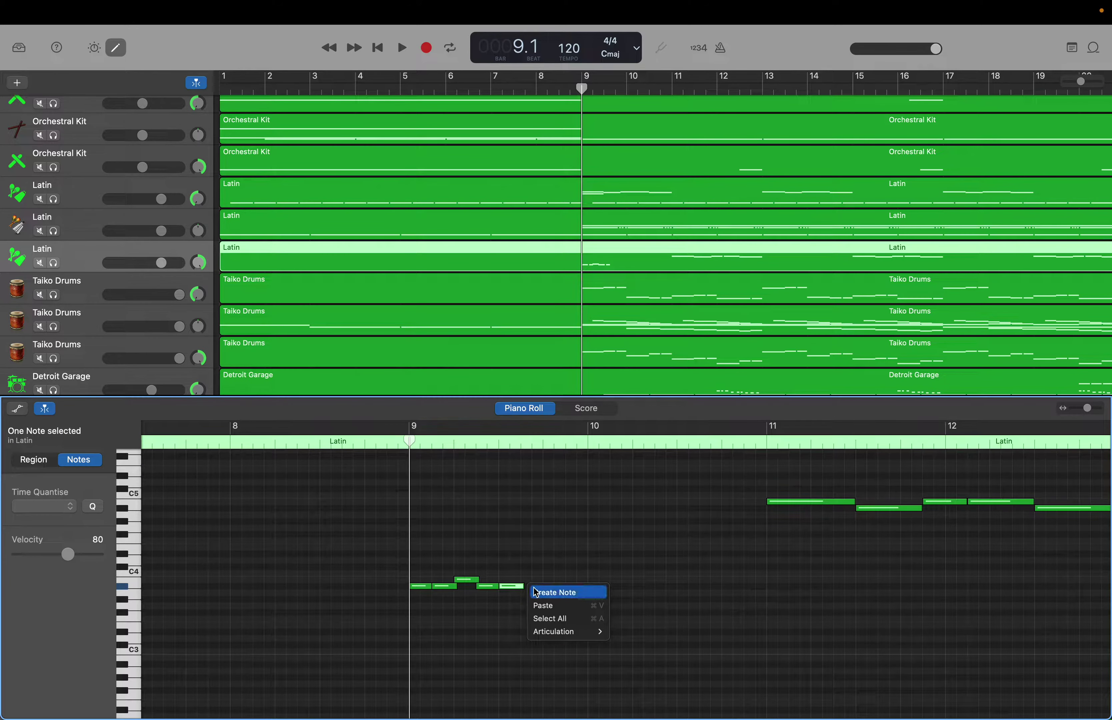
{"action": "left_click", "coordinate": [535, 592]}
{"action": "left_click", "coordinate": [537, 590]}
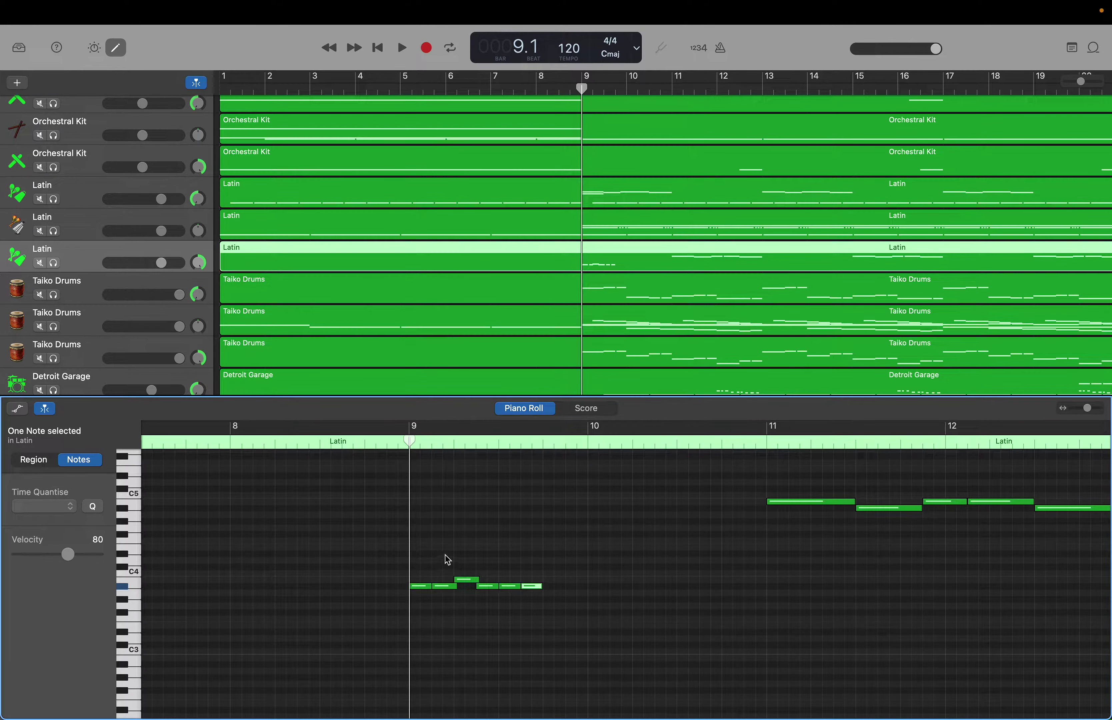
{"action": "left_click_drag", "start_coordinate": [444, 555], "coordinate": [543, 612]}
{"action": "key", "text": "Delete"}
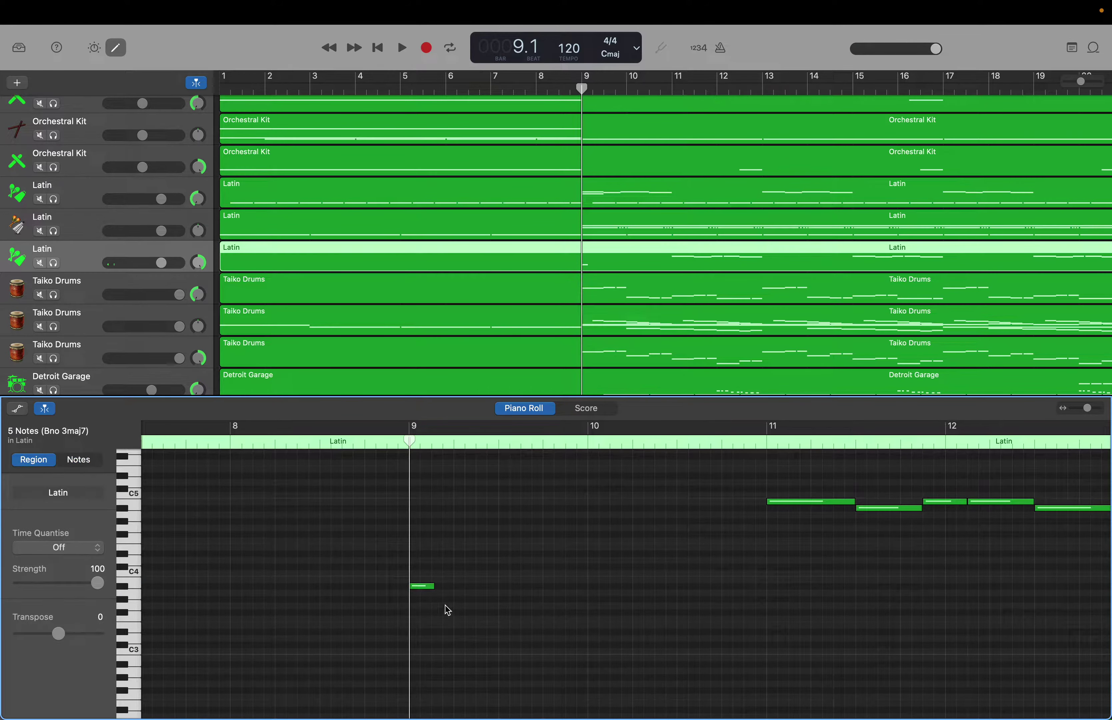
Trim the A#3 note slightly to an eighth note, and add matching A#3, B3 and A#3 notes right behind it.
{"action": "left_click_drag", "start_coordinate": [433, 587], "coordinate": [431, 589]}
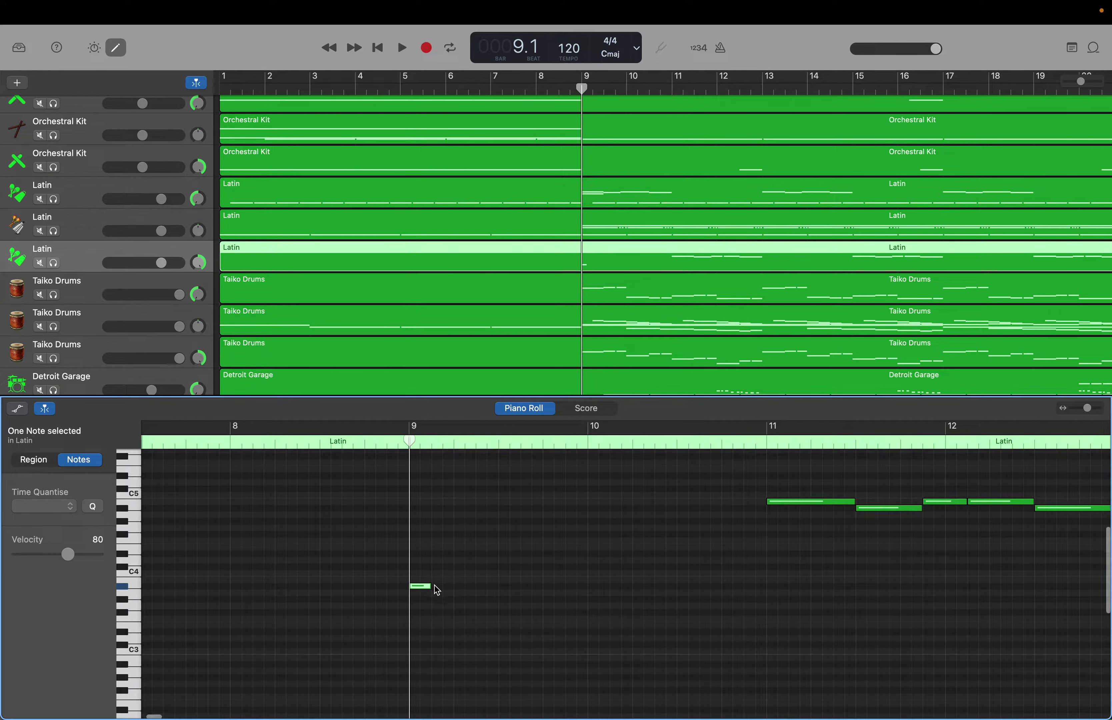
{"action": "right_click", "coordinate": [436, 593]}
{"action": "left_click", "coordinate": [449, 595]}
{"action": "right_click", "coordinate": [457, 587]}
{"action": "left_click", "coordinate": [471, 589]}
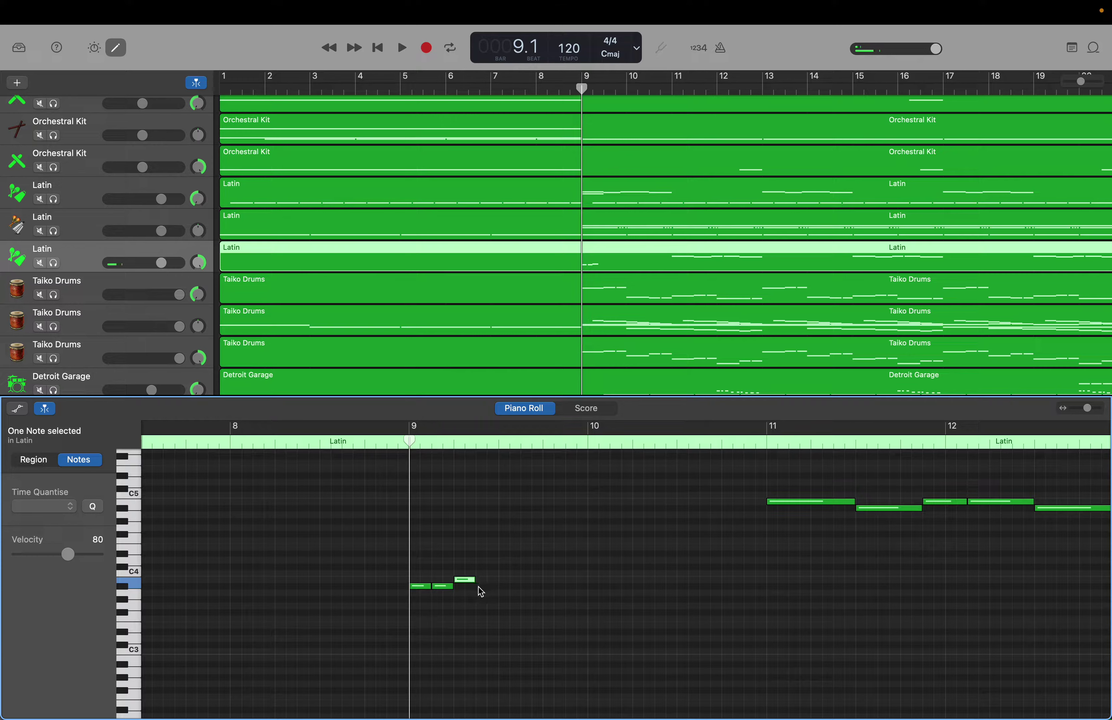
{"action": "right_click", "coordinate": [479, 586]}
{"action": "left_click", "coordinate": [489, 591]}
Move the playhead to beat 9.3, copy the four new notes and paste them there to fill bar 9.
{"action": "left_click_drag", "start_coordinate": [410, 457], "coordinate": [500, 459]}
{"action": "left_click", "coordinate": [407, 550]}
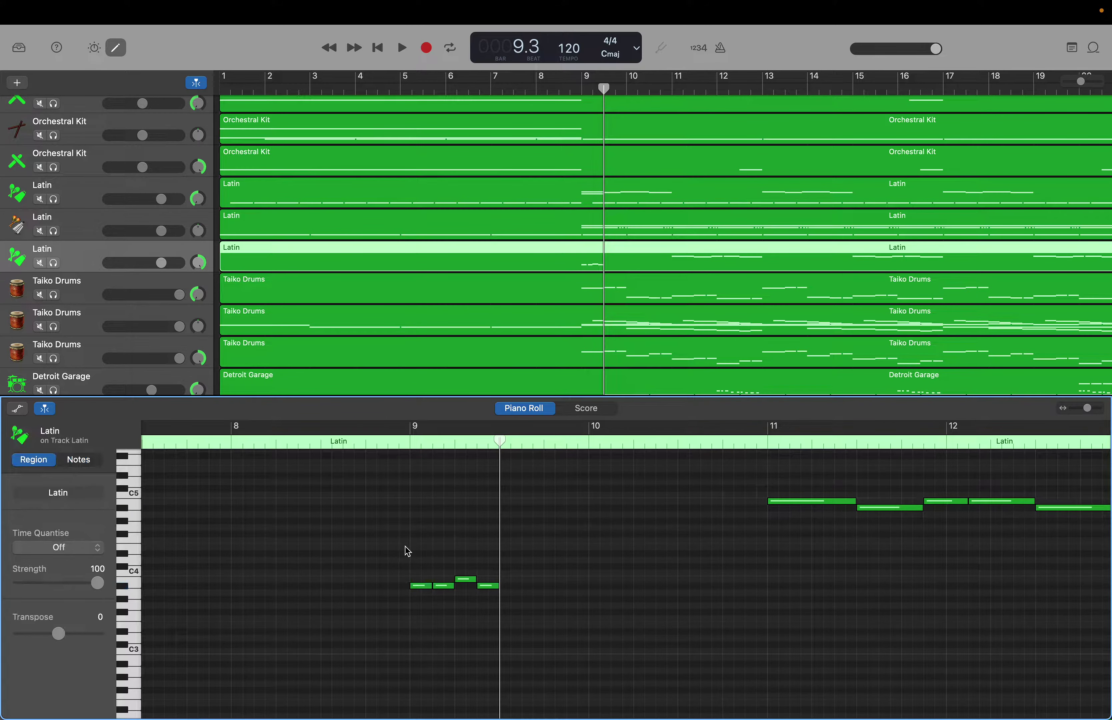
{"action": "left_click_drag", "start_coordinate": [414, 559], "coordinate": [498, 615]}
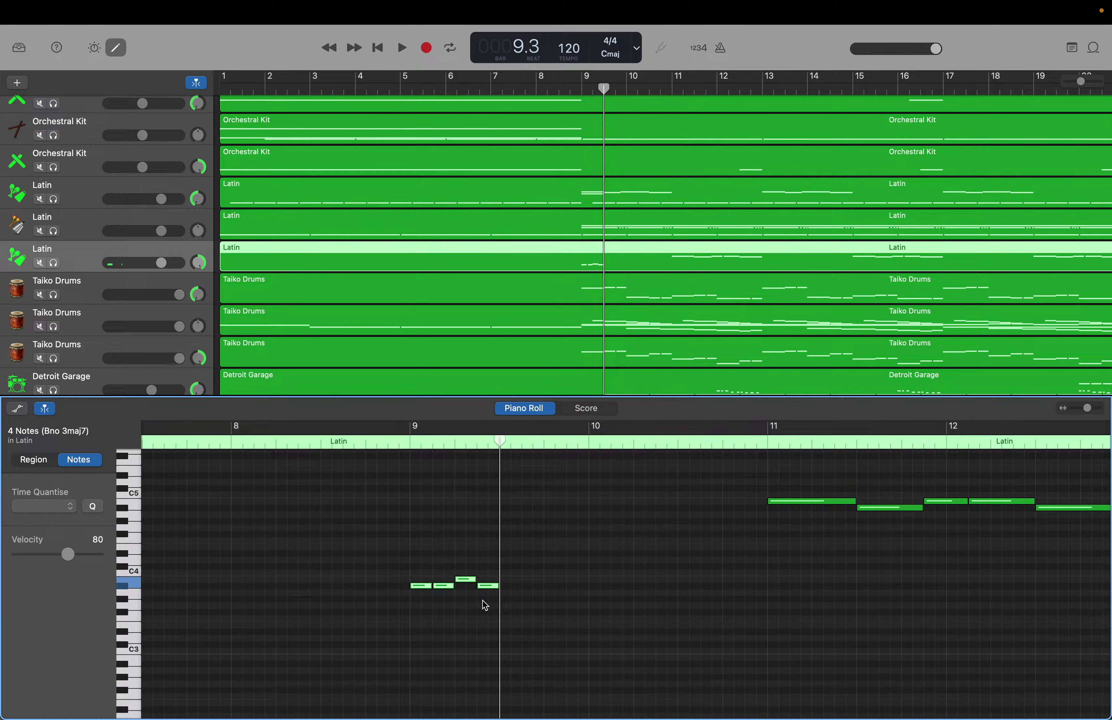
{"action": "key", "text": "super+c"}
{"action": "key", "text": "super+v"}
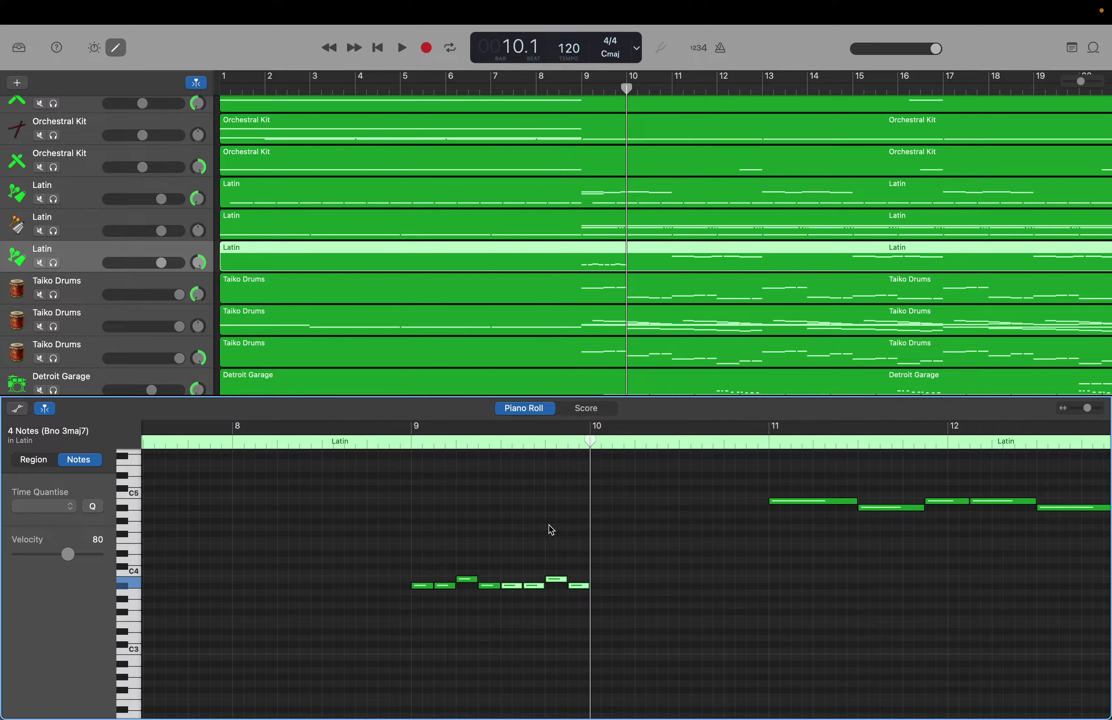
Copy the eight A#3/B3 notes of bar 9 in the third Latin track and paste them repeatedly to fill bars 10 through 40.
{"action": "left_click_drag", "start_coordinate": [420, 565], "coordinate": [579, 628]}
{"action": "key", "text": "super+c"}
{"action": "key", "text": "super+v"}
{"action": "key", "text": "super+v"}
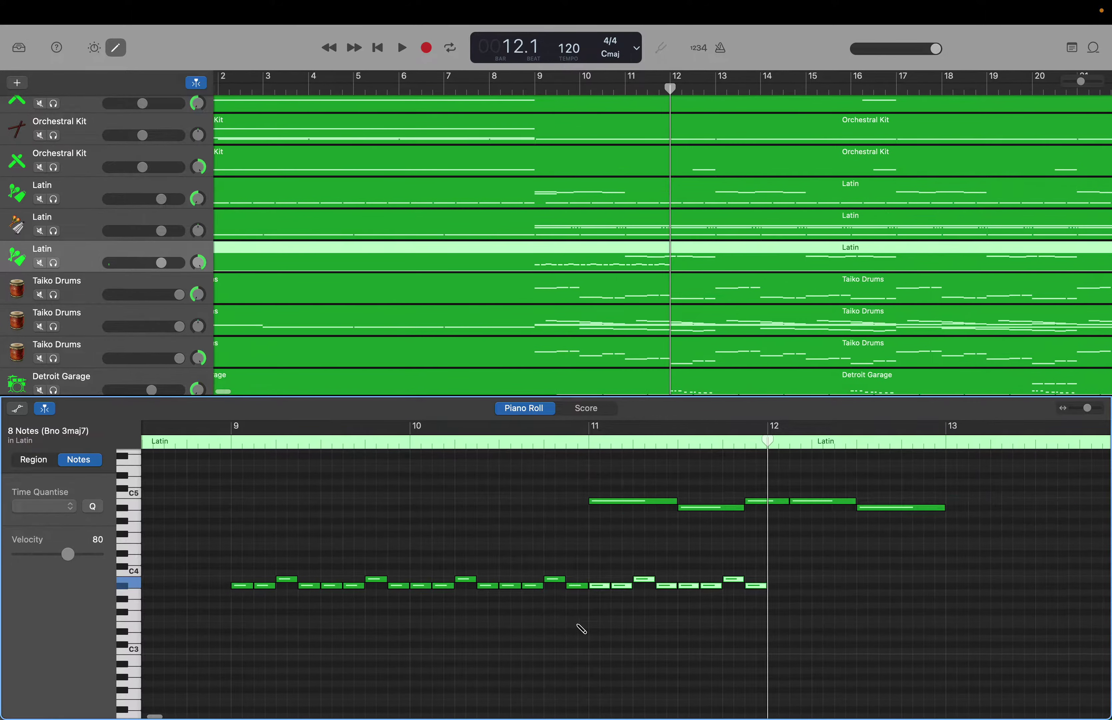
{"action": "key", "text": "super+v"}
{"action": "key", "text": "super+v"}
{"action": "key", "text": "super+v"}
{"action": "key", "text": "super+v"}
{"action": "key", "text": "super+v"}
{"action": "key", "text": "super+v"}
{"action": "key", "text": "super+v"}
{"action": "key", "text": "super+v"}
{"action": "key", "text": "super+v"}
{"action": "key", "text": "super+v"}
{"action": "key", "text": "super+v"}
{"action": "key", "text": "super+v"}
{"action": "key", "text": "super+v"}
{"action": "key", "text": "super+v"}
{"action": "key", "text": "super+v"}
{"action": "key", "text": "super+v"}
{"action": "key", "text": "super+v"}
{"action": "key", "text": "super+v"}
{"action": "key", "text": "super+v"}
{"action": "key", "text": "super+v"}
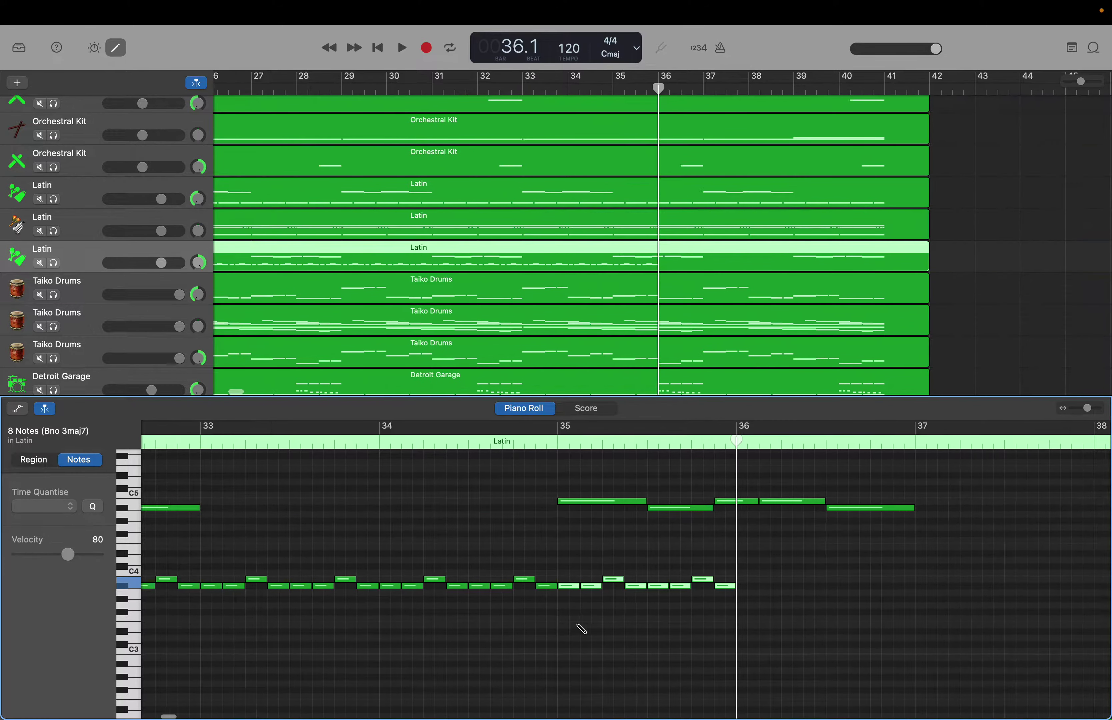
{"action": "key", "text": "super+v"}
{"action": "key", "text": "super+v"}
{"action": "key", "text": "super+v"}
{"action": "key", "text": "super+v"}
{"action": "key", "text": "super+v"}
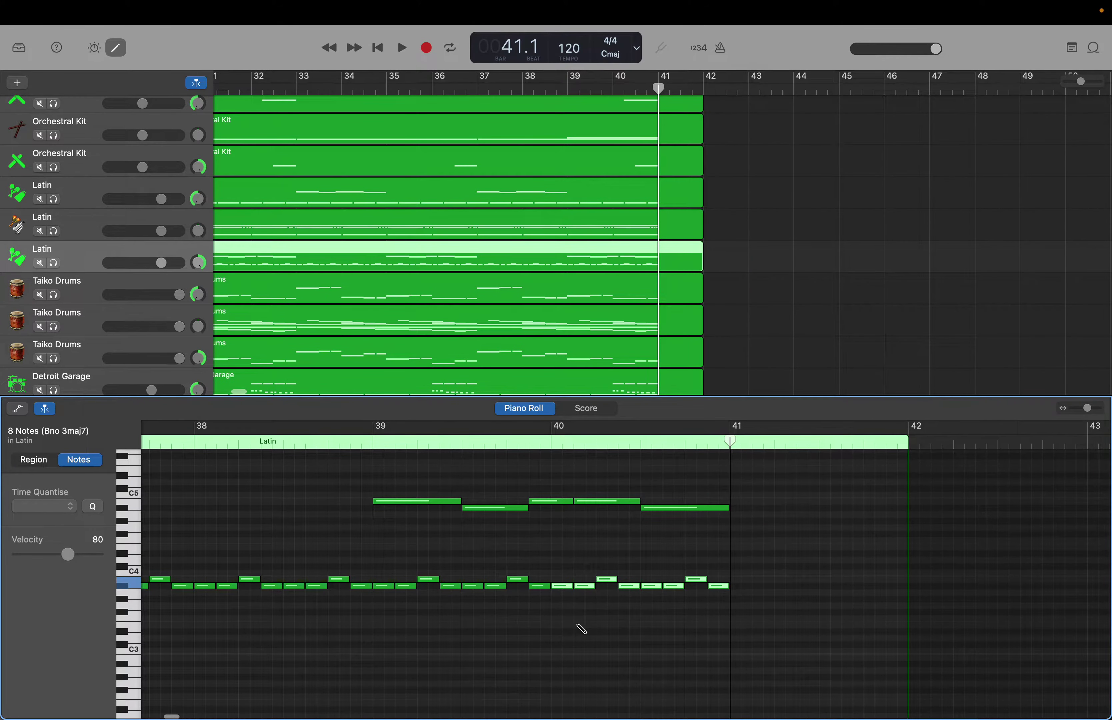
Audition the third Latin track's keyboard pitches from around A#3 down to about C3.
{"action": "left_click", "coordinate": [128, 592]}
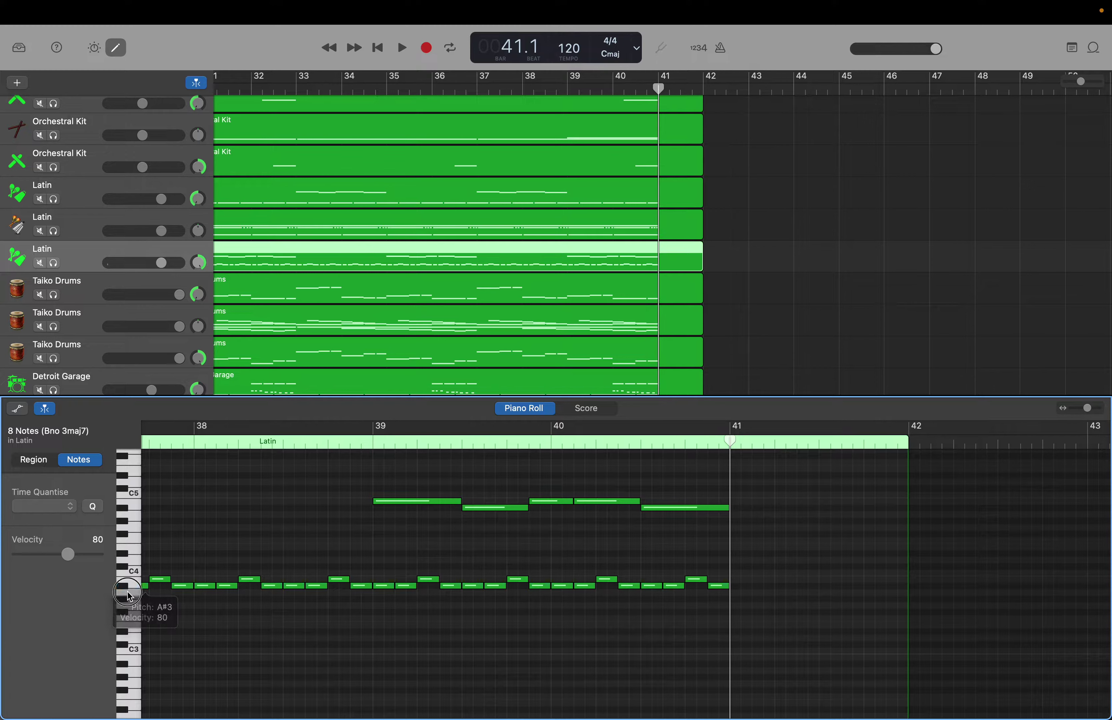
{"action": "left_click", "coordinate": [129, 595]}
{"action": "left_click", "coordinate": [129, 594]}
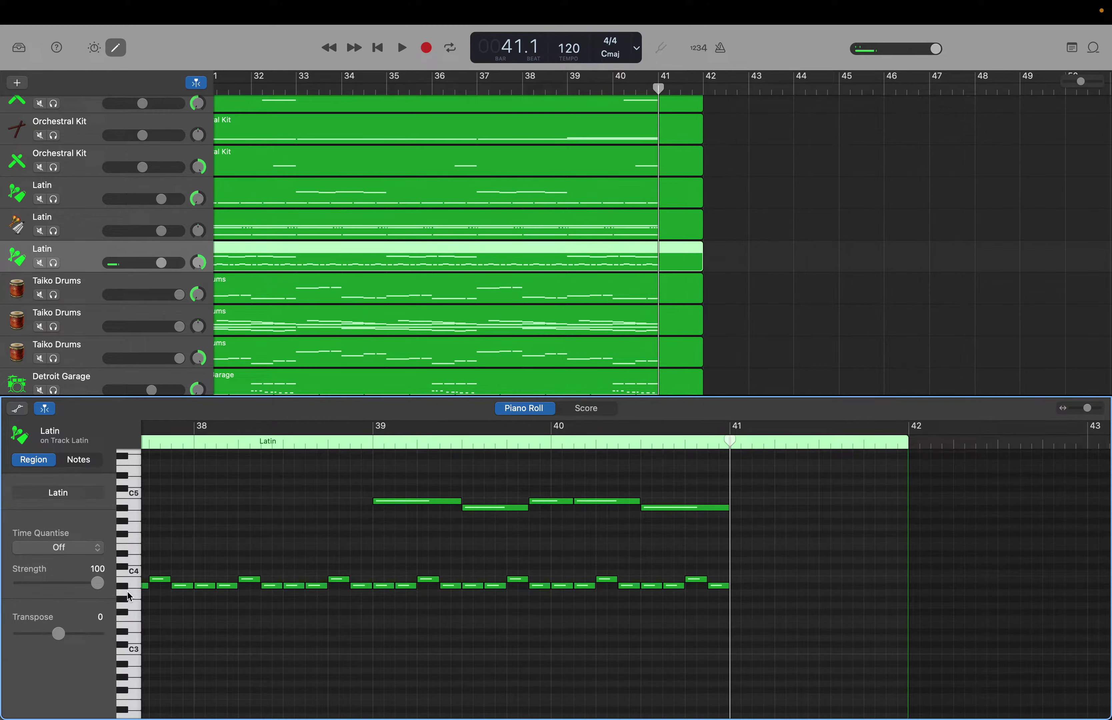
{"action": "left_click", "coordinate": [130, 595]}
{"action": "left_click", "coordinate": [130, 594]}
{"action": "left_click", "coordinate": [130, 595]}
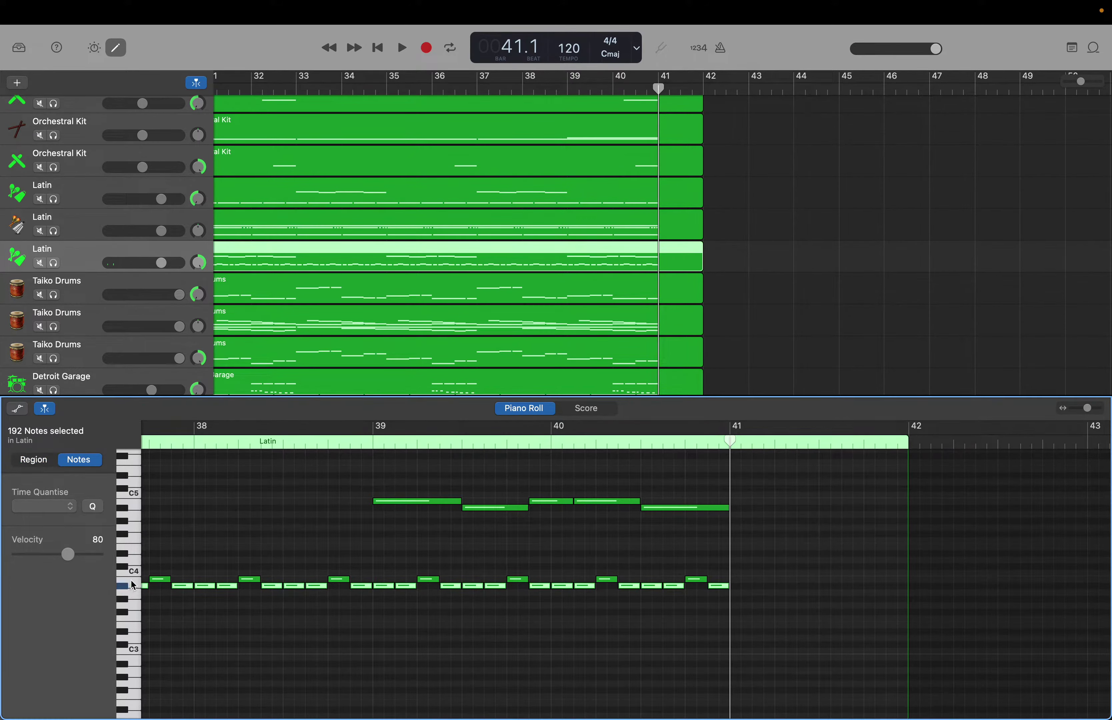
{"action": "left_click", "coordinate": [132, 582]}
{"action": "left_click", "coordinate": [130, 594]}
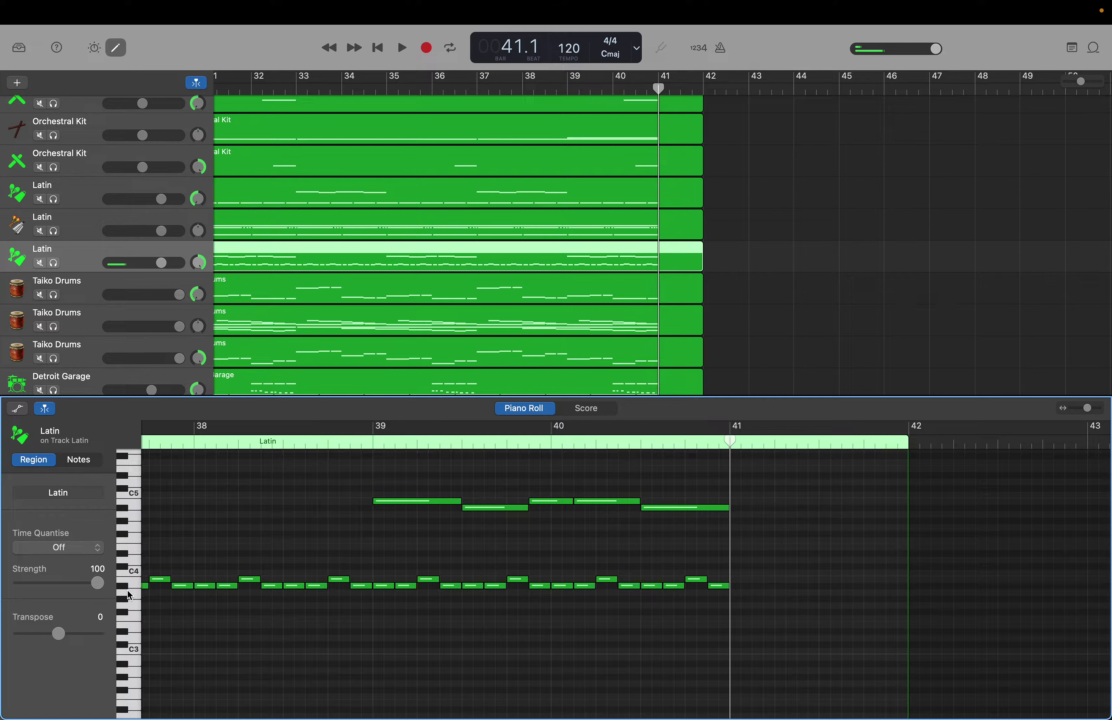
{"action": "left_click", "coordinate": [128, 590]}
{"action": "left_click", "coordinate": [126, 595]}
{"action": "left_click", "coordinate": [125, 599]}
{"action": "left_click", "coordinate": [126, 604]}
{"action": "left_click", "coordinate": [131, 619]}
{"action": "left_click", "coordinate": [127, 656]}
{"action": "left_click", "coordinate": [125, 643]}
{"action": "left_click", "coordinate": [131, 639]}
Move the playhead back from bar 41 to the start of bar 25.
{"action": "scroll", "coordinate": [129, 650], "scroll_direction": "left", "scroll_amount": 5}
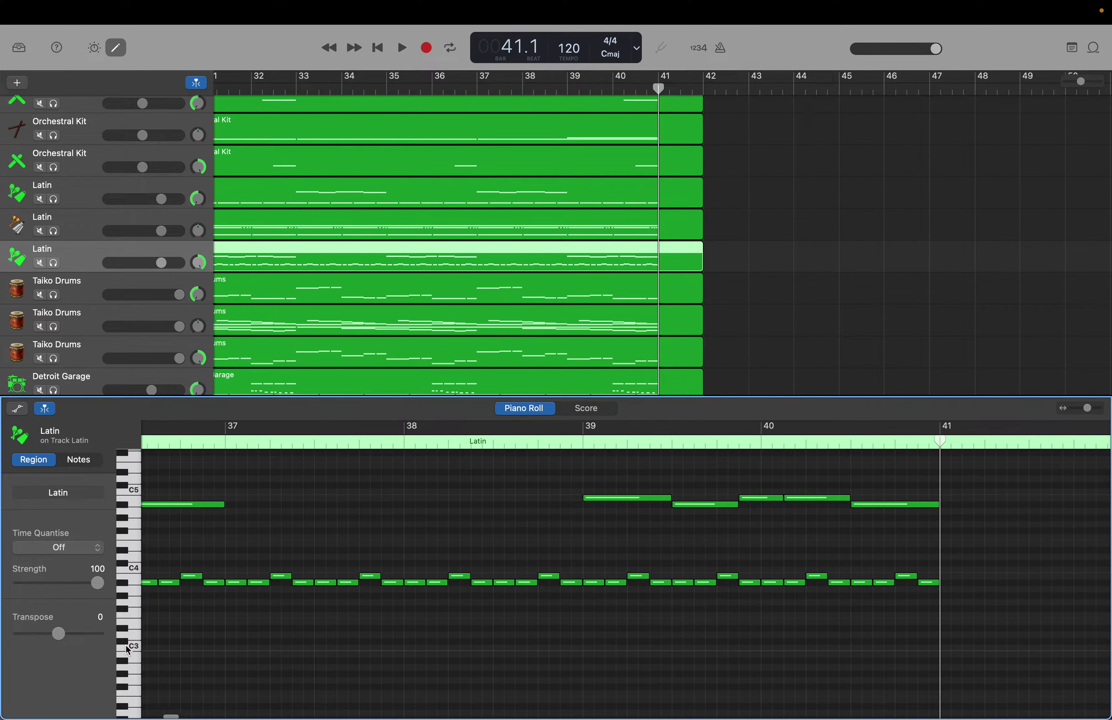
{"action": "scroll", "coordinate": [129, 649], "scroll_direction": "left", "scroll_amount": 2}
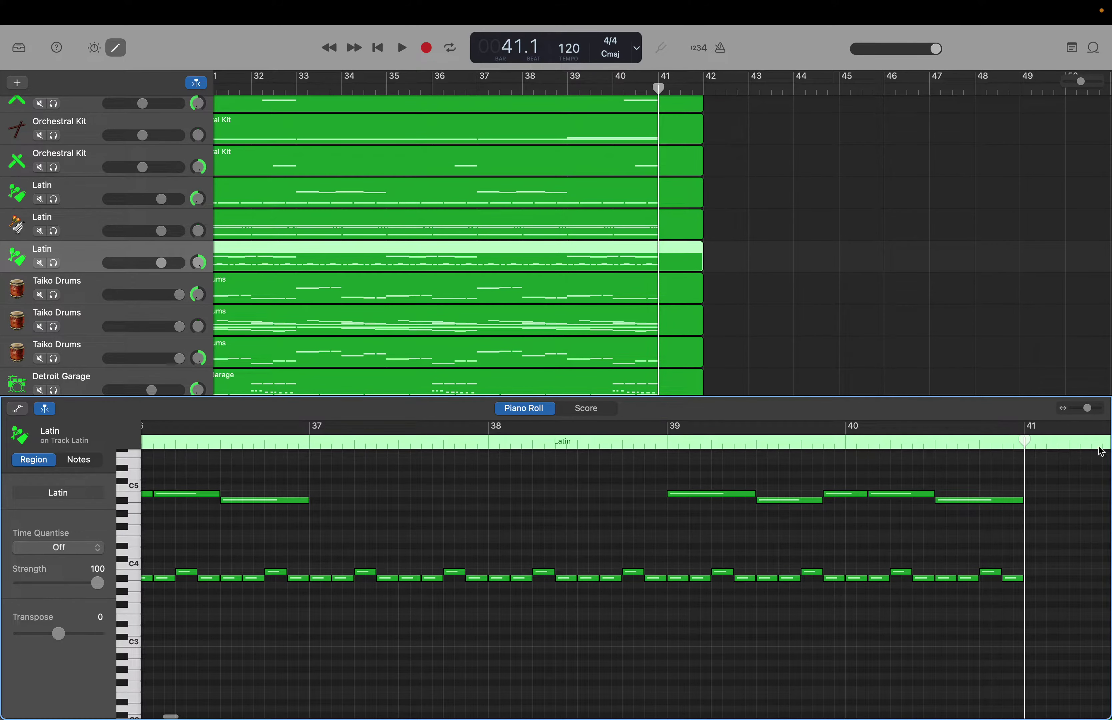
{"action": "left_click_drag", "start_coordinate": [1032, 444], "coordinate": [627, 442]}
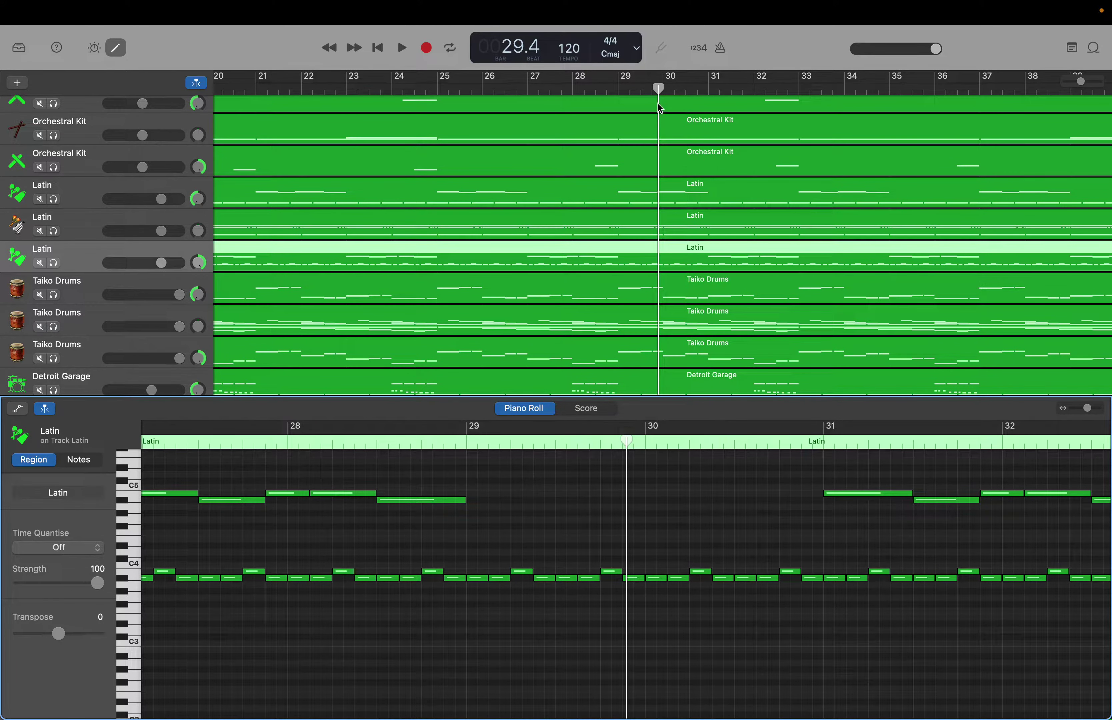
{"action": "left_click_drag", "start_coordinate": [658, 94], "coordinate": [439, 108]}
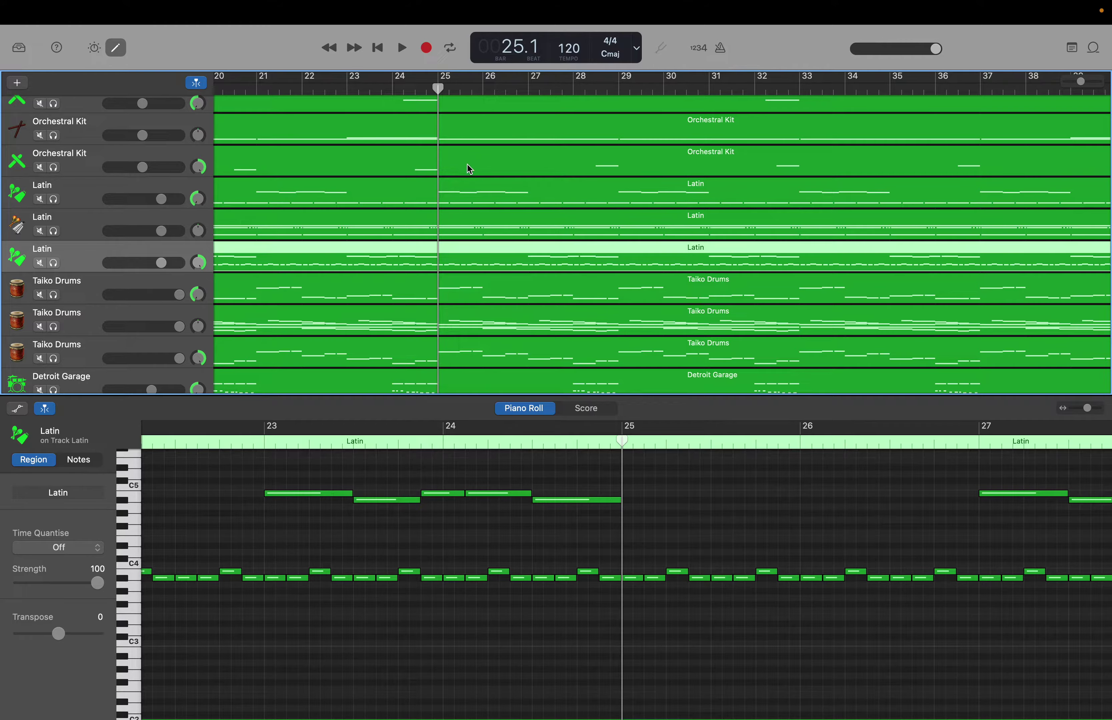
Look over the neighbouring percussion tracks and audition pitches around C3 on the third Latin track.
{"action": "scroll", "coordinate": [532, 242], "scroll_direction": "down", "scroll_amount": 5}
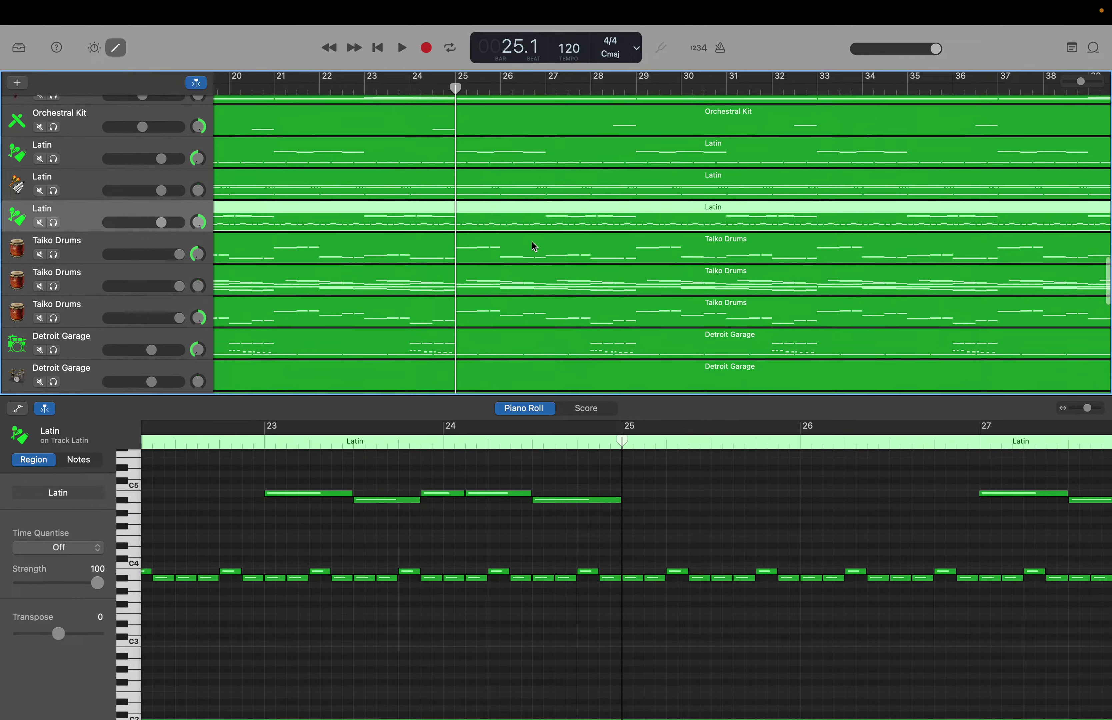
{"action": "scroll", "coordinate": [532, 242], "scroll_direction": "up", "scroll_amount": 10}
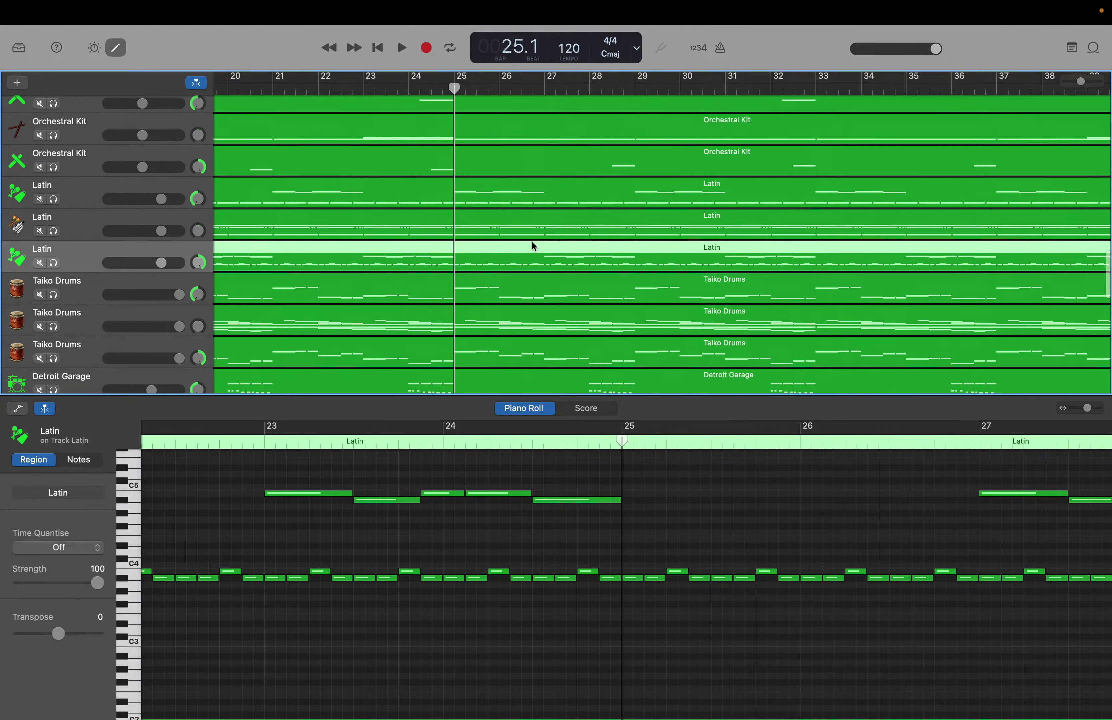
{"action": "scroll", "coordinate": [532, 242], "scroll_direction": "down", "scroll_amount": 3}
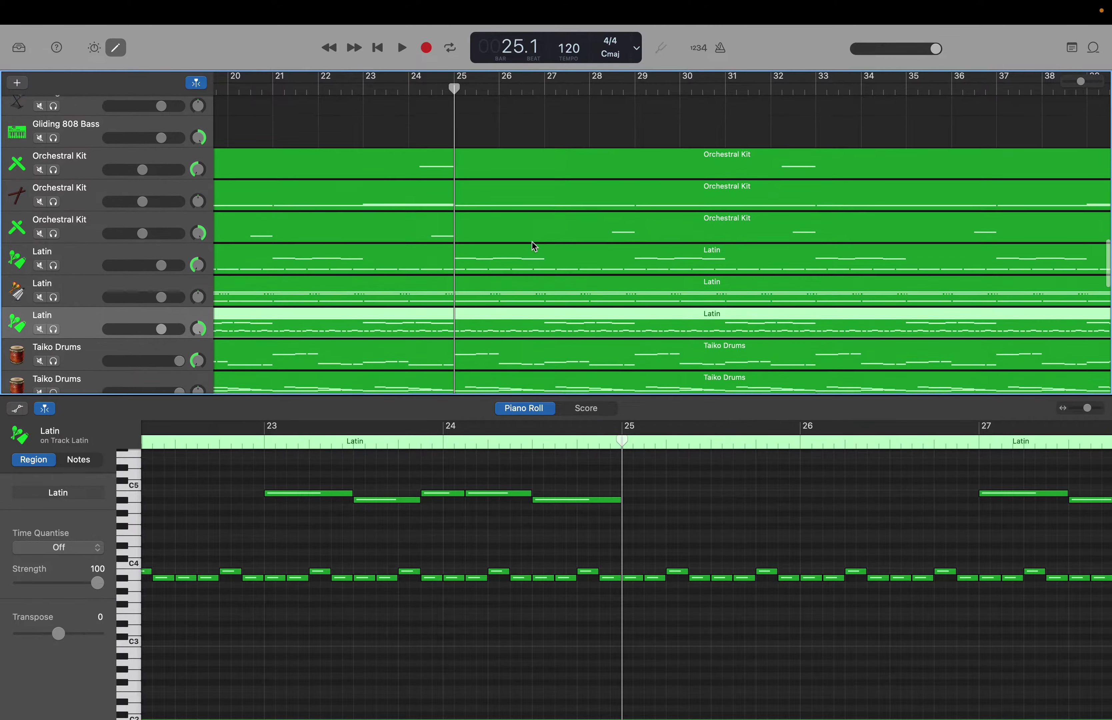
{"action": "scroll", "coordinate": [533, 243], "scroll_direction": "down", "scroll_amount": 1}
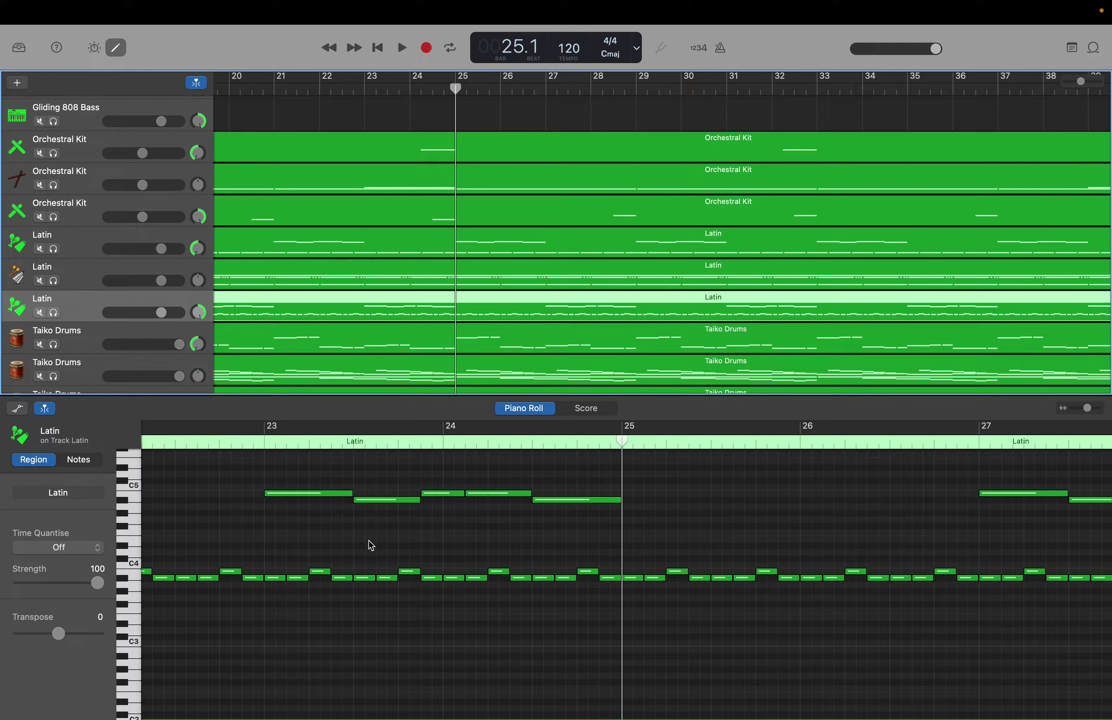
{"action": "left_click", "coordinate": [132, 643]}
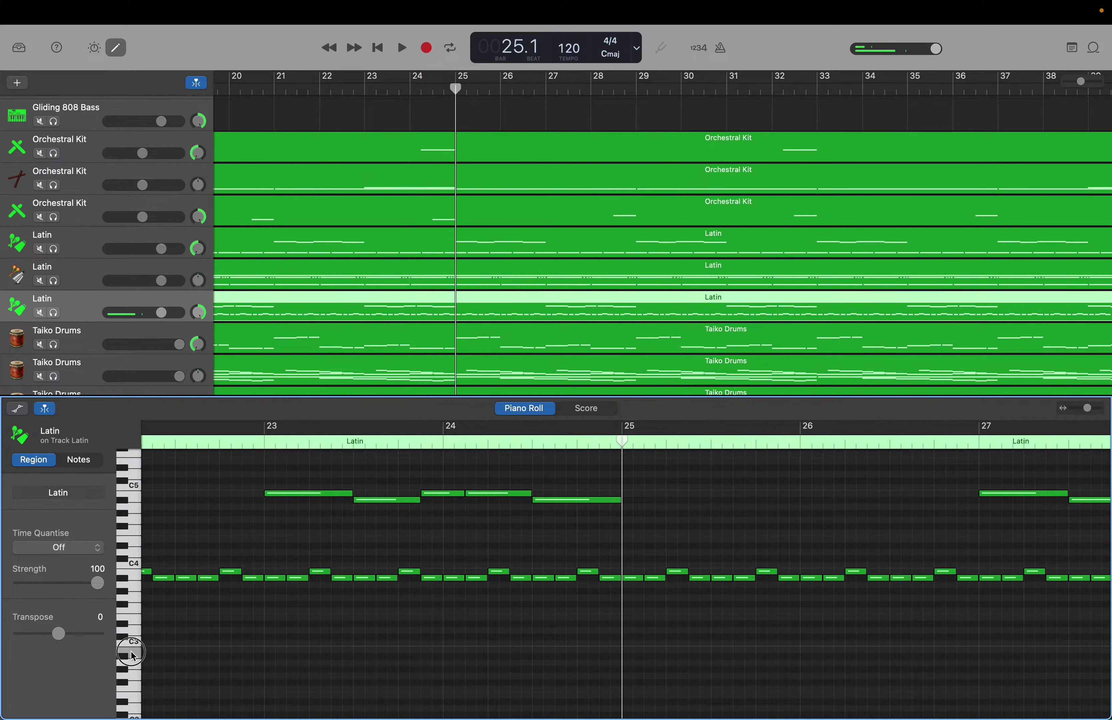
{"action": "left_click", "coordinate": [125, 642]}
{"action": "mouse_move", "coordinate": [125, 642]}
{"action": "left_mouse_down"}
{"action": "mouse_move", "coordinate": [124, 628]}
{"action": "mouse_move", "coordinate": [133, 645]}
{"action": "left_mouse_up"}
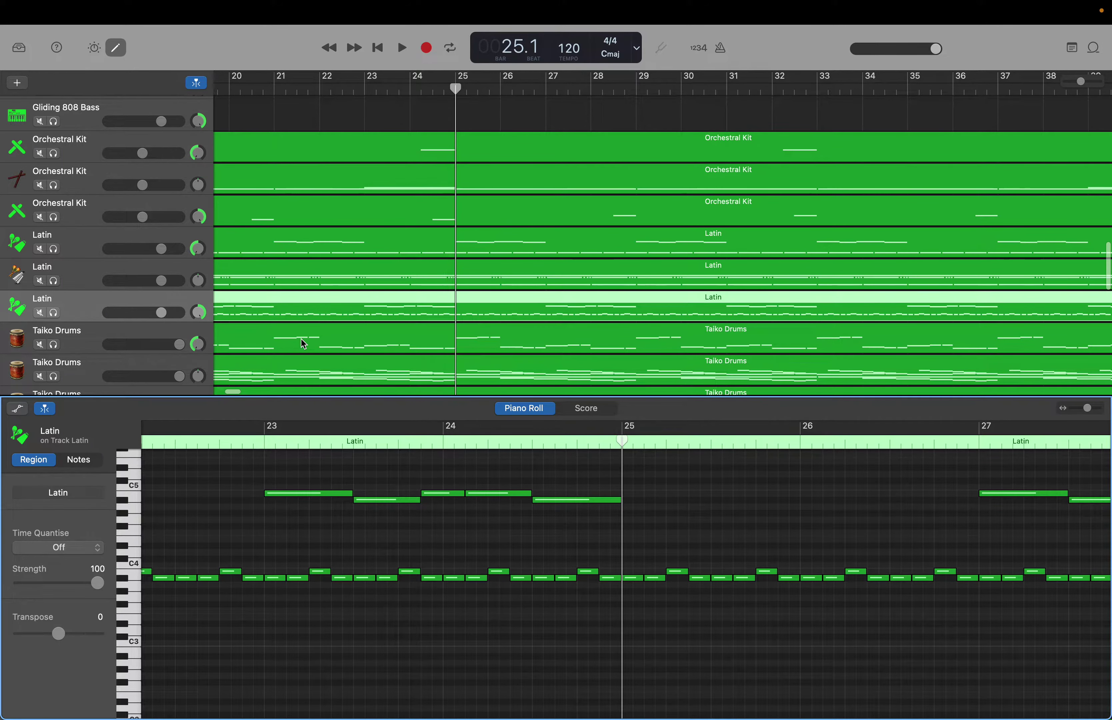
Select the second Latin track's region and audition its pitches between about C3 and D#3.
{"action": "scroll", "coordinate": [302, 342], "scroll_direction": "right", "scroll_amount": 5}
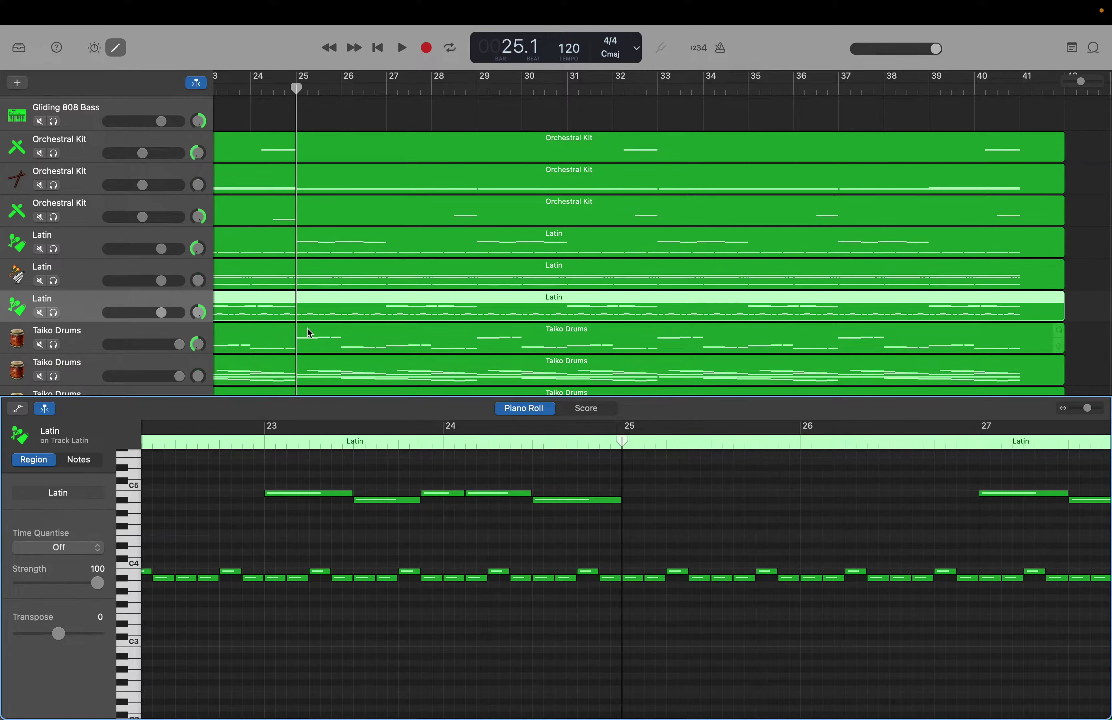
{"action": "left_click", "coordinate": [258, 263]}
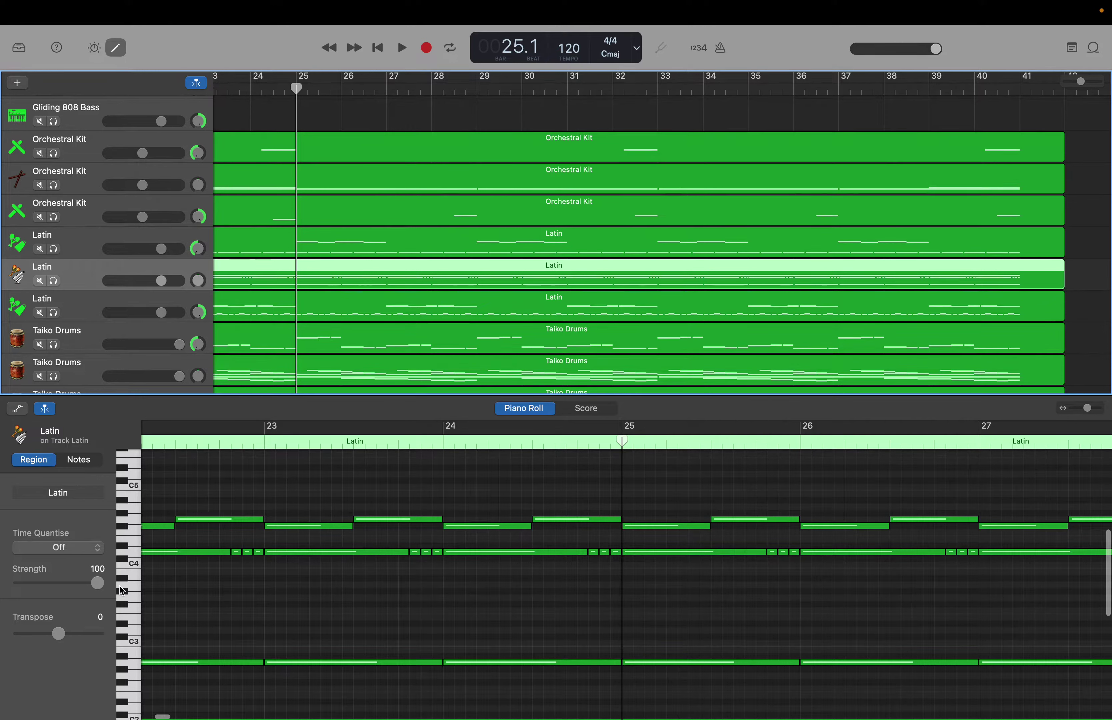
{"action": "left_click", "coordinate": [131, 625]}
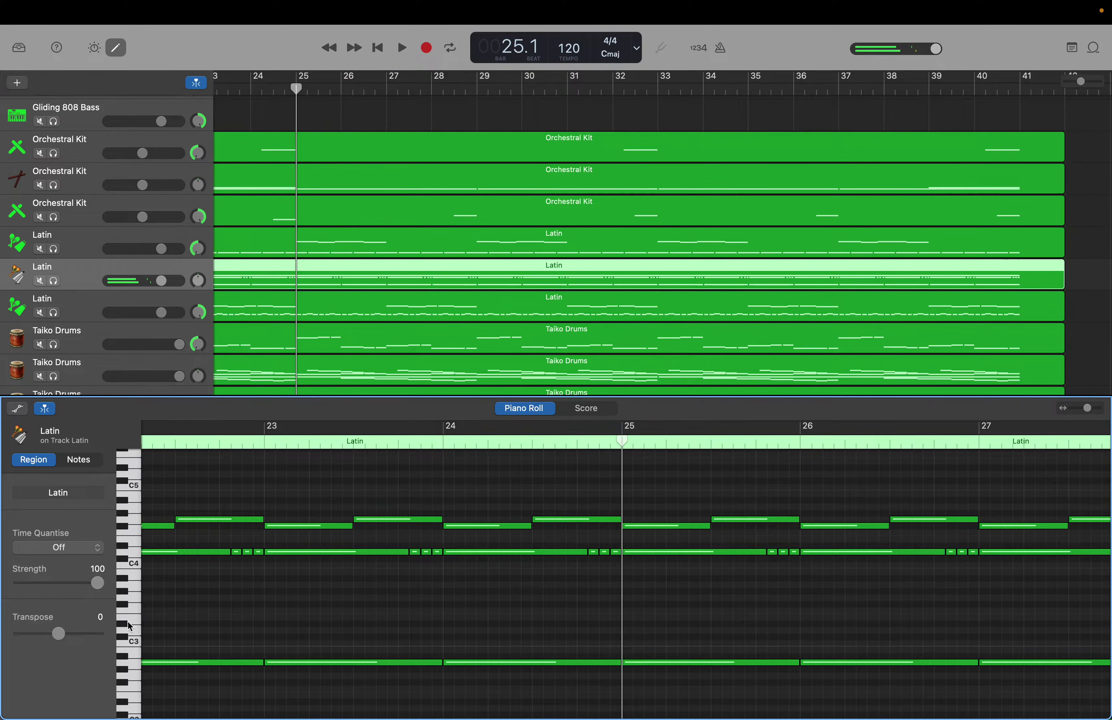
{"action": "left_click", "coordinate": [123, 634]}
{"action": "left_click", "coordinate": [132, 631]}
{"action": "left_click", "coordinate": [134, 642]}
{"action": "left_click", "coordinate": [133, 634]}
Create an eighth-note D#3 at the start of bar 25 in the second Latin track.
{"action": "right_click", "coordinate": [628, 626]}
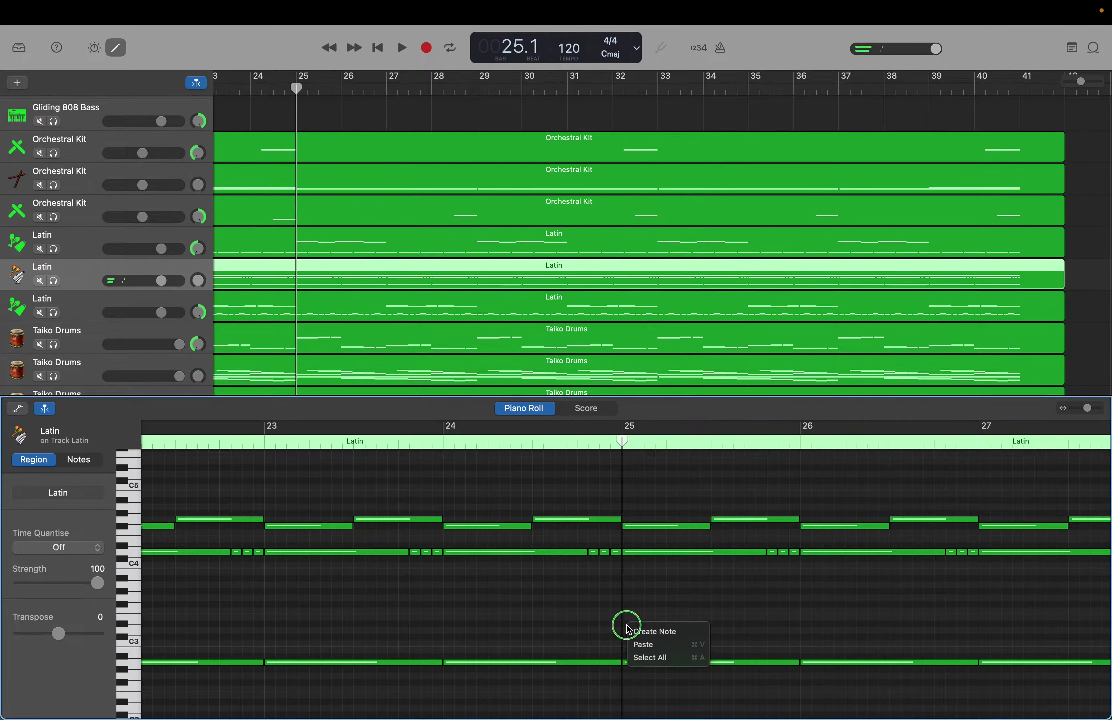
{"action": "left_click", "coordinate": [639, 628]}
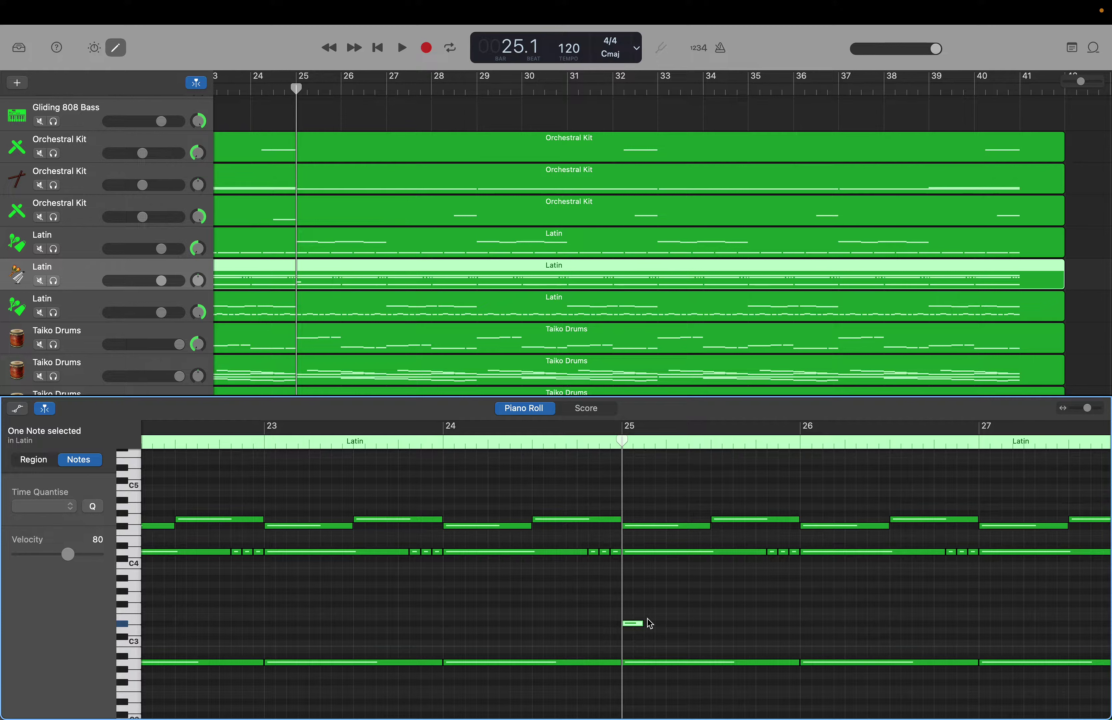
{"action": "left_click", "coordinate": [636, 625]}
{"action": "left_click_drag", "start_coordinate": [635, 625], "coordinate": [637, 628]}
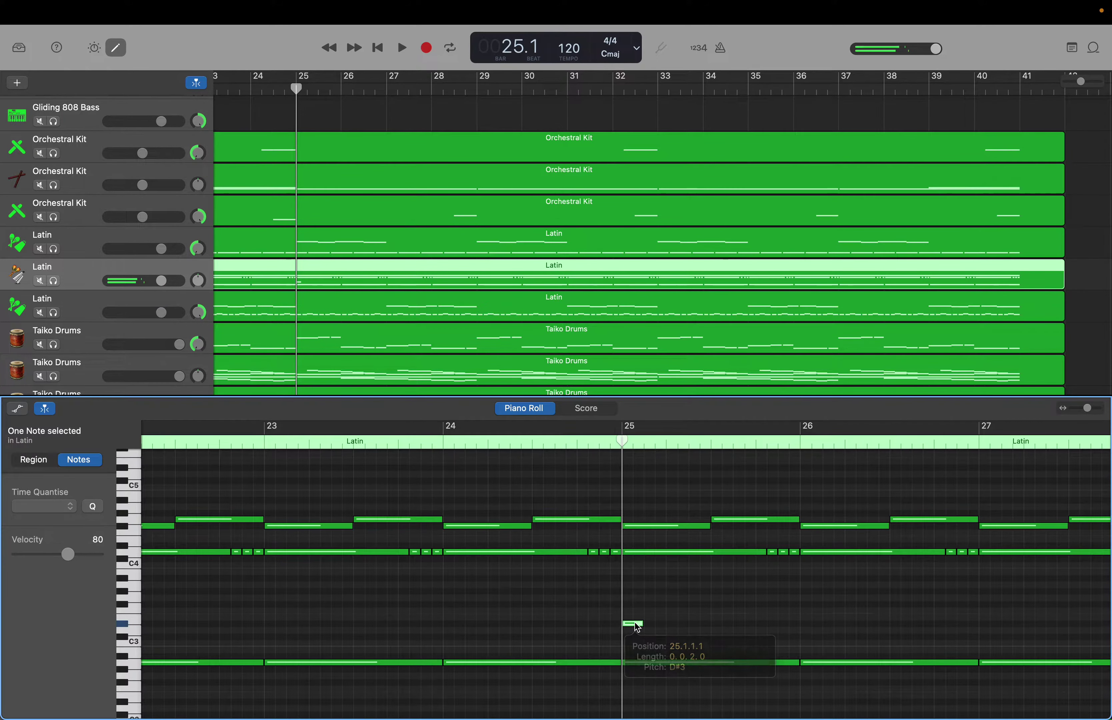
Add a D3 and a C#3 eighth note one after the other right behind the D#3 note.
{"action": "right_click", "coordinate": [649, 632]}
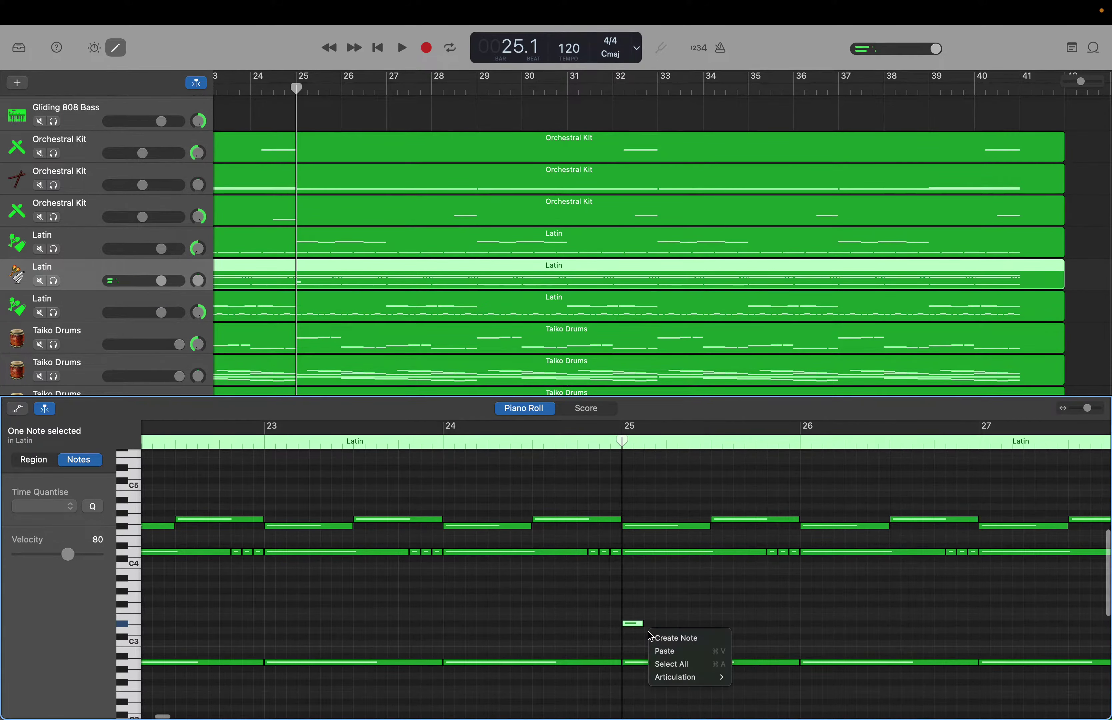
{"action": "left_click", "coordinate": [654, 637]}
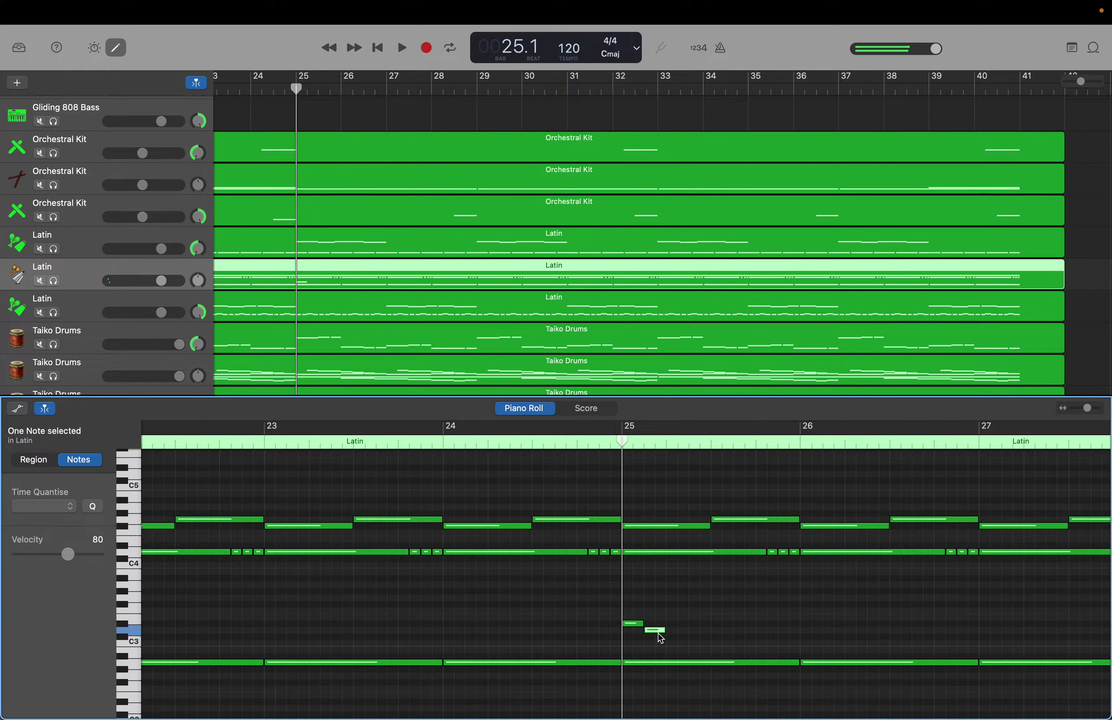
{"action": "right_click", "coordinate": [672, 641]}
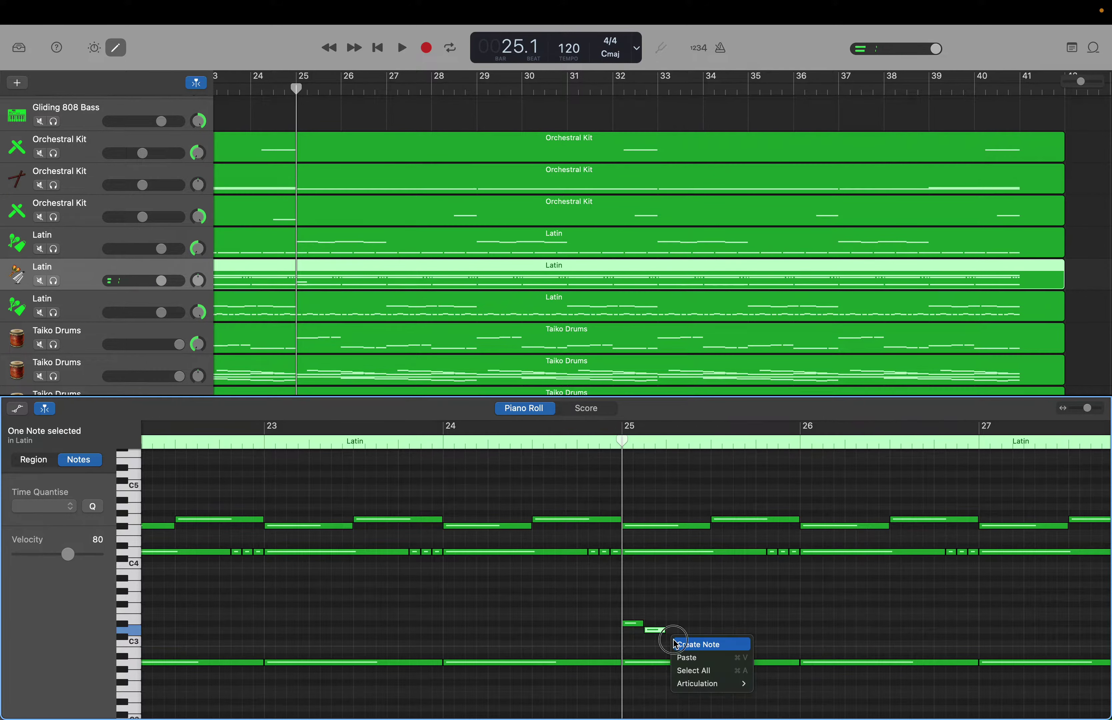
{"action": "left_click", "coordinate": [677, 644]}
{"action": "left_click", "coordinate": [680, 637]}
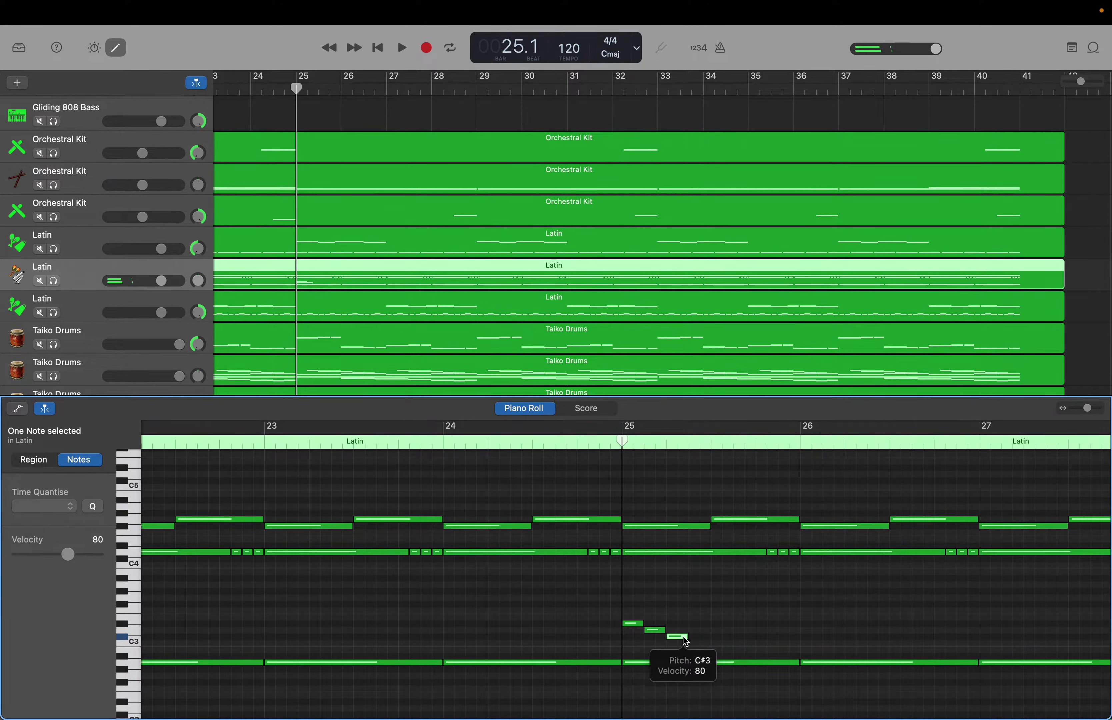
Rework the three bar 25 notes into consecutive D#3 notes: two quarter notes followed by a dotted quarter note.
{"action": "left_click", "coordinate": [660, 632]}
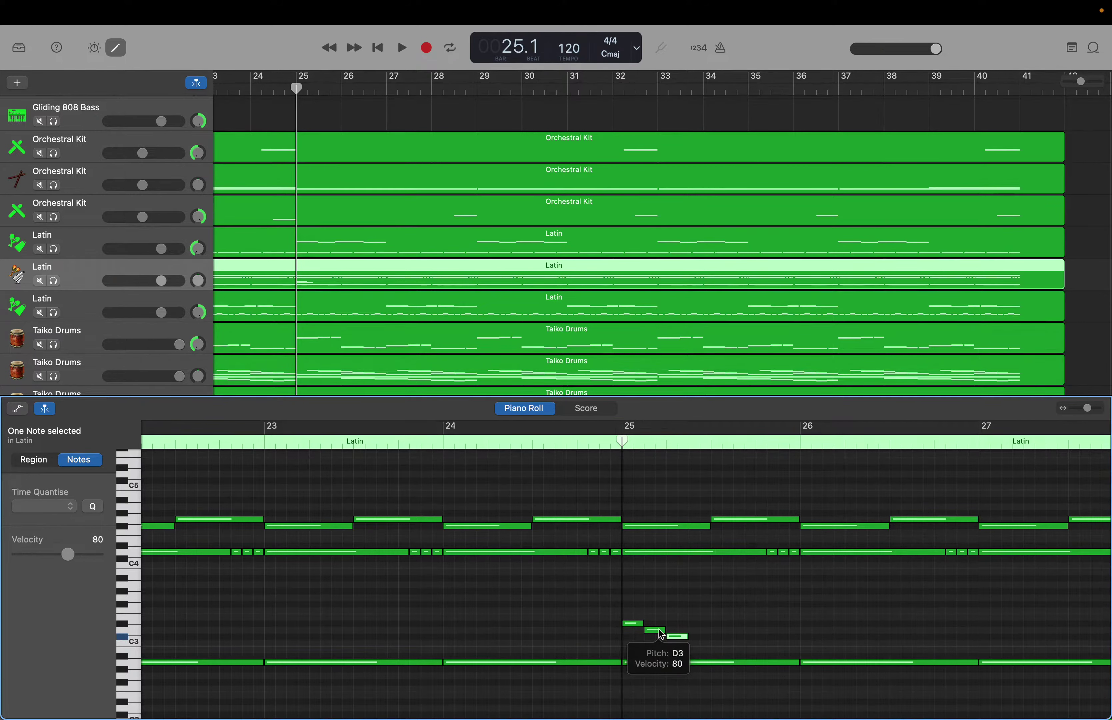
{"action": "left_click_drag", "start_coordinate": [660, 634], "coordinate": [710, 622]}
{"action": "left_click_drag", "start_coordinate": [642, 623], "coordinate": [724, 630]}
{"action": "left_click", "coordinate": [674, 636]}
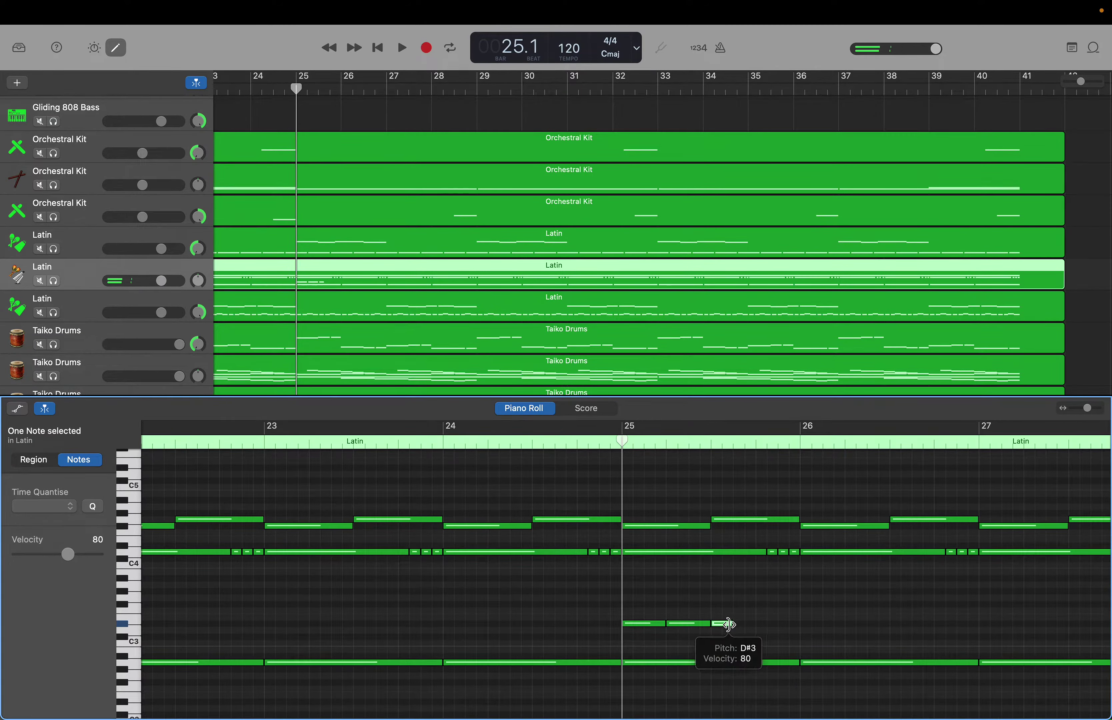
{"action": "right_click", "coordinate": [734, 625]}
{"action": "left_click", "coordinate": [713, 610]}
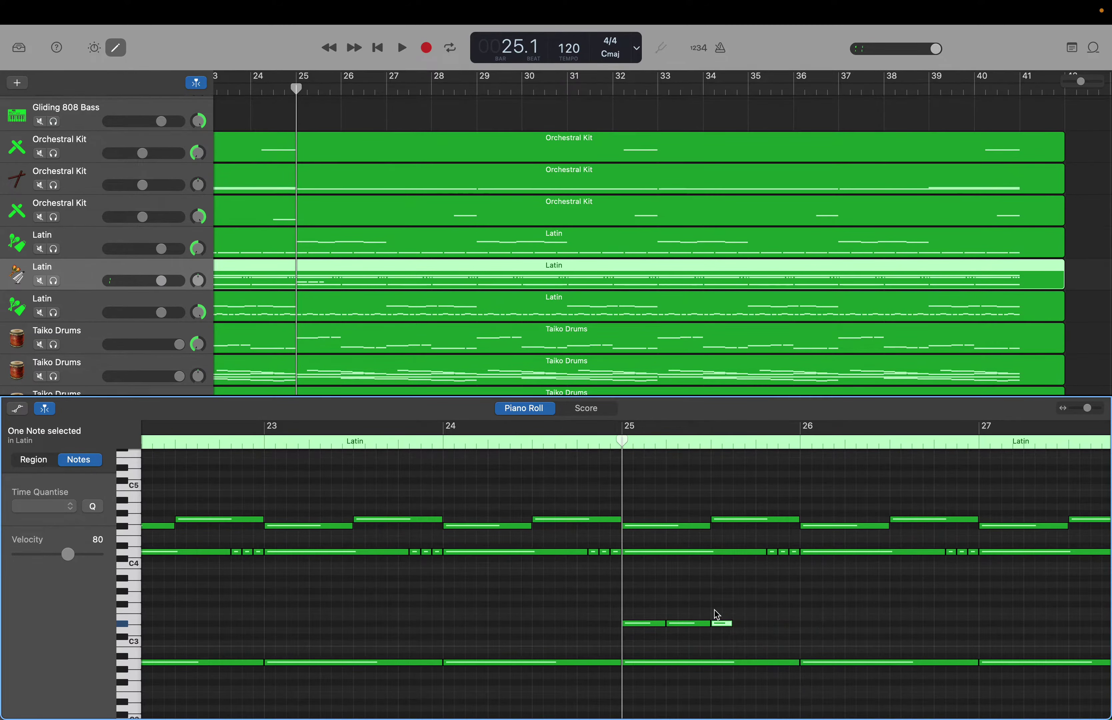
{"action": "left_click_drag", "start_coordinate": [731, 626], "coordinate": [777, 625]}
Lower the second of the three bar 25 notes to D3 and the third to C#3.
{"action": "left_click", "coordinate": [130, 643]}
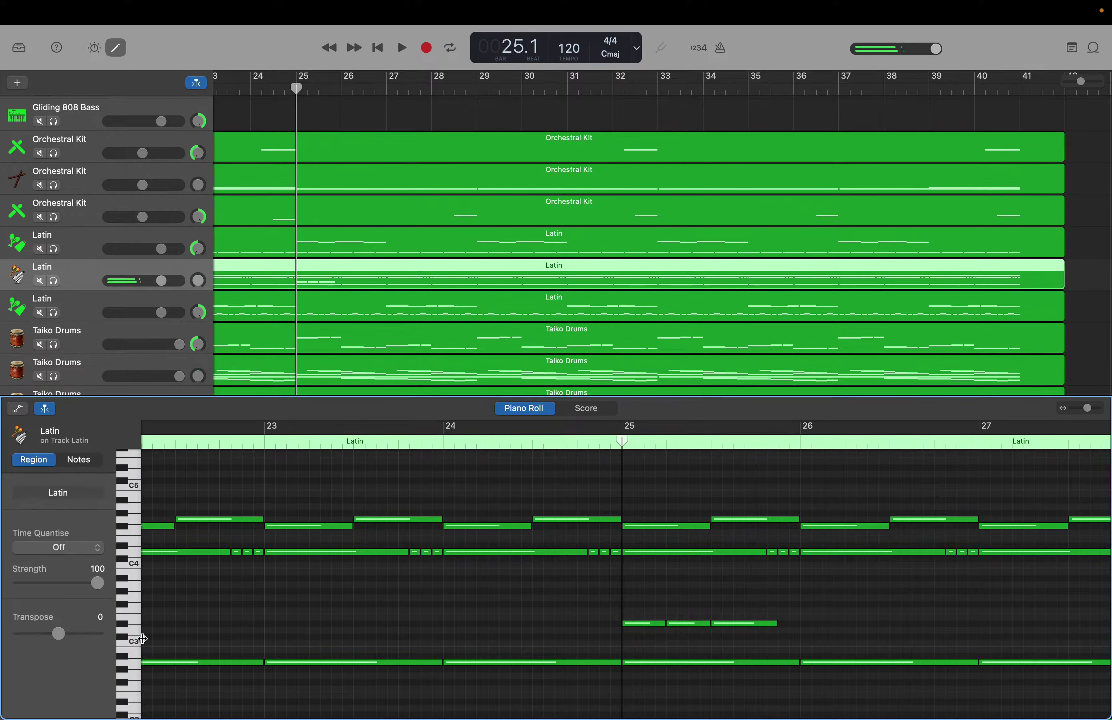
{"action": "left_click_drag", "start_coordinate": [671, 624], "coordinate": [720, 642]}
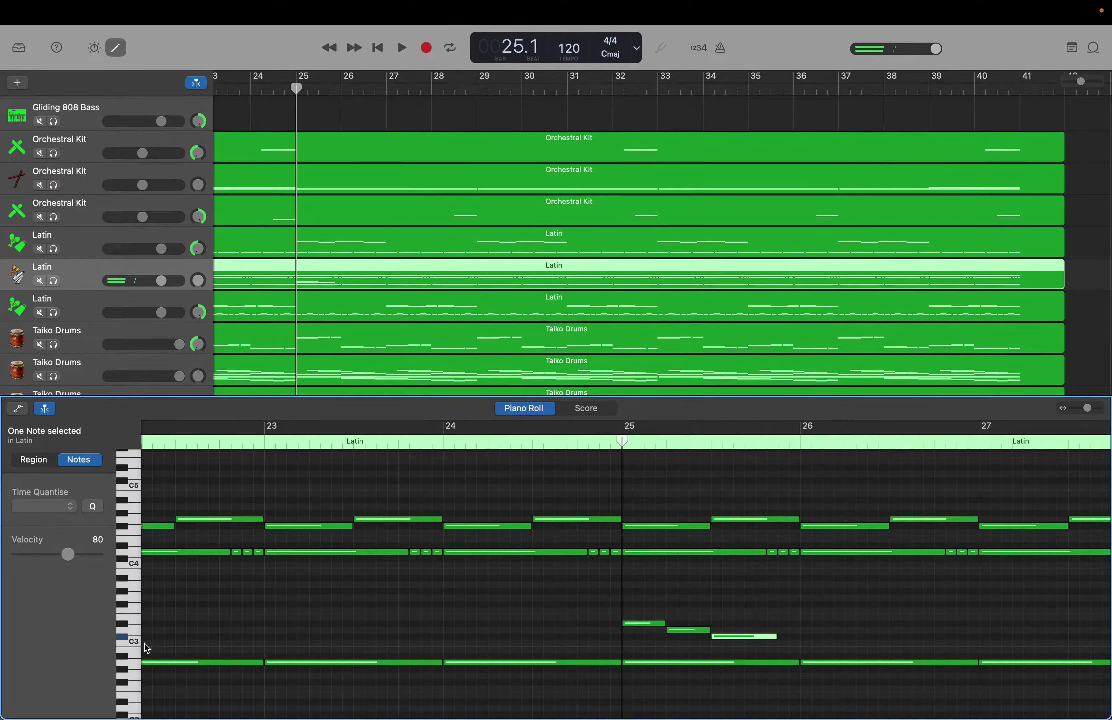
{"action": "left_click", "coordinate": [182, 649]}
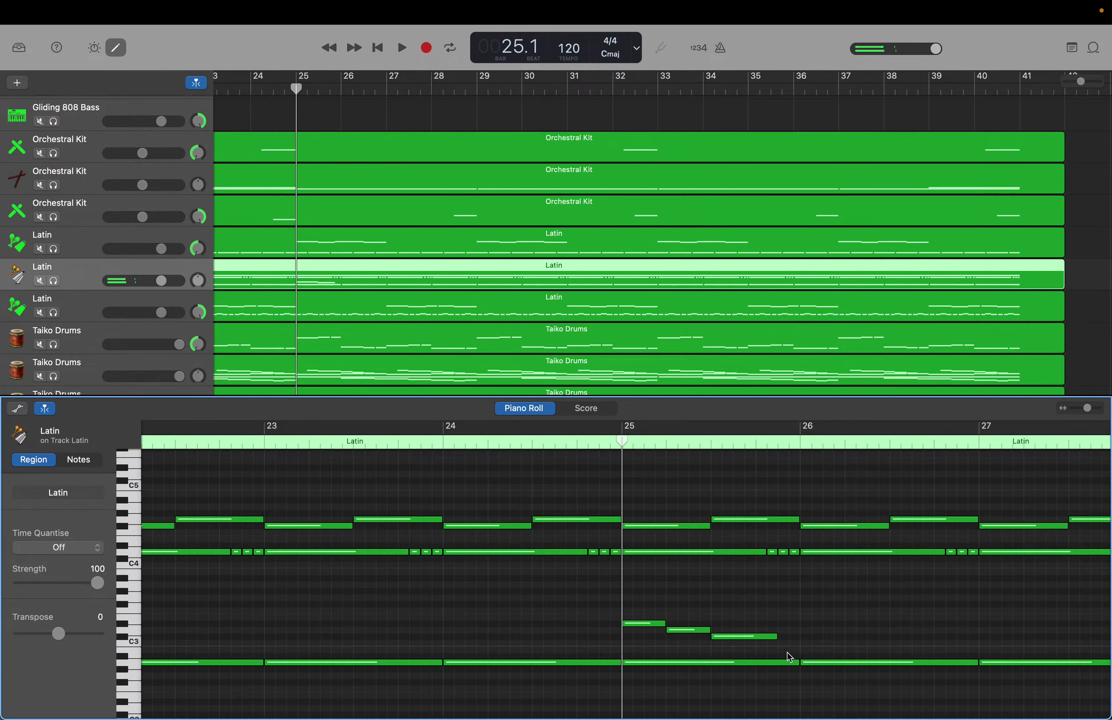
Create a C3 quarter note directly behind the C#3 note, matching the length of the D3 note.
{"action": "left_click", "coordinate": [702, 631]}
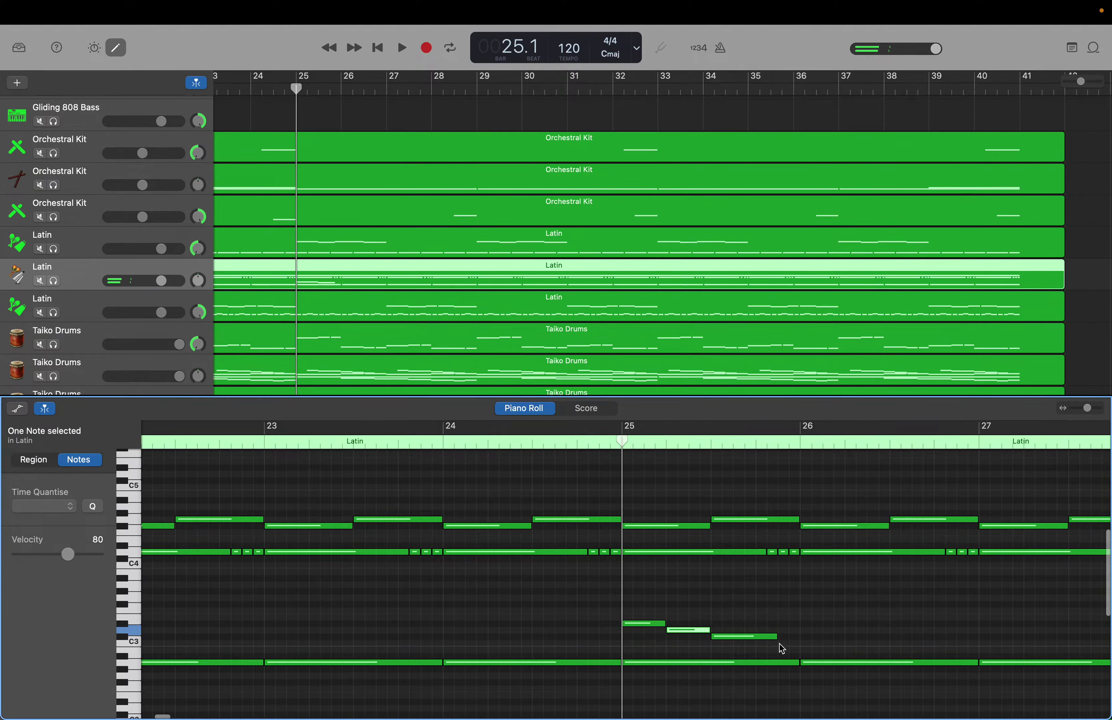
{"action": "right_click", "coordinate": [782, 648]}
{"action": "left_click", "coordinate": [789, 650]}
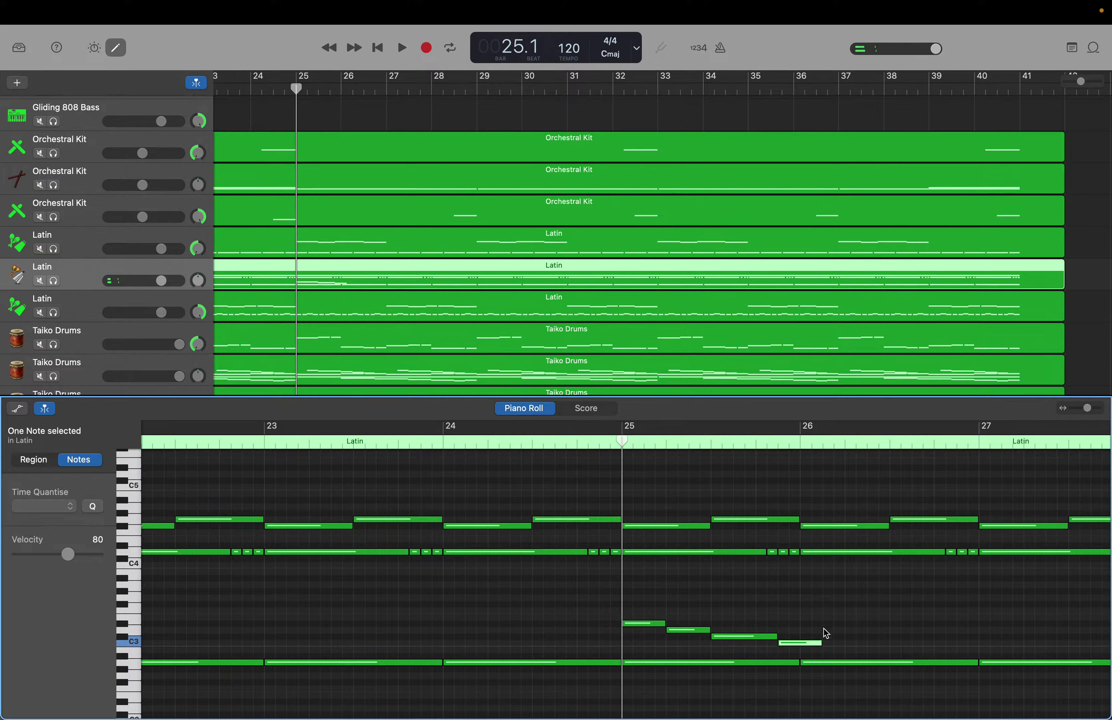
Add a D#3 and a D3 quarter note one after the other directly behind the C3 note in bar 26.
{"action": "right_click", "coordinate": [826, 623]}
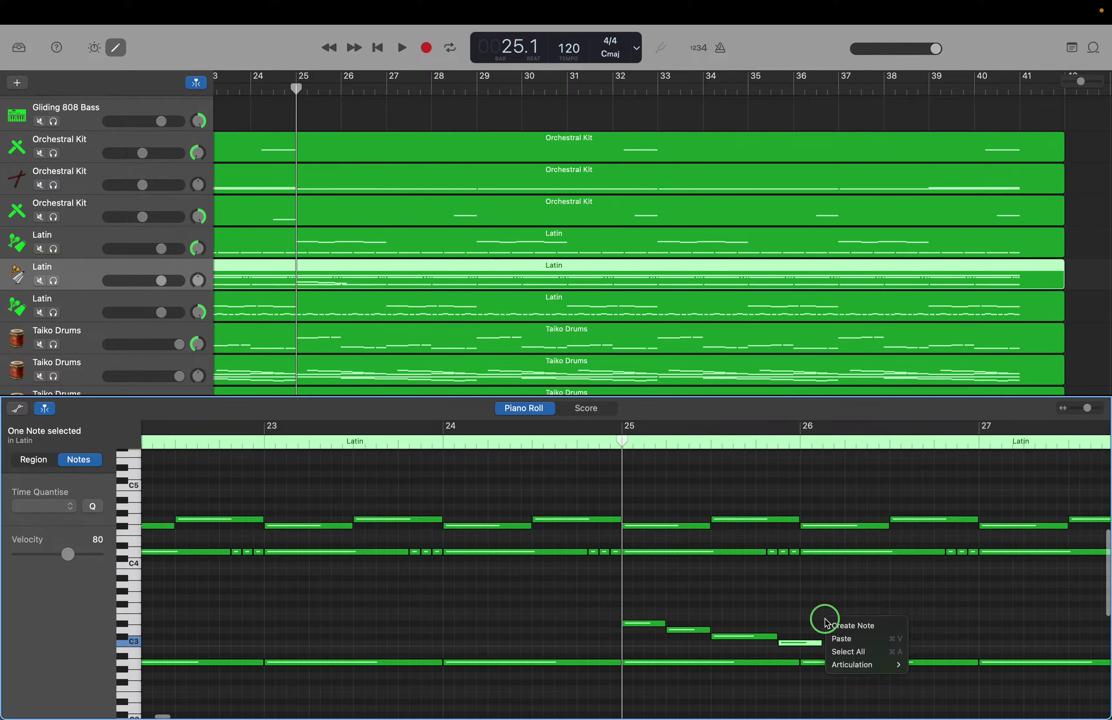
{"action": "left_click", "coordinate": [835, 623]}
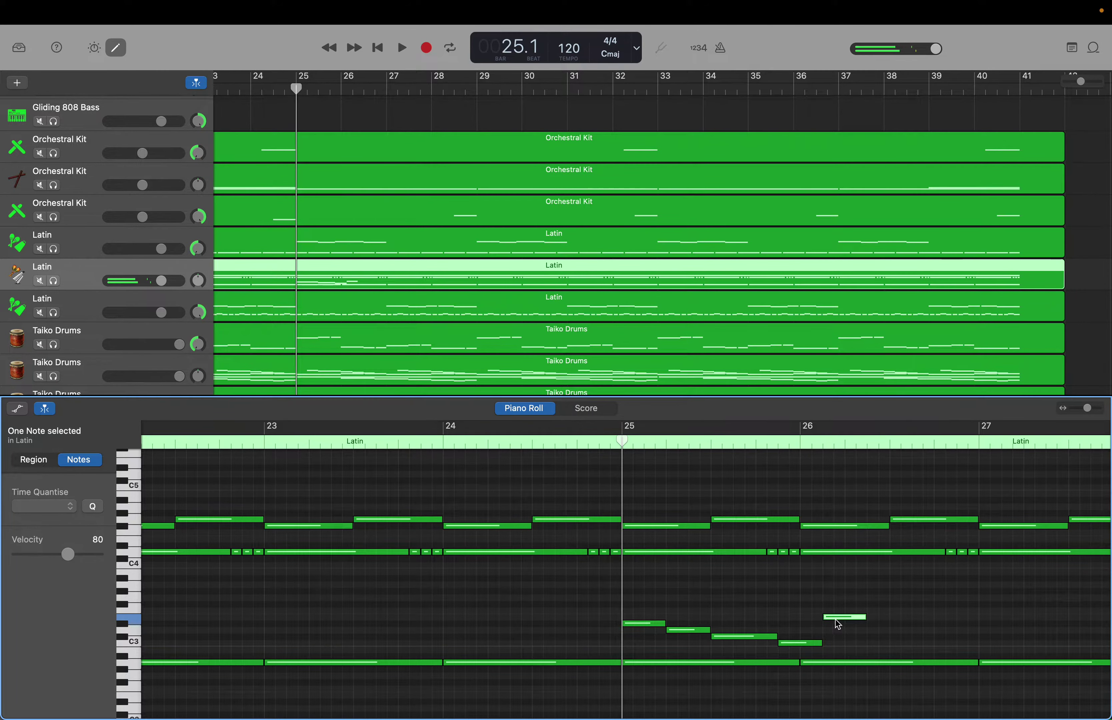
{"action": "left_click_drag", "start_coordinate": [838, 619], "coordinate": [840, 626]}
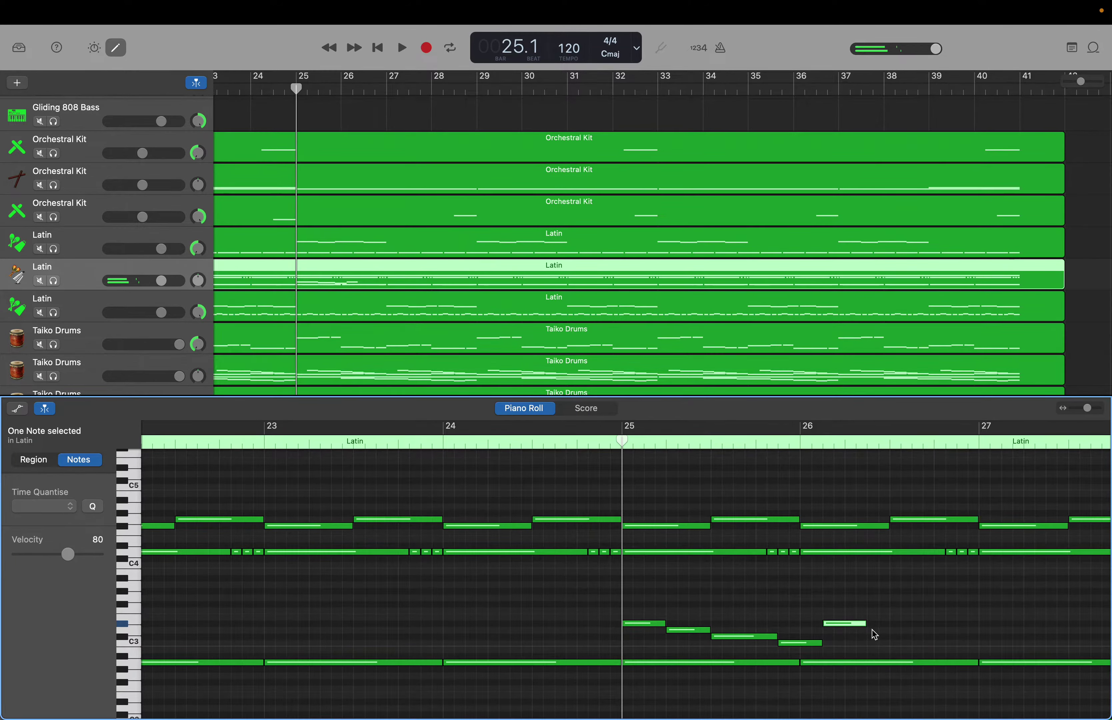
{"action": "right_click", "coordinate": [872, 630]}
{"action": "left_click", "coordinate": [882, 634]}
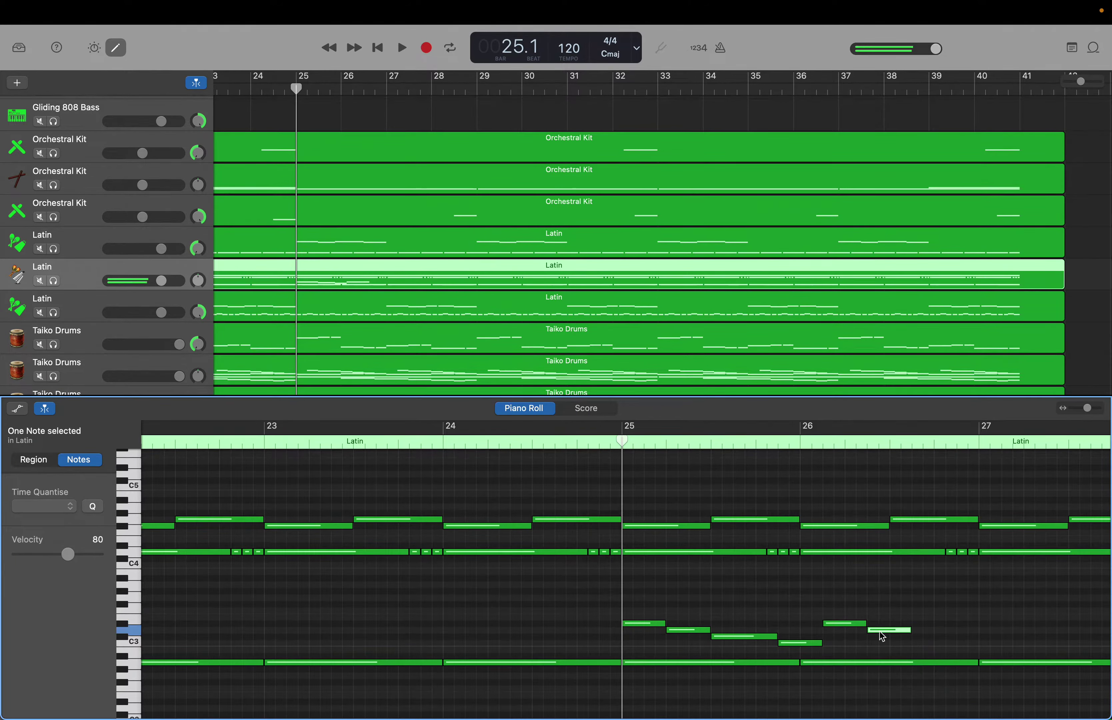
Shorten the last D3 note in bar 26 to an eighth note.
{"action": "left_click", "coordinate": [909, 632]}
{"action": "scroll", "coordinate": [908, 635], "scroll_direction": "right", "scroll_amount": 1}
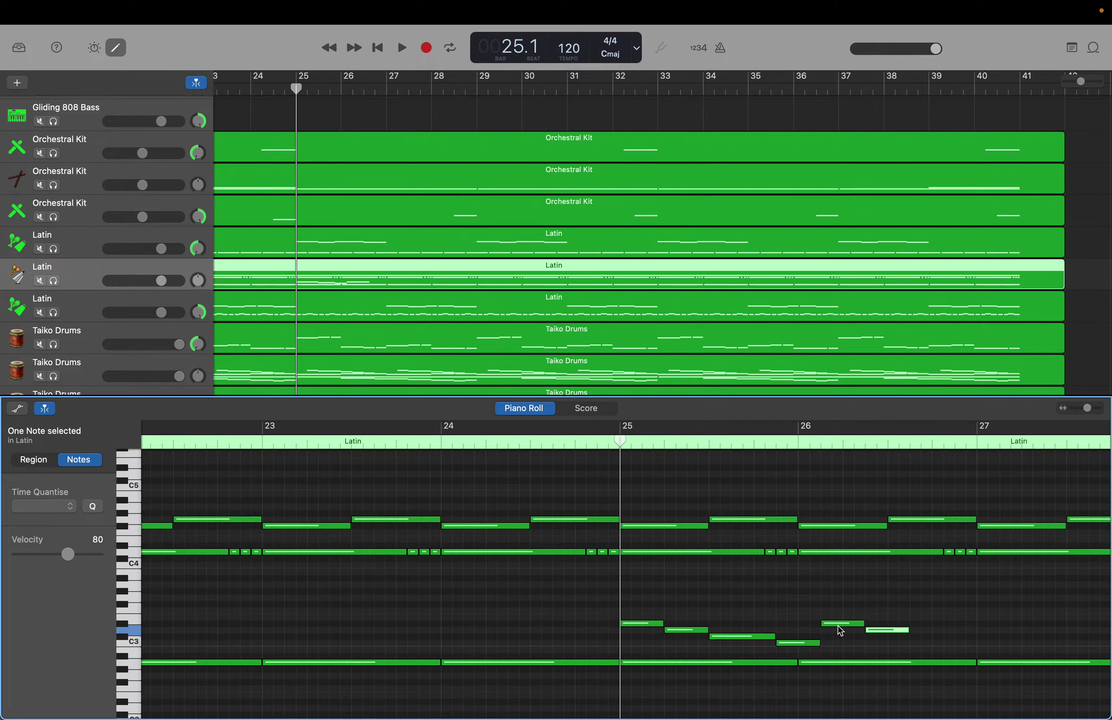
{"action": "left_click", "coordinate": [874, 630]}
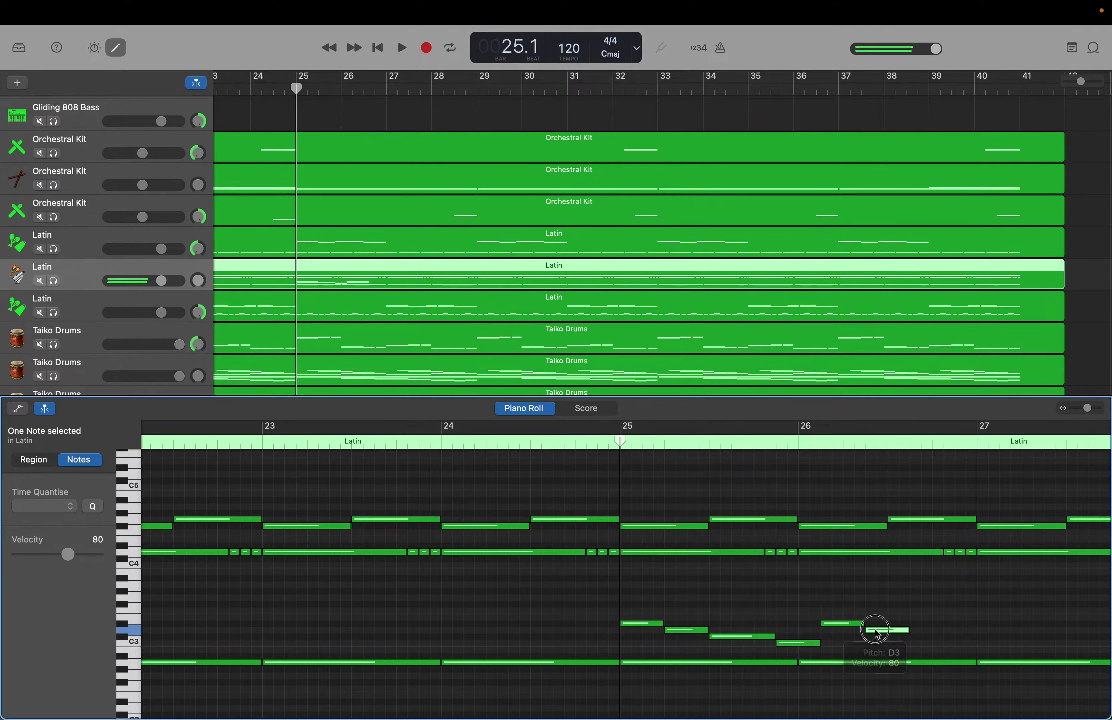
{"action": "left_click_drag", "start_coordinate": [905, 630], "coordinate": [889, 636]}
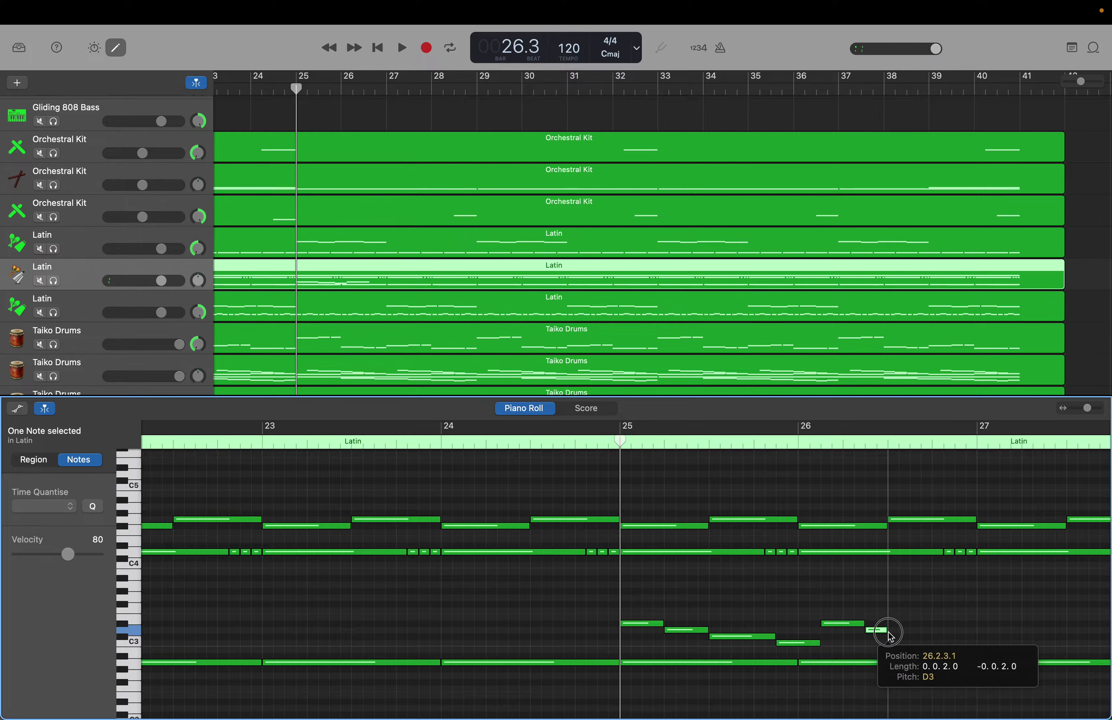
{"action": "left_click_drag", "start_coordinate": [888, 633], "coordinate": [888, 634]}
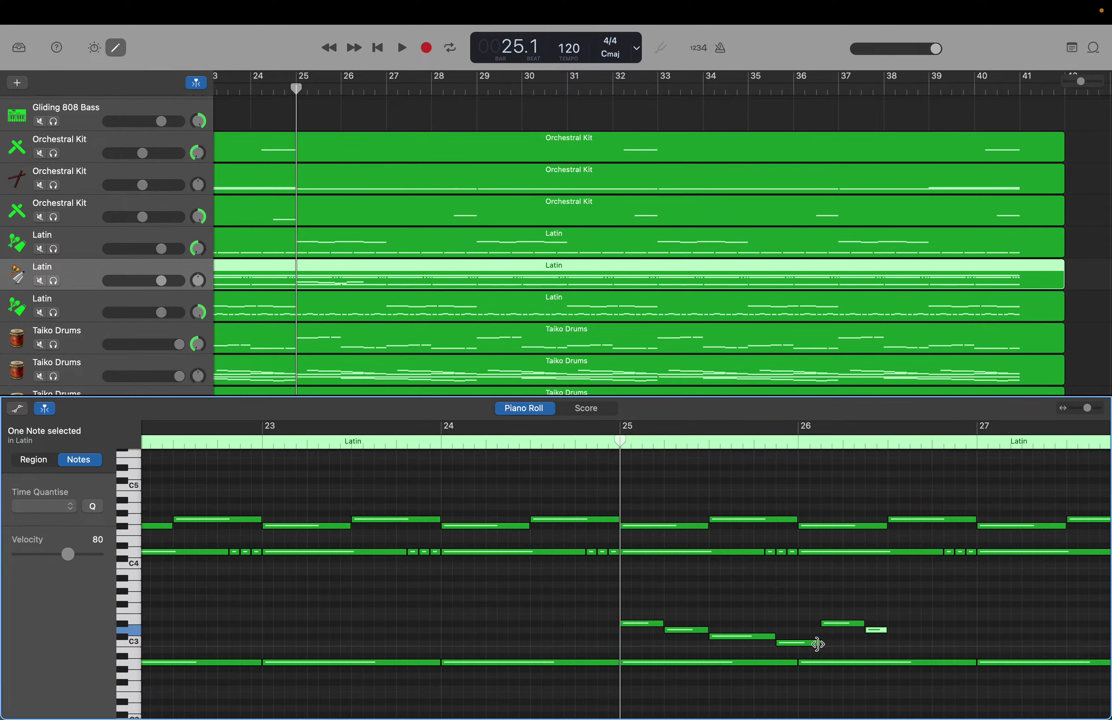
Shorten the C#3 note in bar 25 to a quarter note and place a shortened C3 note directly behind it.
{"action": "left_click", "coordinate": [816, 644]}
{"action": "left_click_drag", "start_coordinate": [819, 644], "coordinate": [821, 647]}
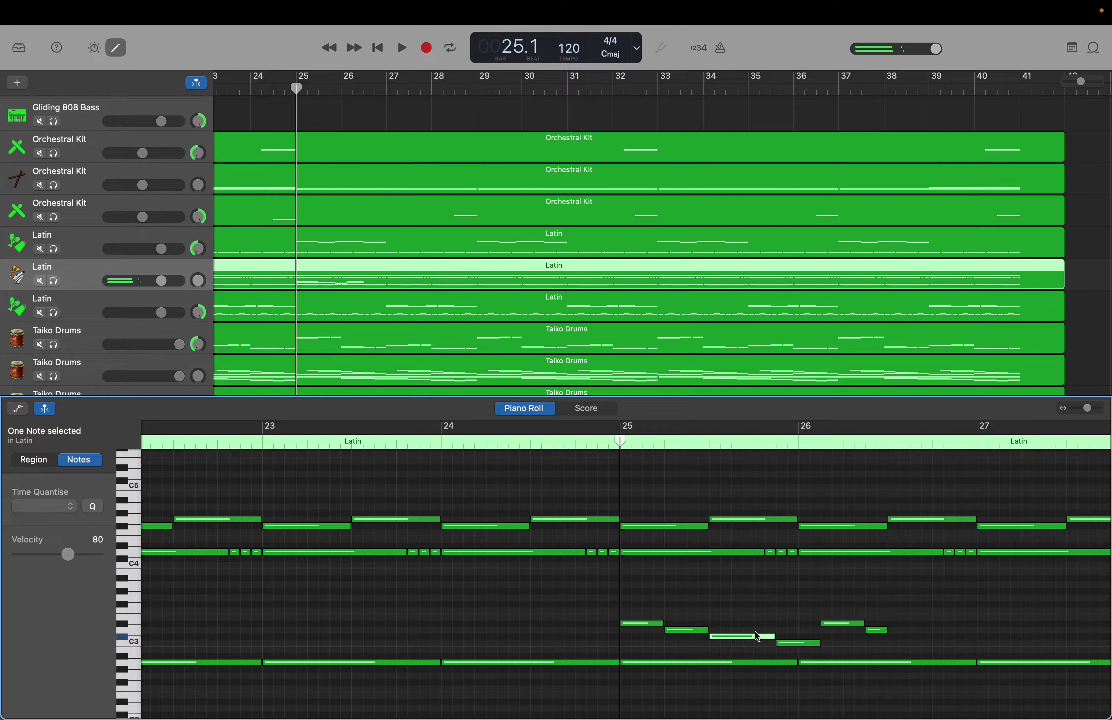
{"action": "mouse_move", "coordinate": [771, 635]}
{"action": "left_mouse_down"}
{"action": "mouse_move", "coordinate": [758, 635]}
{"action": "mouse_move", "coordinate": [794, 645]}
{"action": "mouse_move", "coordinate": [753, 637]}
{"action": "mouse_move", "coordinate": [794, 644]}
{"action": "mouse_move", "coordinate": [779, 648]}
{"action": "left_mouse_up"}
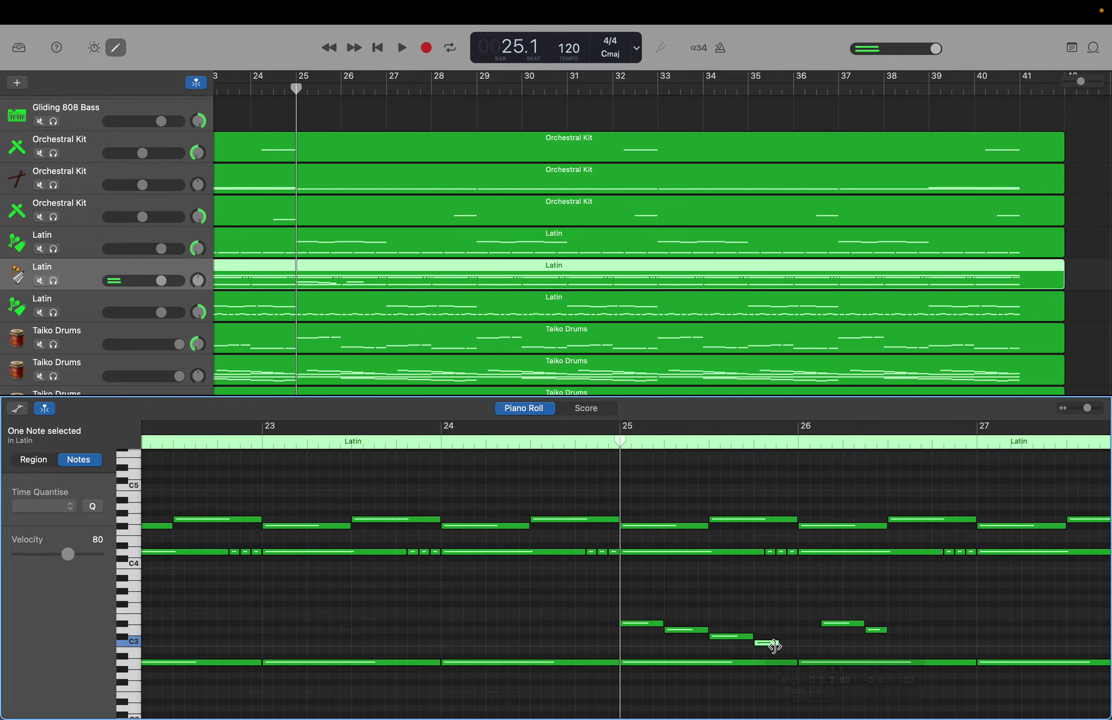
Move the second D#3 and D3 notes up behind C3, extend D3 to nearly a quarter note, and trim C3 to end before D#3.
{"action": "left_click", "coordinate": [837, 624]}
{"action": "left_click_drag", "start_coordinate": [838, 626], "coordinate": [797, 626]}
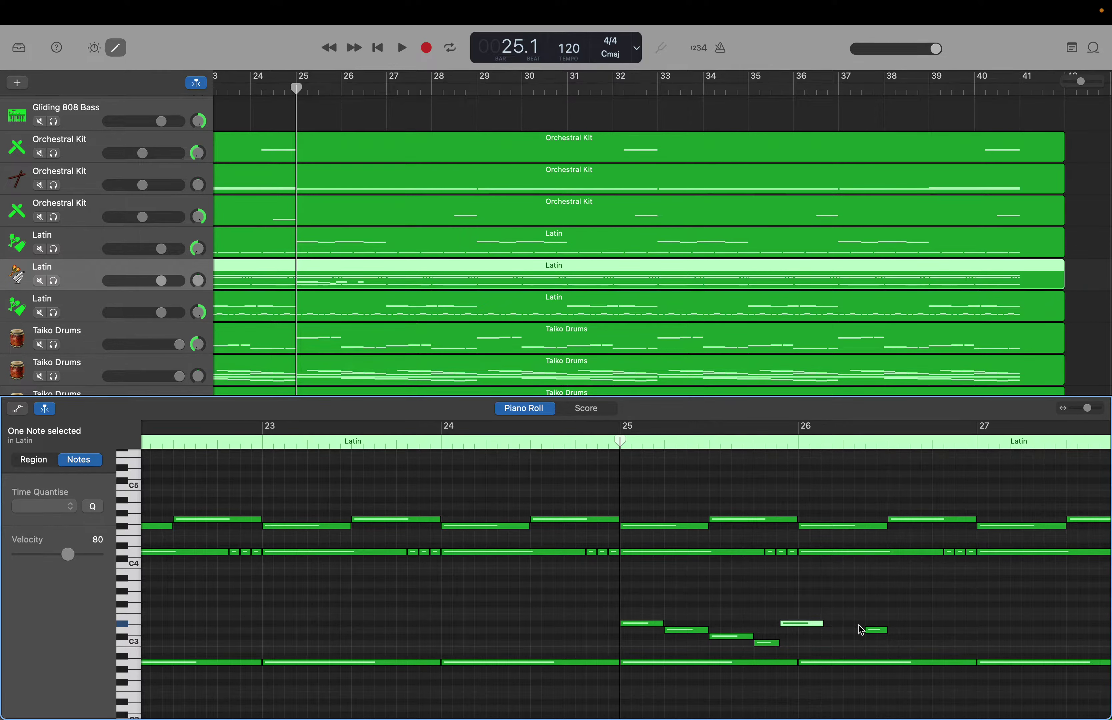
{"action": "left_click_drag", "start_coordinate": [822, 625], "coordinate": [862, 635]}
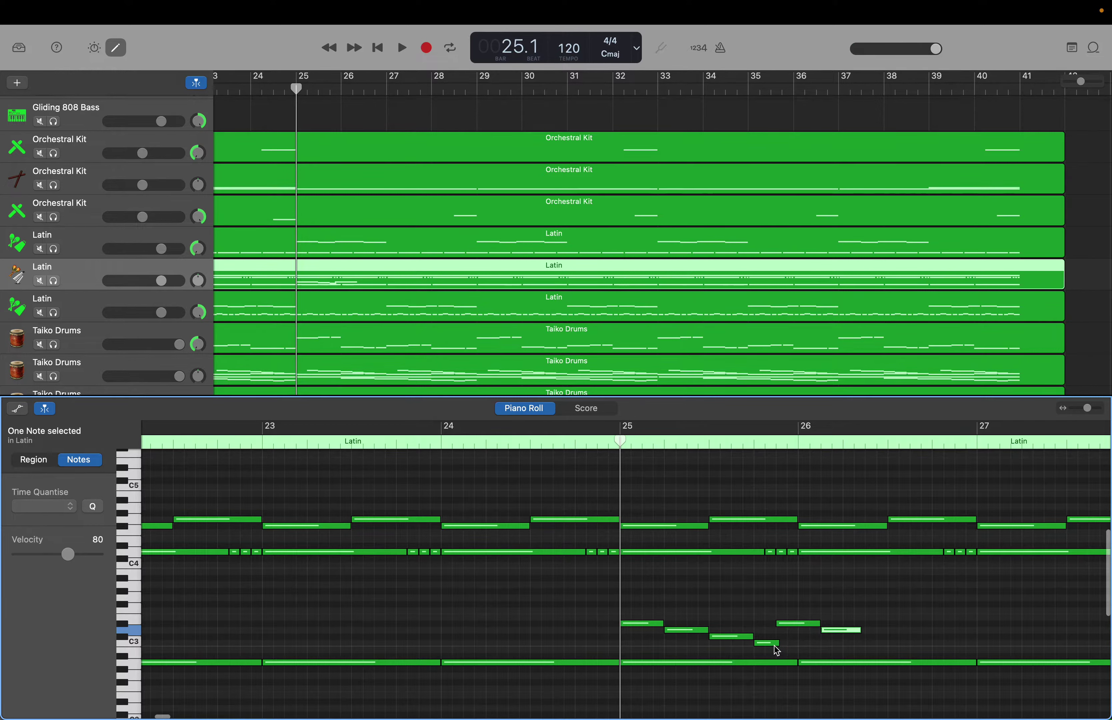
{"action": "left_click_drag", "start_coordinate": [778, 644], "coordinate": [774, 645]}
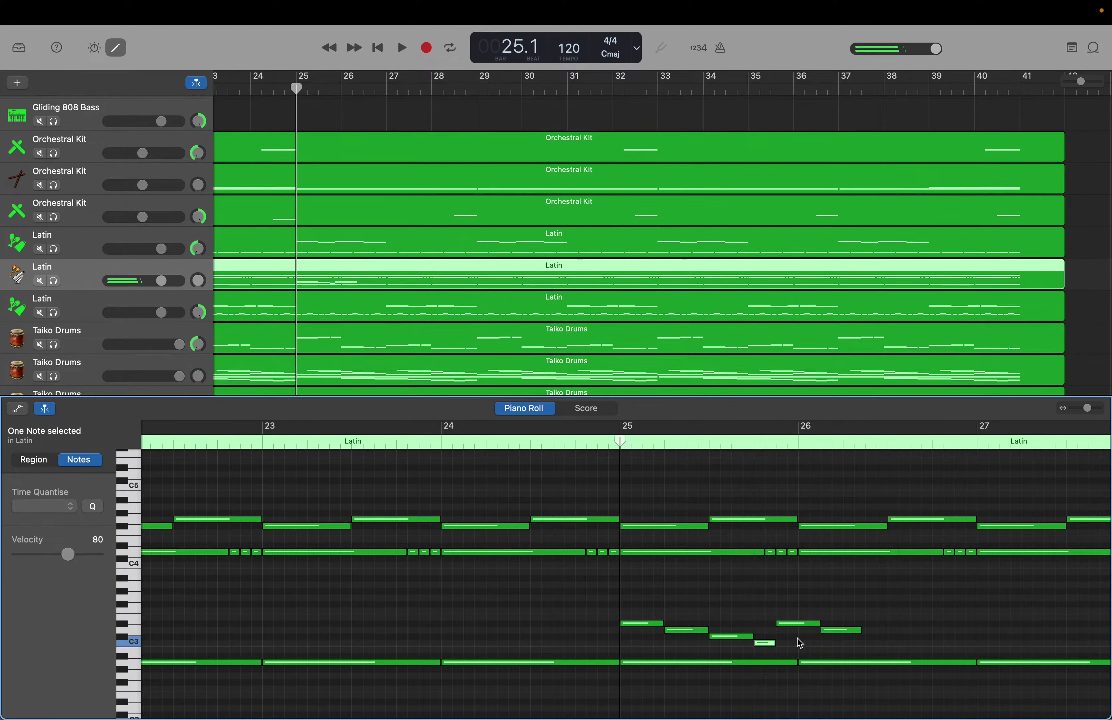
Create a C#3 eighth note in bar 26 behind the D3 note.
{"action": "left_click", "coordinate": [867, 641]}
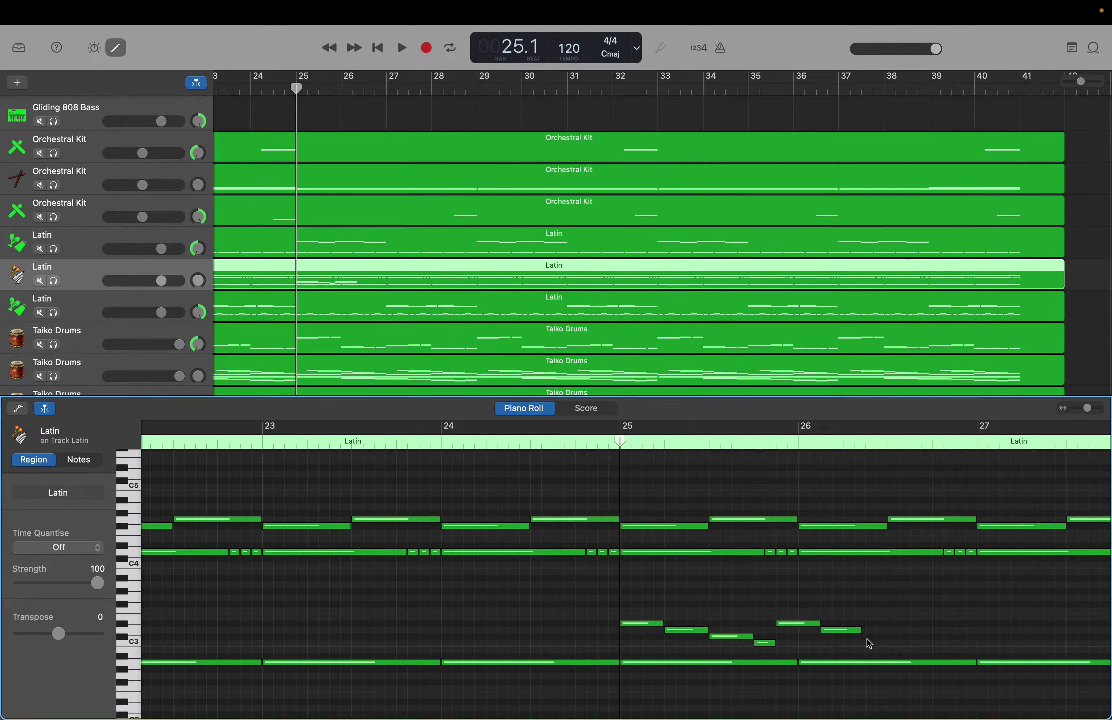
{"action": "right_click", "coordinate": [867, 641]}
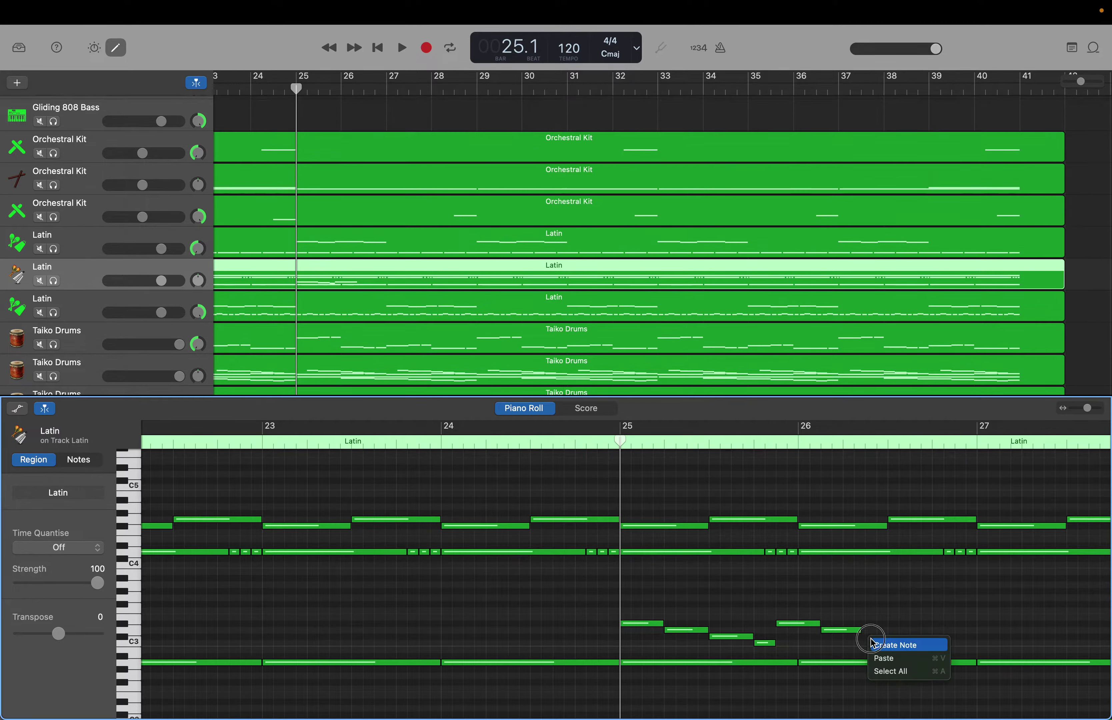
{"action": "left_click", "coordinate": [879, 642]}
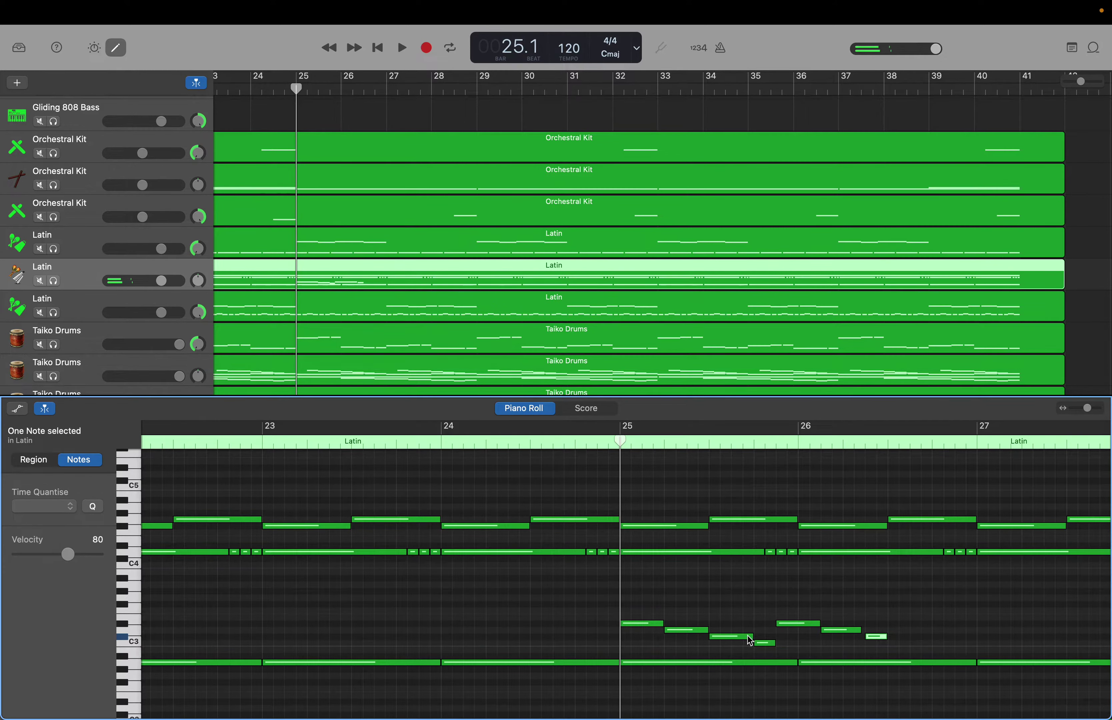
Add a C3 and a D3 quarter note behind the C#3 eighth note, filling the phrase up to bar 27.
{"action": "left_click", "coordinate": [748, 637]}
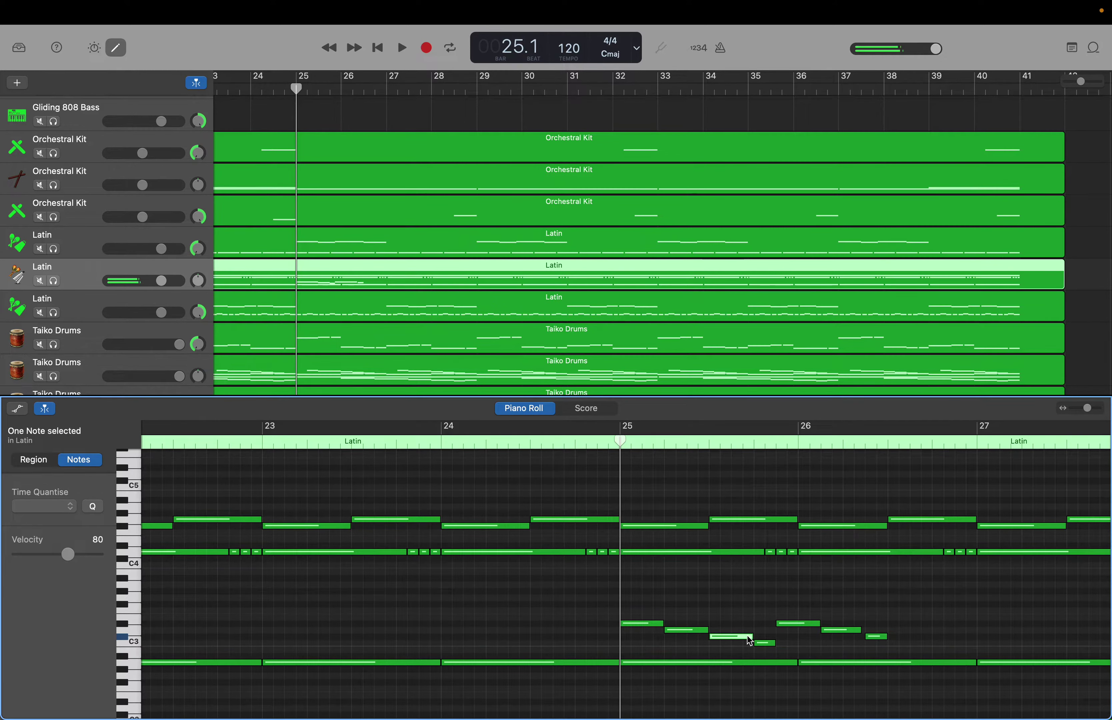
{"action": "right_click", "coordinate": [892, 644]}
{"action": "left_click", "coordinate": [905, 650]}
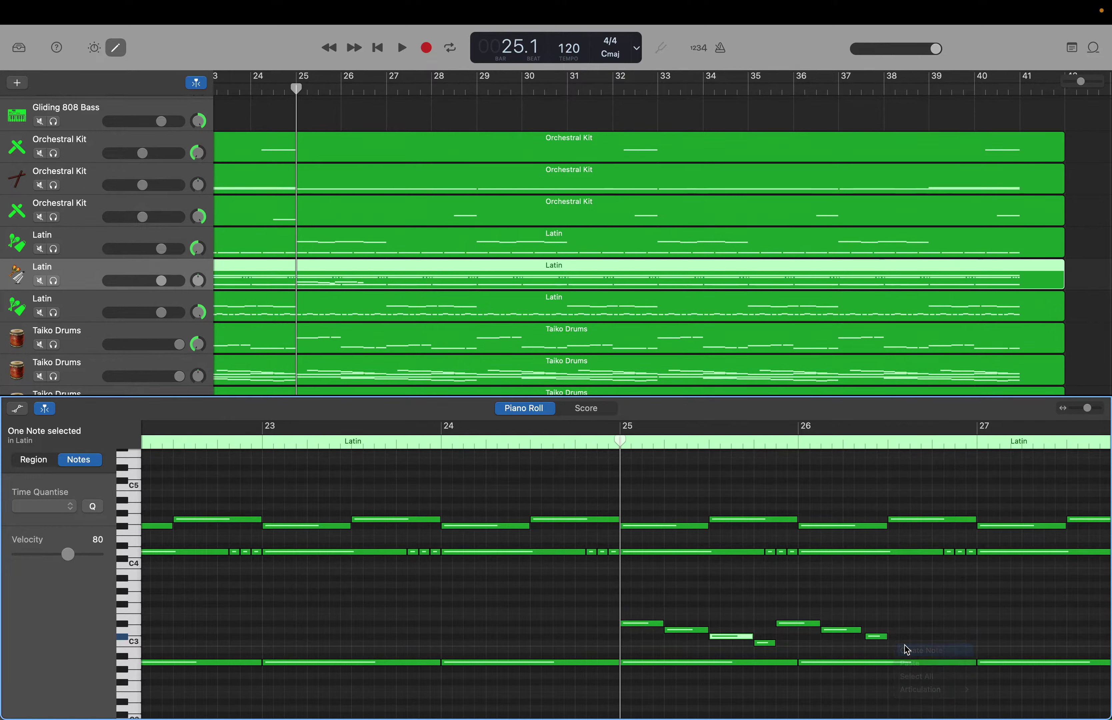
{"action": "right_click", "coordinate": [940, 633]}
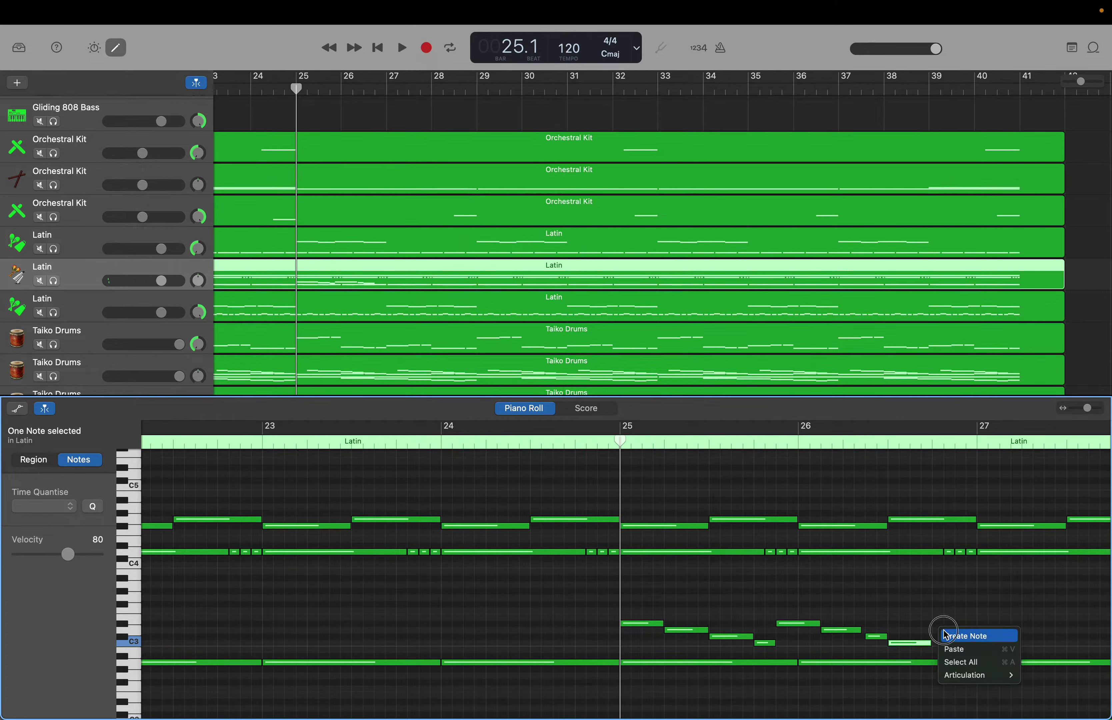
{"action": "left_click", "coordinate": [952, 639]}
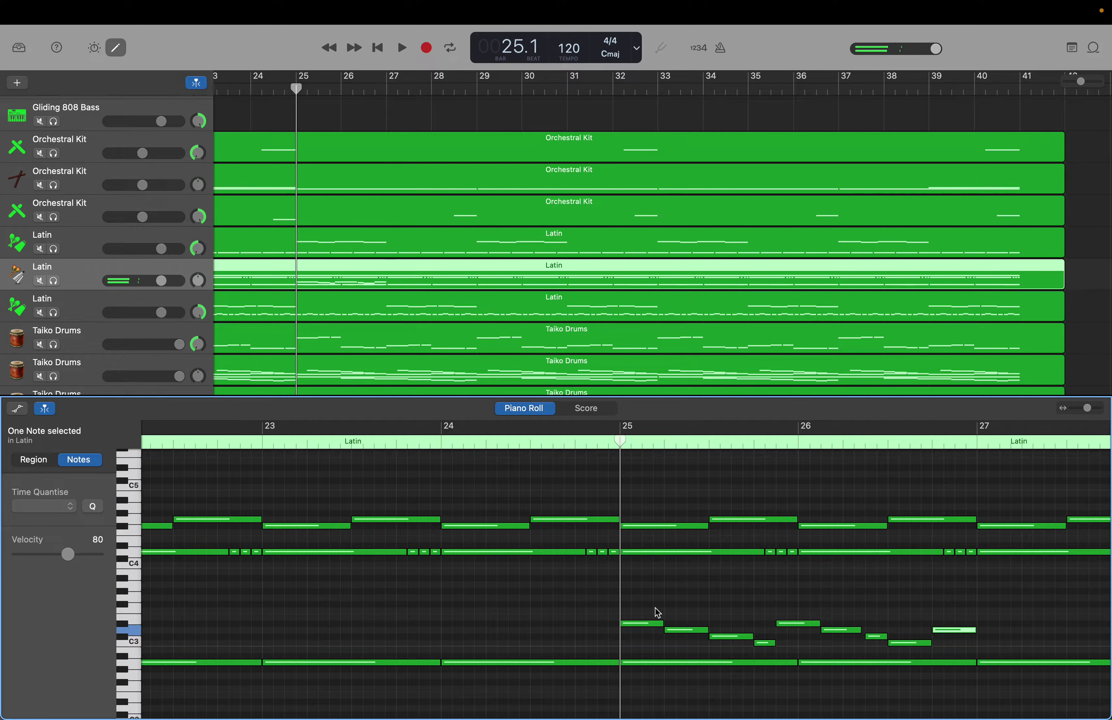
Copy the nine-note phrase of bars 25 and 26 and paste it back to back from bar 27 up to bar 41.
{"action": "left_click_drag", "start_coordinate": [648, 609], "coordinate": [961, 649]}
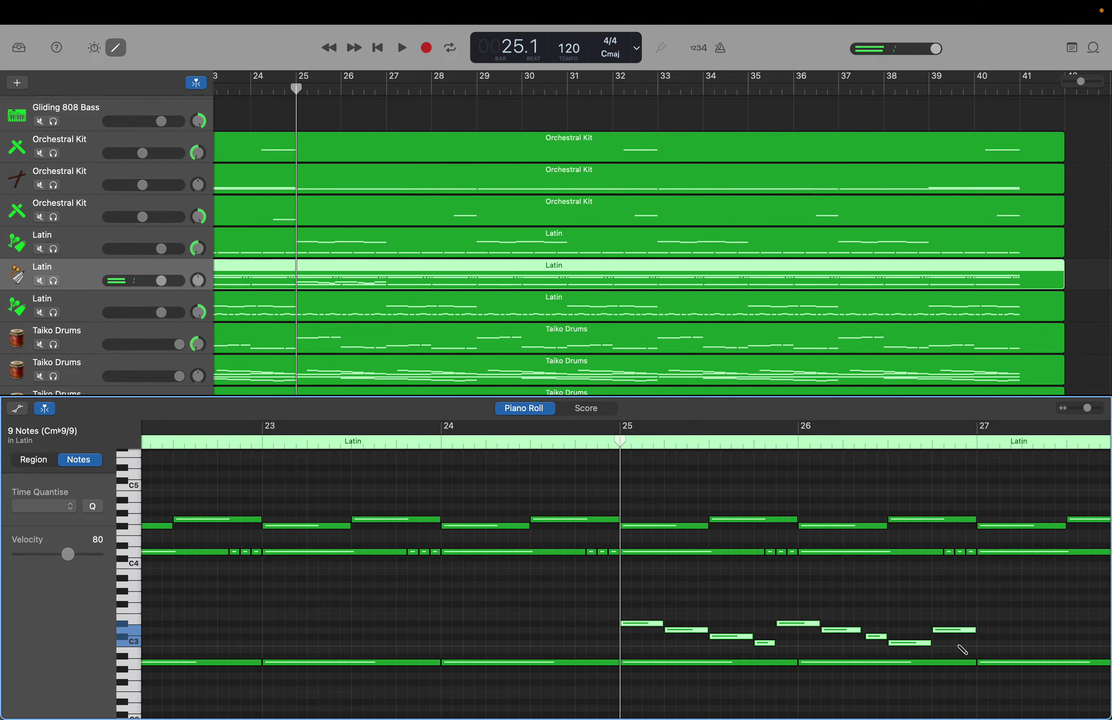
{"action": "left_click_drag", "start_coordinate": [616, 439], "coordinate": [981, 452]}
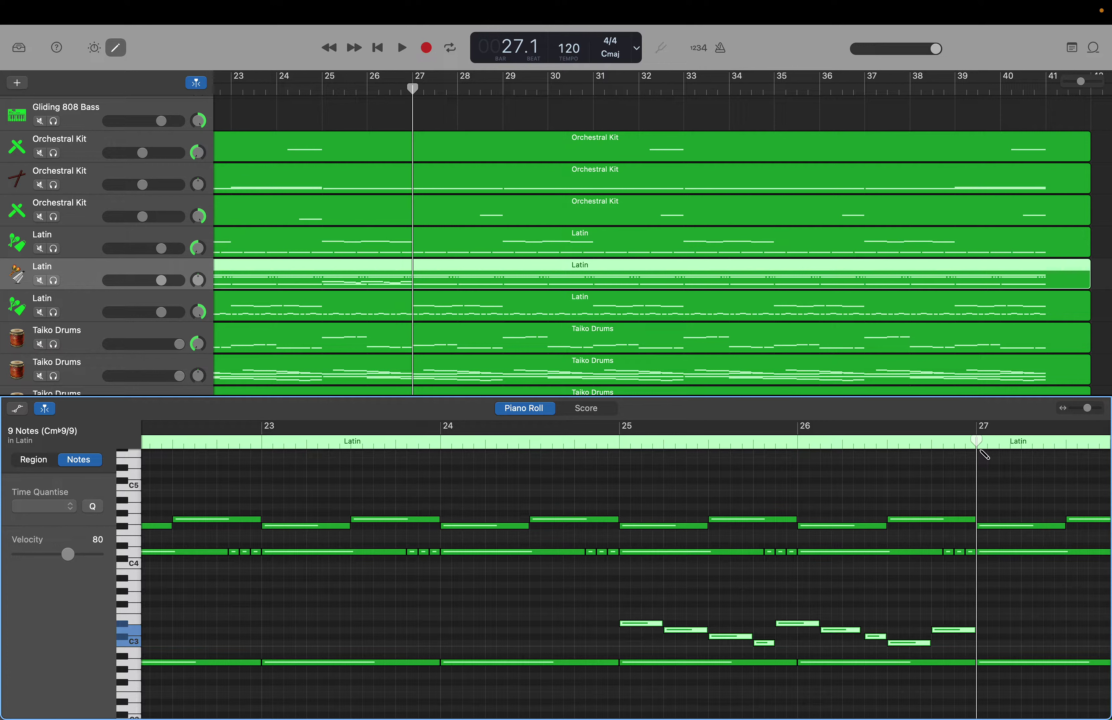
{"action": "key", "text": "period"}
{"action": "key", "text": "period"}
{"action": "key", "text": "period"}
{"action": "key", "text": "period"}
{"action": "key", "text": "period"}
{"action": "key", "text": "period"}
{"action": "key", "text": "period"}
{"action": "key", "text": "period"}
{"action": "key", "text": "period"}
{"action": "key", "text": "period"}
{"action": "key", "text": "period"}
{"action": "key", "text": "period"}
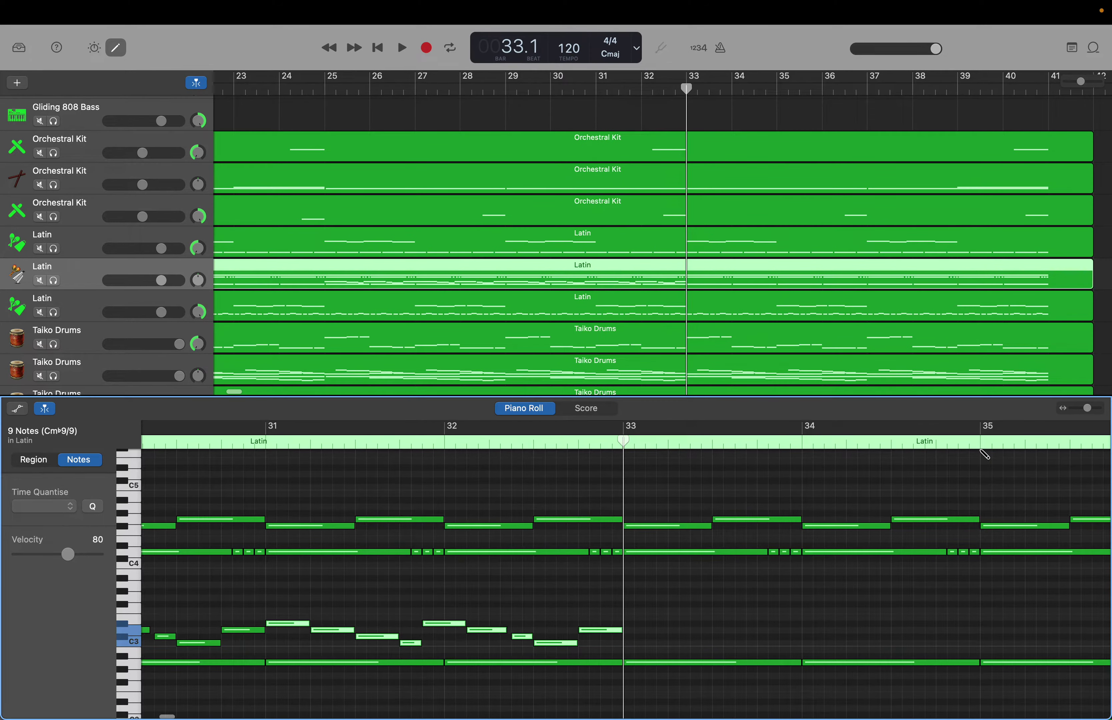
{"action": "key", "text": "period"}
{"action": "key", "text": "period"}
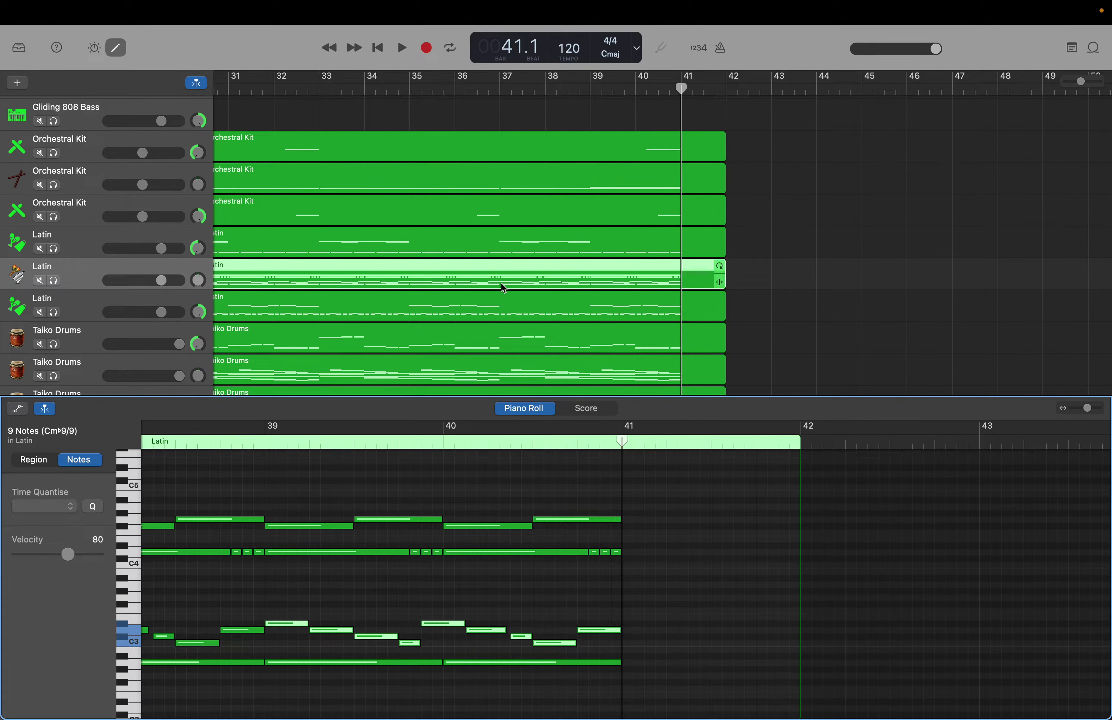
Audition the A2 sound of the second Latin track repeatedly and compare it with a D4 note.
{"action": "scroll", "coordinate": [669, 386], "scroll_direction": "left", "scroll_amount": 2}
{"action": "scroll", "coordinate": [670, 386], "scroll_direction": "down", "scroll_amount": 1}
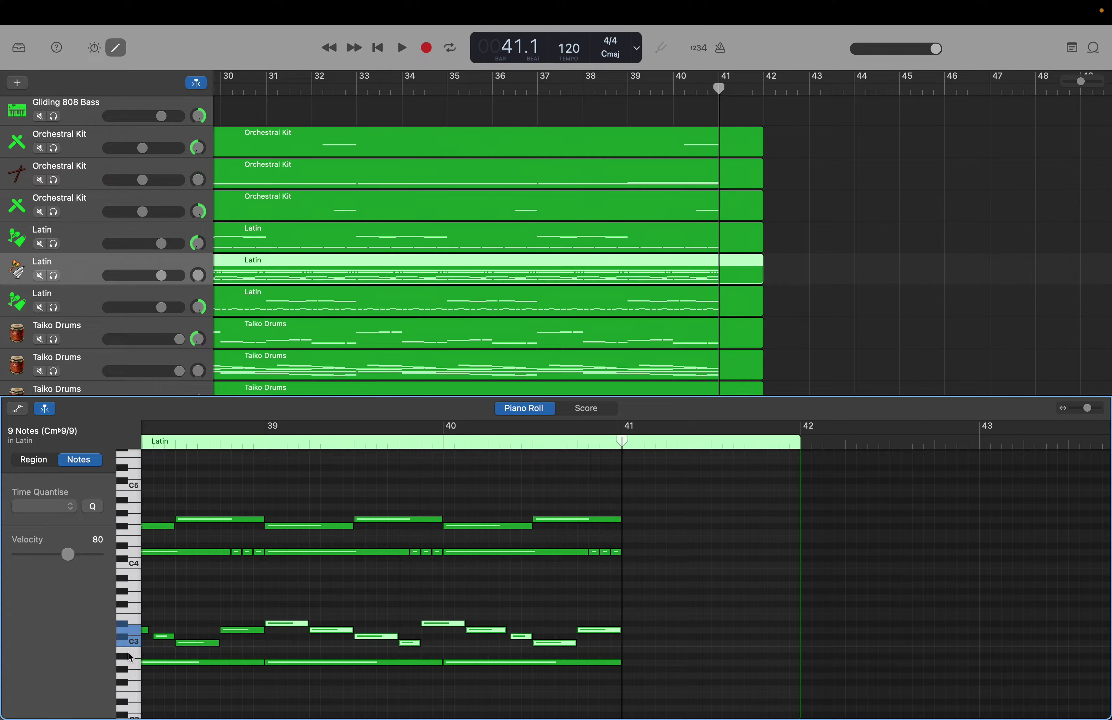
{"action": "left_click", "coordinate": [123, 661]}
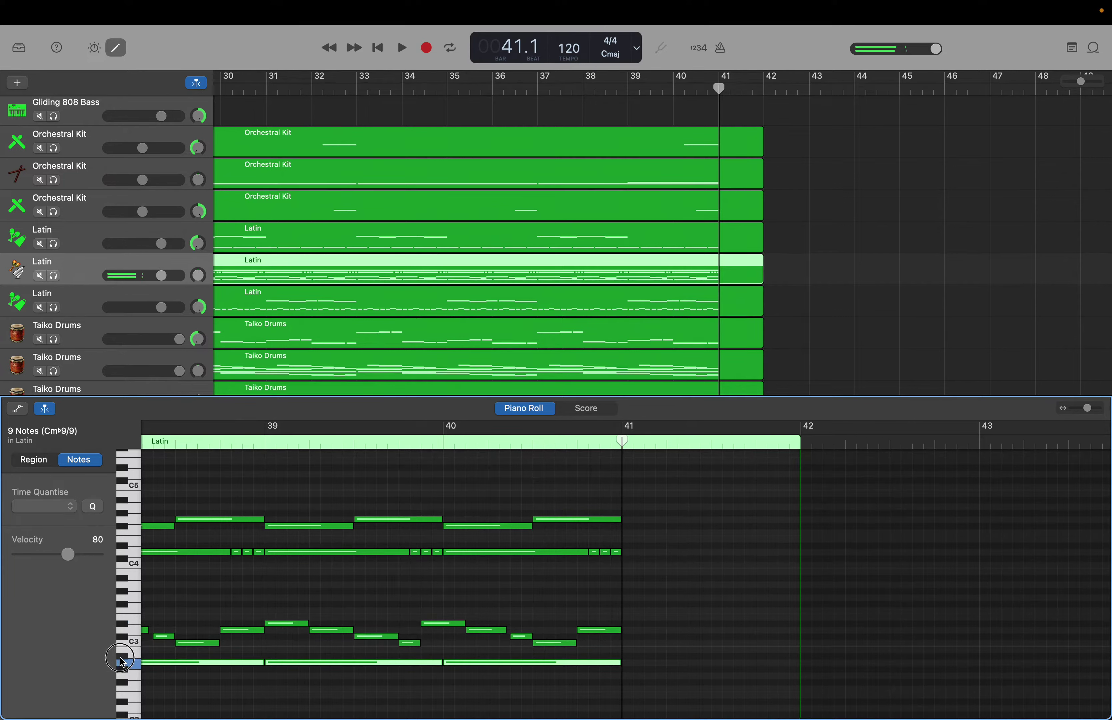
{"action": "left_click", "coordinate": [125, 660]}
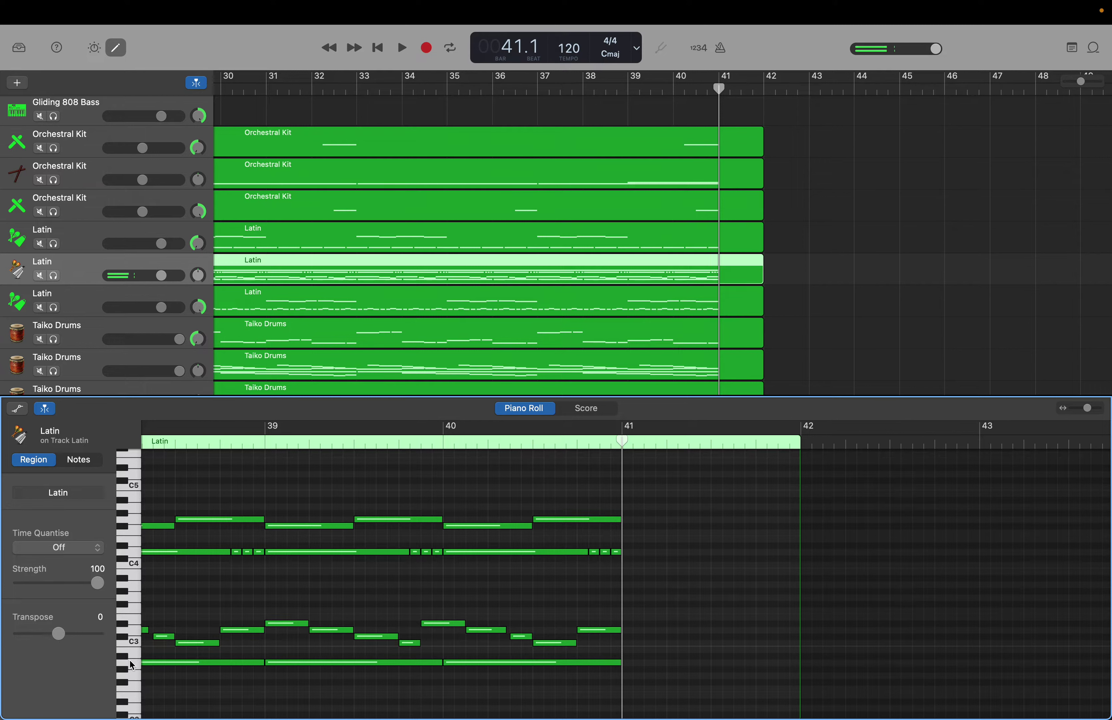
{"action": "left_click", "coordinate": [132, 663]}
{"action": "left_click", "coordinate": [126, 661]}
{"action": "left_click", "coordinate": [125, 662]}
{"action": "left_click", "coordinate": [125, 661]}
{"action": "scroll", "coordinate": [180, 575], "scroll_direction": "down", "scroll_amount": 1}
{"action": "left_click", "coordinate": [192, 551]}
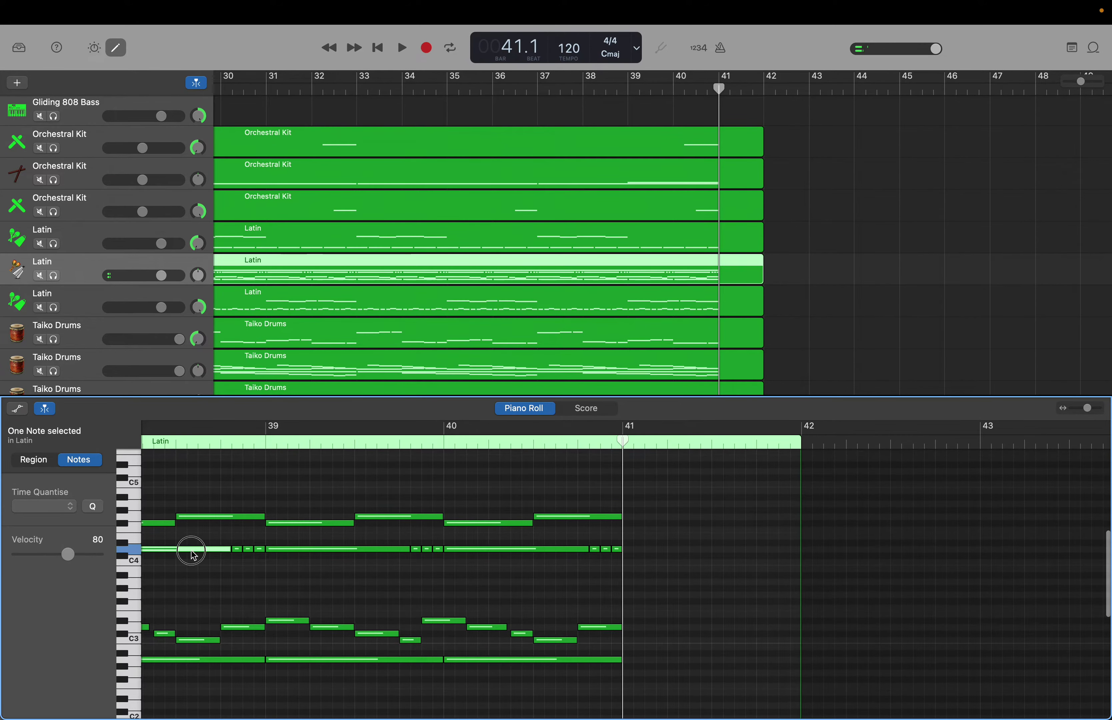
{"action": "left_click", "coordinate": [192, 551]}
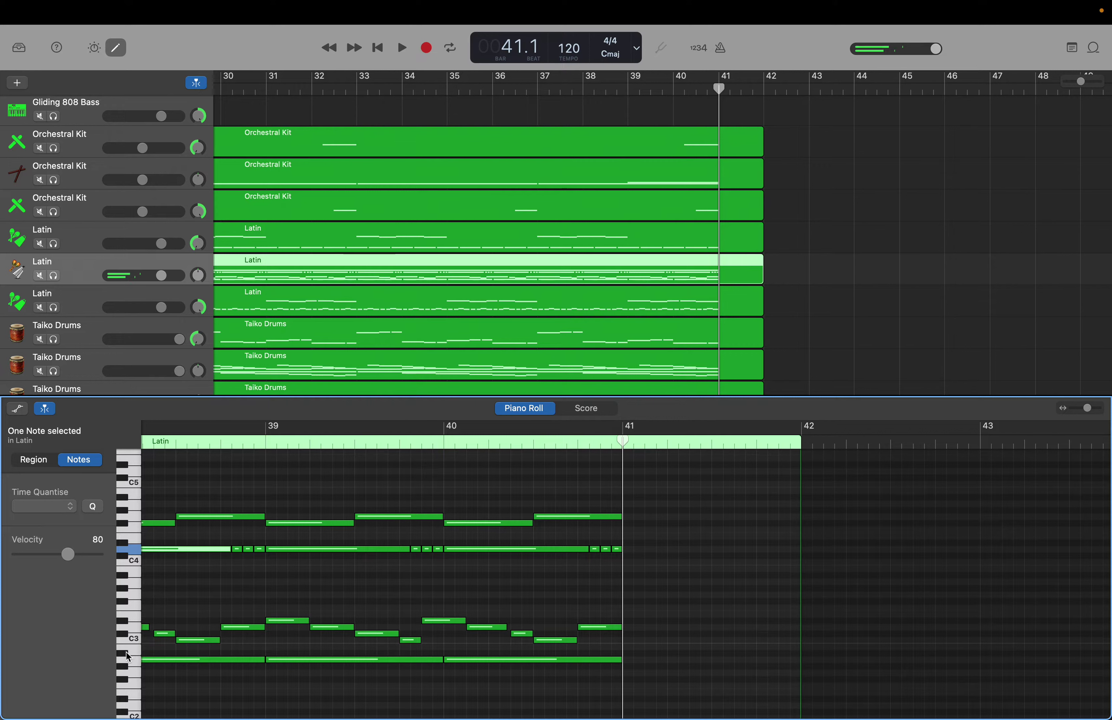
{"action": "left_click", "coordinate": [129, 657]}
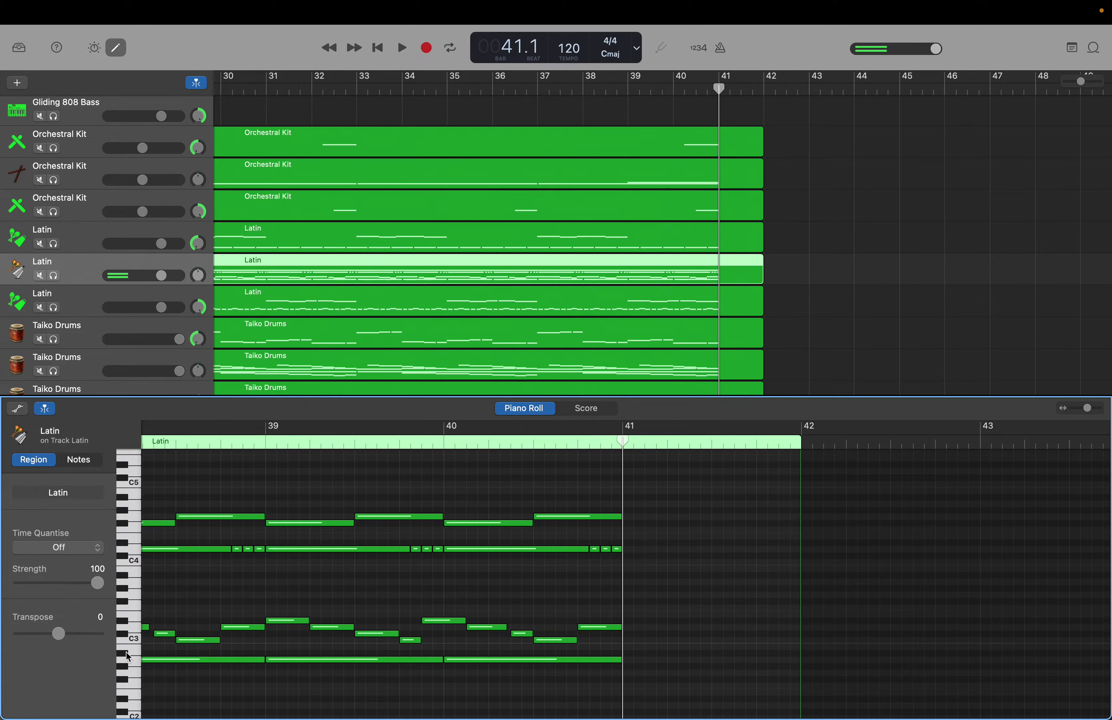
{"action": "left_click", "coordinate": [129, 657]}
{"action": "left_click", "coordinate": [129, 657]}
{"action": "scroll", "coordinate": [154, 660], "scroll_direction": "left", "scroll_amount": 5}
{"action": "scroll", "coordinate": [155, 656], "scroll_direction": "left", "scroll_amount": 5}
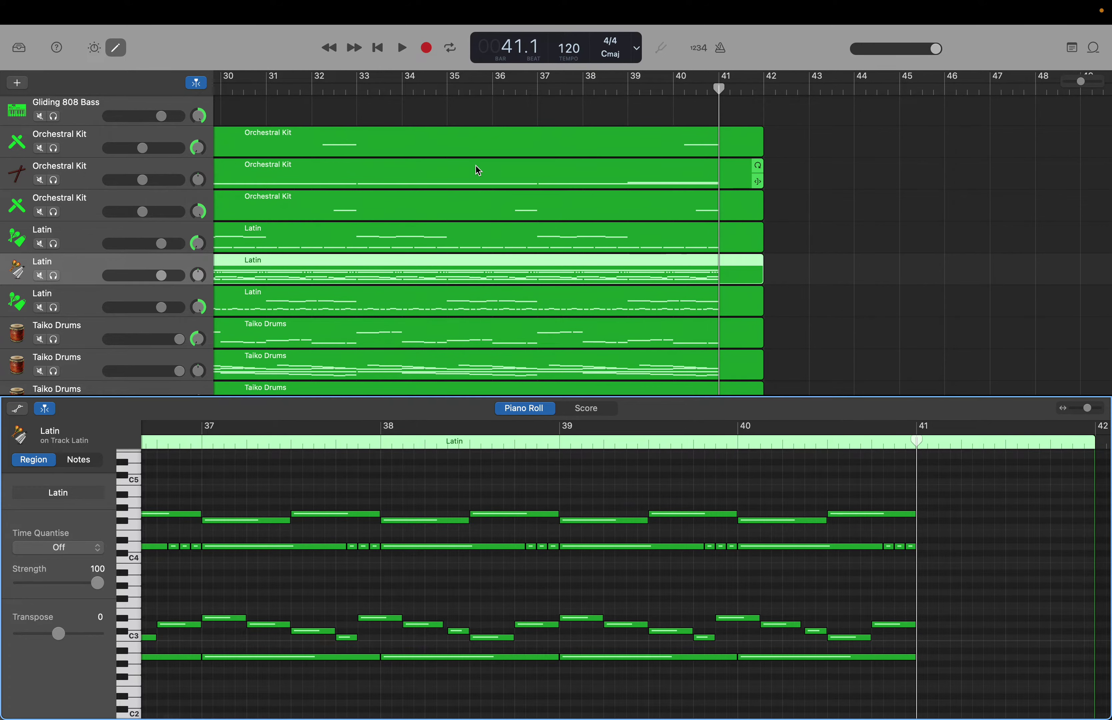
Move the playhead to bar 9 and delete all D4 notes of the second Latin track from there to bar 41.
{"action": "double_click", "coordinate": [511, 51]}
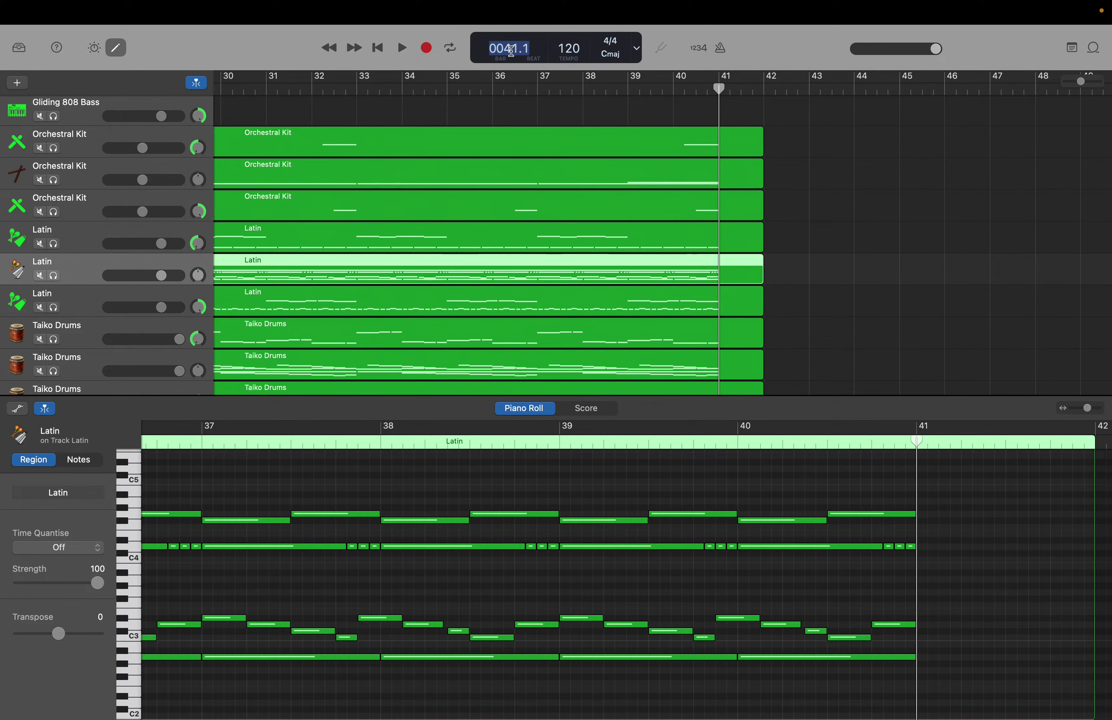
{"action": "type", "text": "9"}
{"action": "key", "text": "Return"}
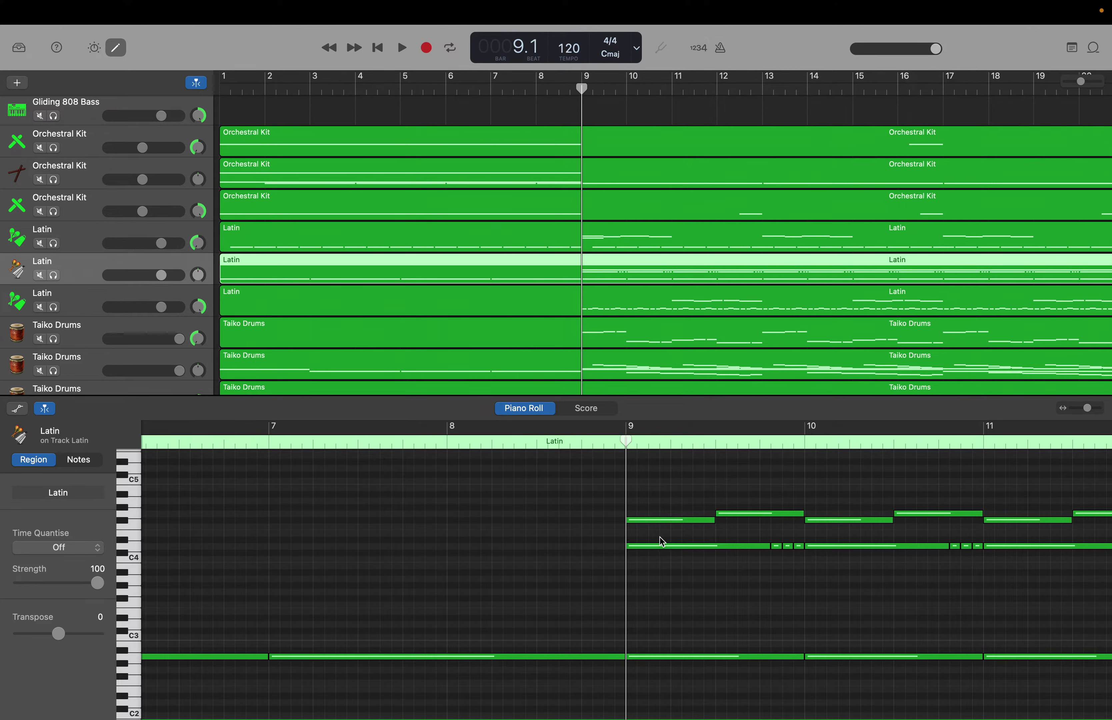
{"action": "left_click_drag", "start_coordinate": [654, 539], "coordinate": [798, 565]}
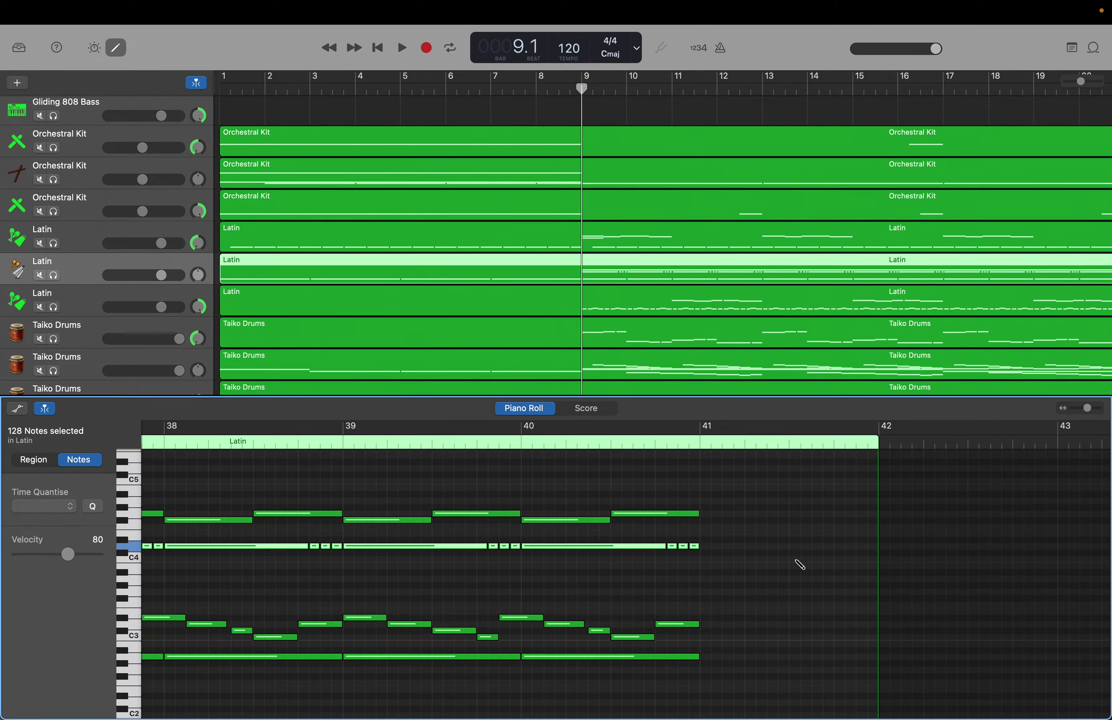
{"action": "key", "text": "Delete"}
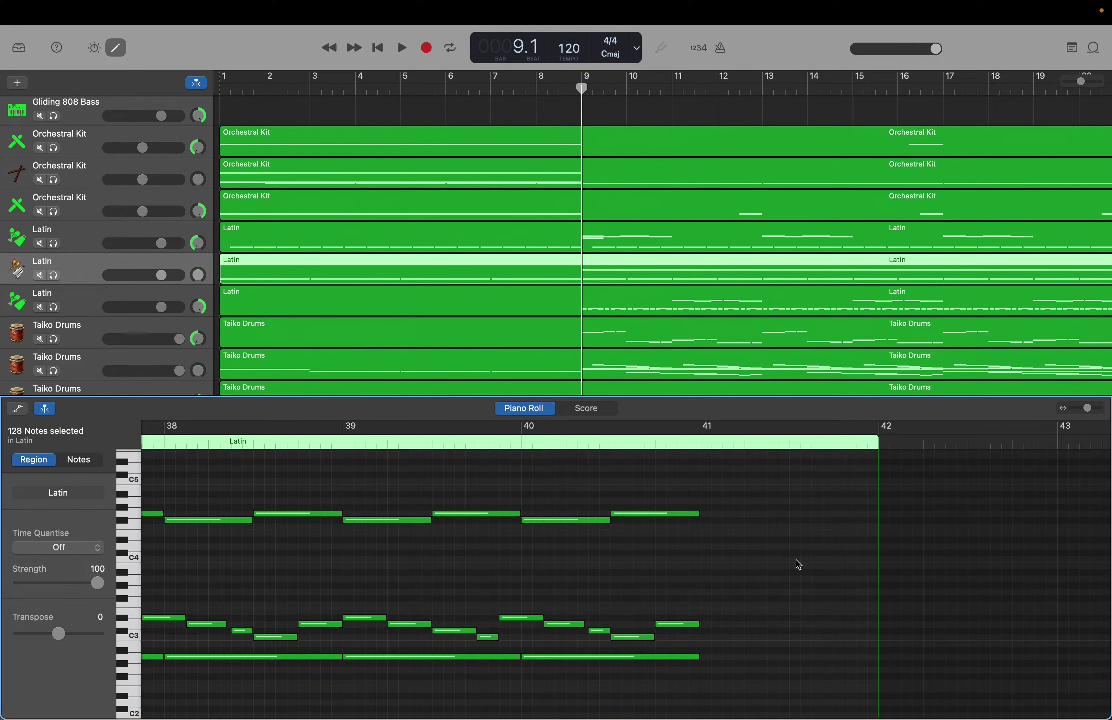
Paste the D4 note pattern into the first Latin track from bar 9 up to bar 41.
{"action": "left_click", "coordinate": [595, 245]}
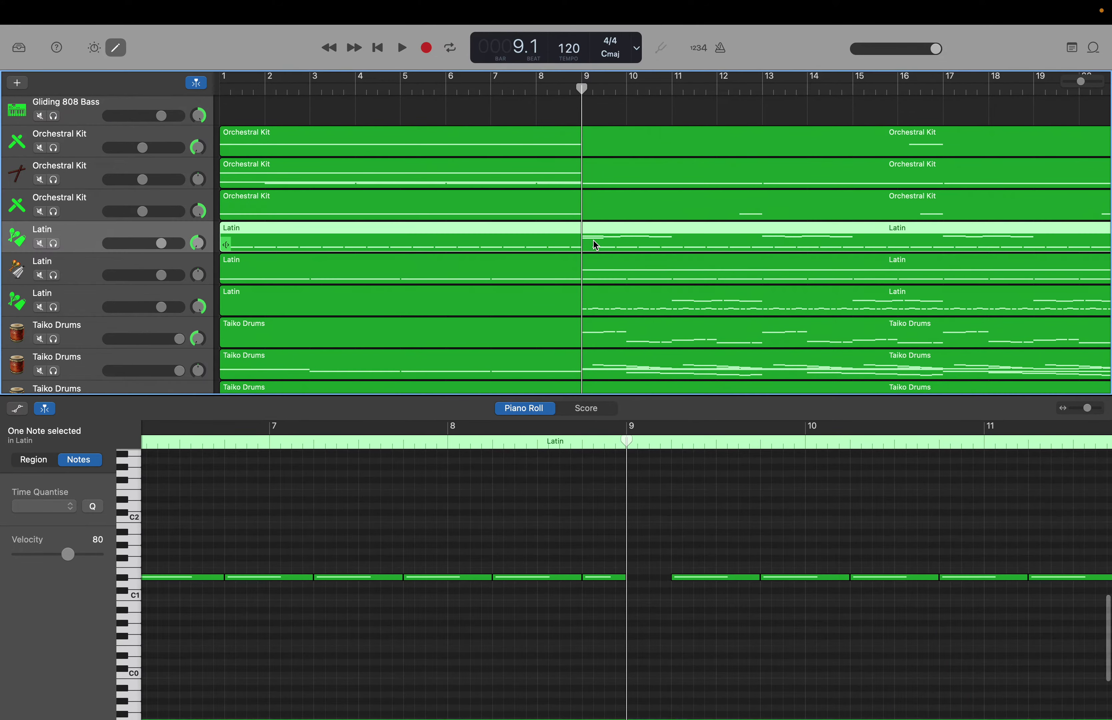
{"action": "left_click", "coordinate": [670, 509]}
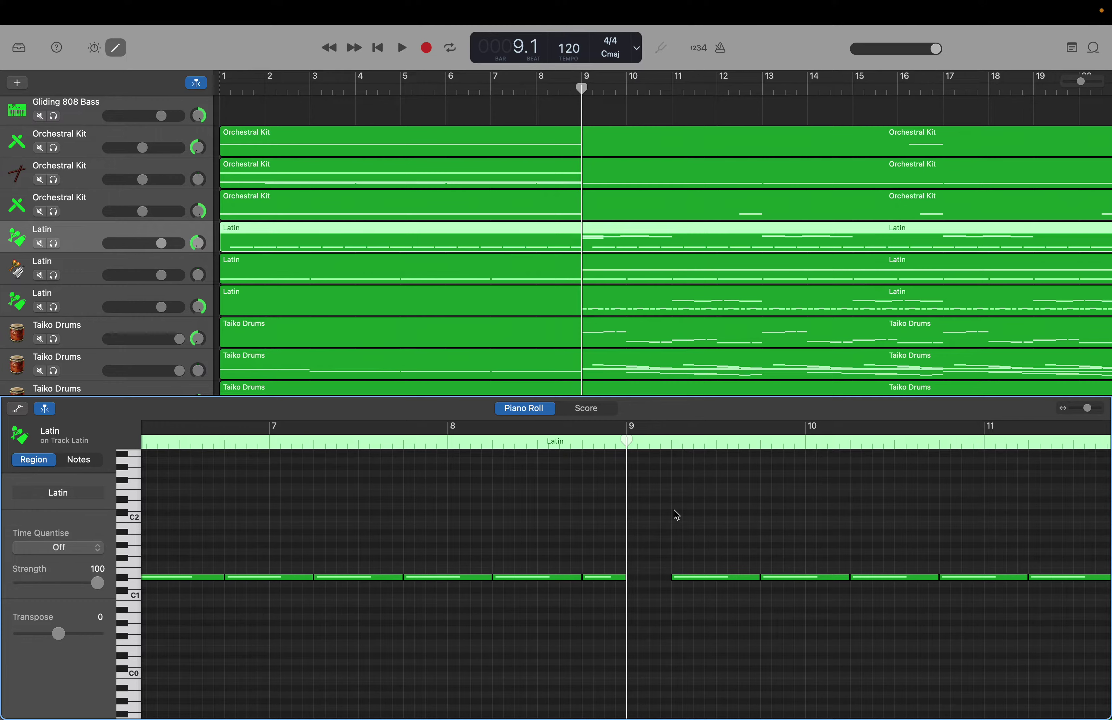
{"action": "key", "text": "End"}
{"action": "key", "text": "super+a"}
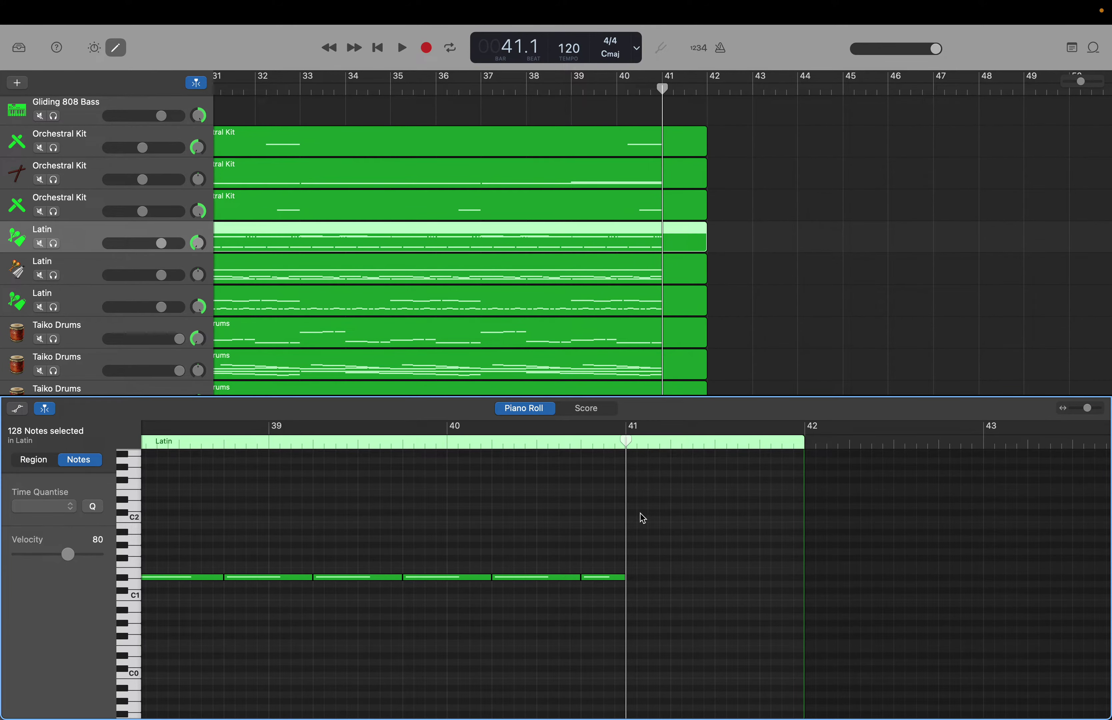
{"action": "scroll", "coordinate": [533, 538], "scroll_direction": "left", "scroll_amount": 3}
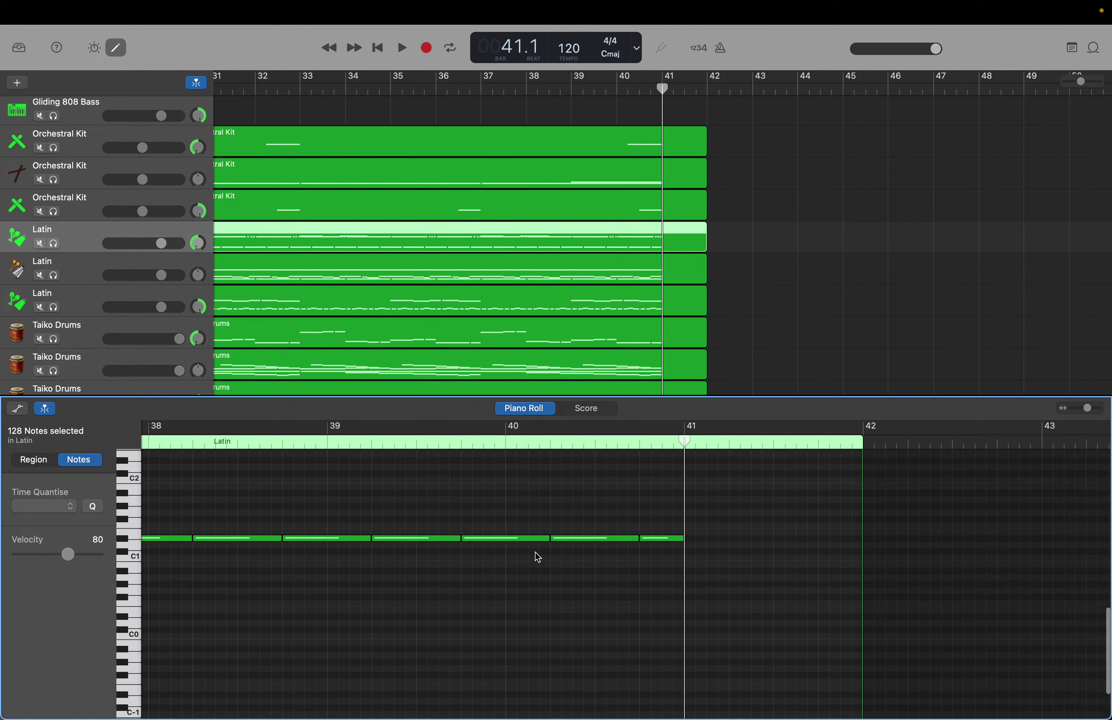
{"action": "scroll", "coordinate": [536, 556], "scroll_direction": "up", "scroll_amount": 2}
{"action": "scroll", "coordinate": [537, 557], "scroll_direction": "up", "scroll_amount": 5}
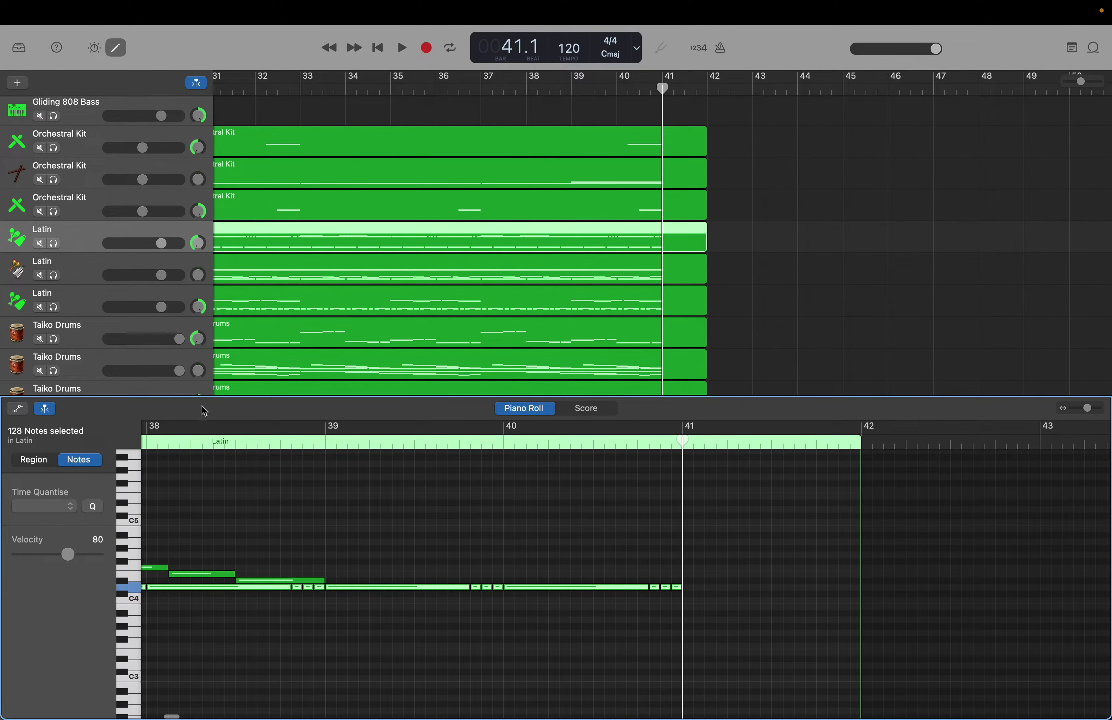
Audition low notes of the third Latin track and compare its pattern with the notes of the first and second Latin tracks.
{"action": "left_click", "coordinate": [83, 302]}
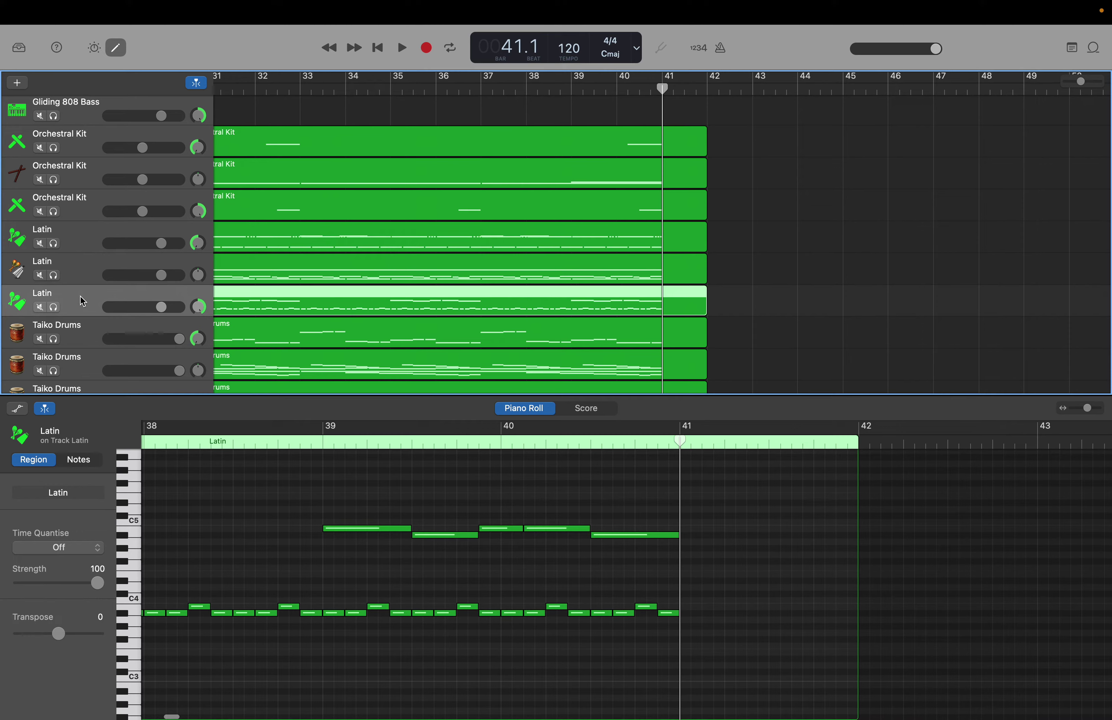
{"action": "left_click", "coordinate": [129, 645]}
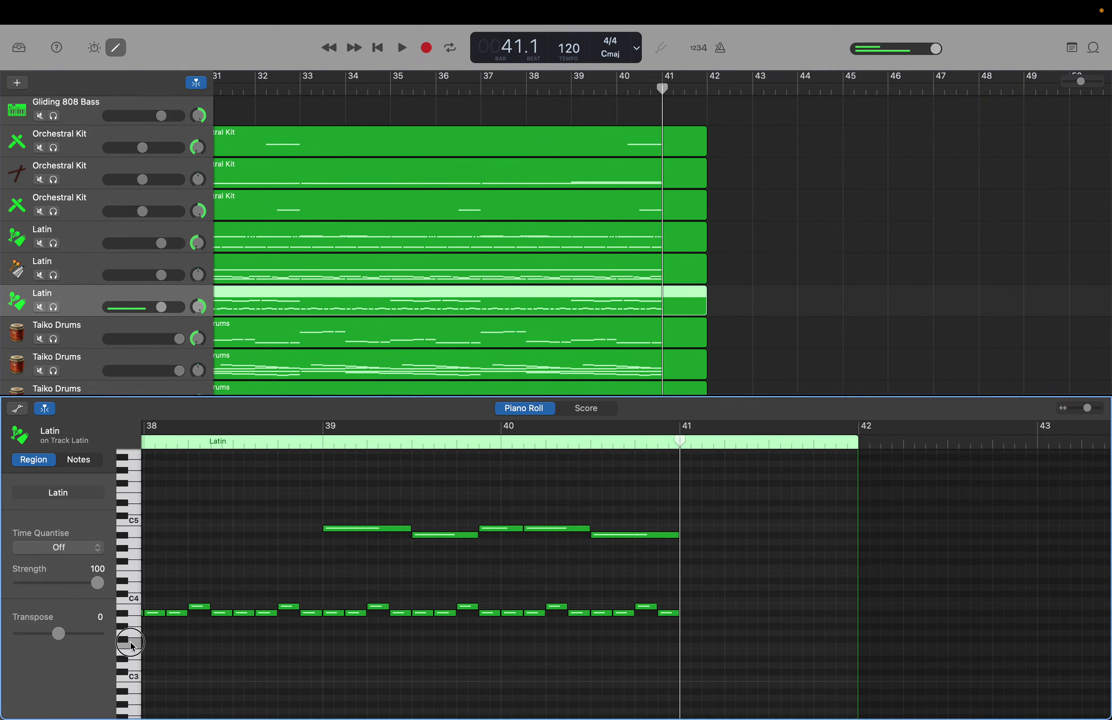
{"action": "scroll", "coordinate": [124, 667], "scroll_direction": "down", "scroll_amount": 3}
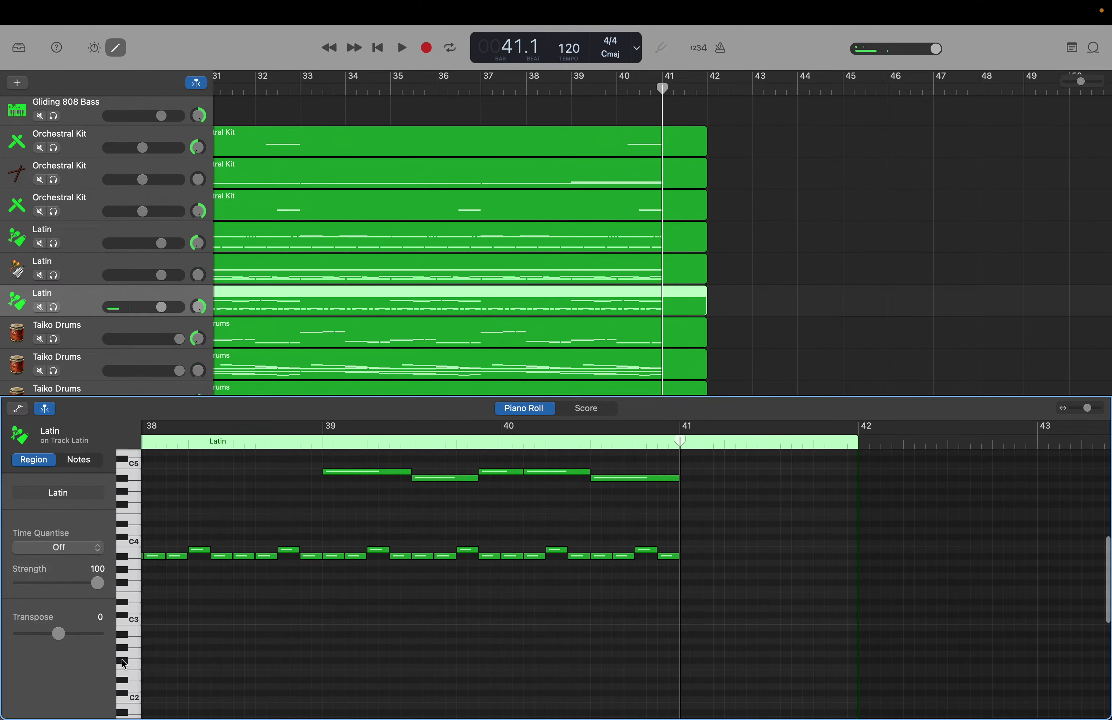
{"action": "left_click", "coordinate": [124, 636]}
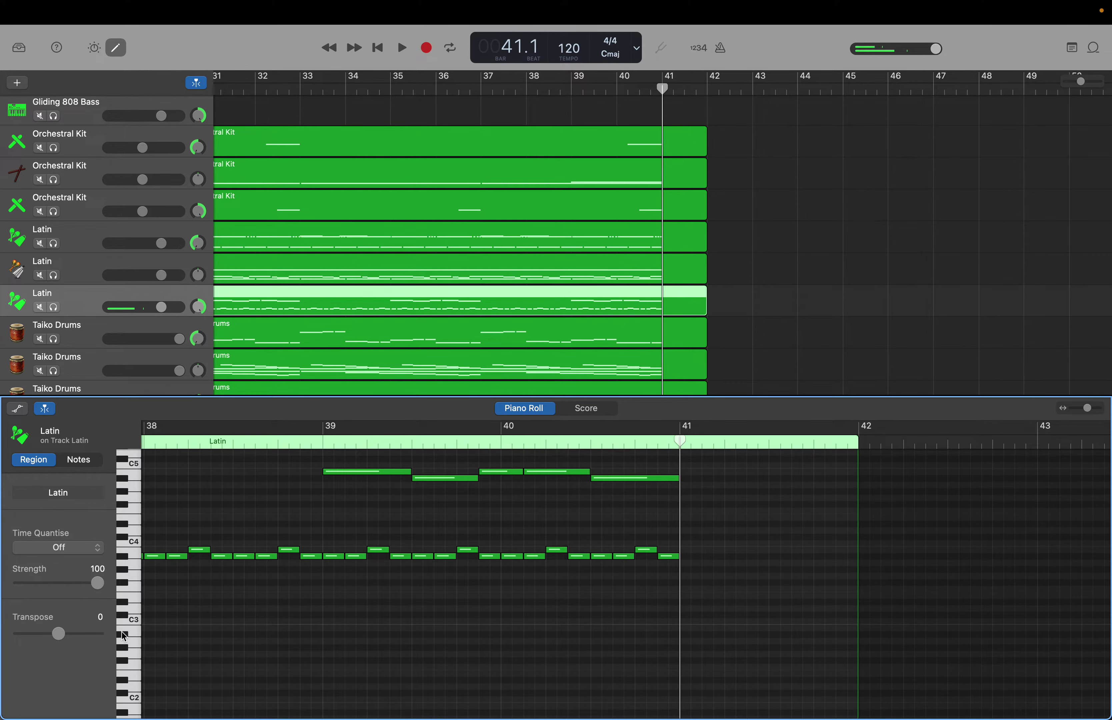
{"action": "left_click", "coordinate": [123, 635]}
{"action": "scroll", "coordinate": [254, 640], "scroll_direction": "left", "scroll_amount": 15}
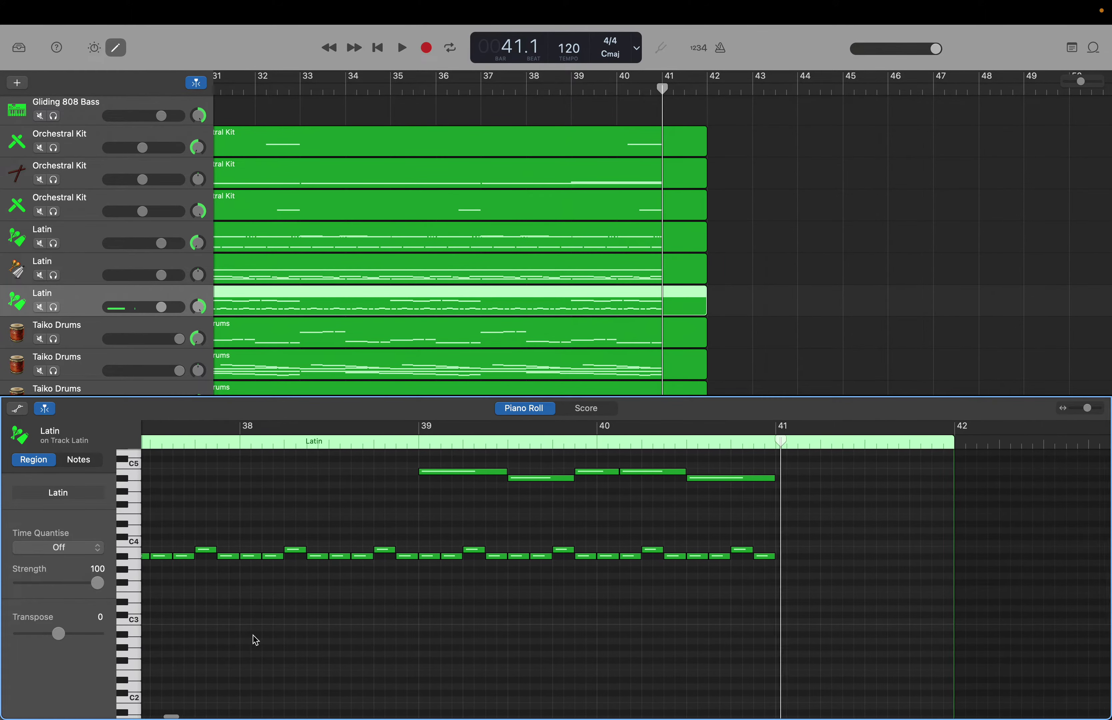
{"action": "scroll", "coordinate": [255, 639], "scroll_direction": "left", "scroll_amount": 12}
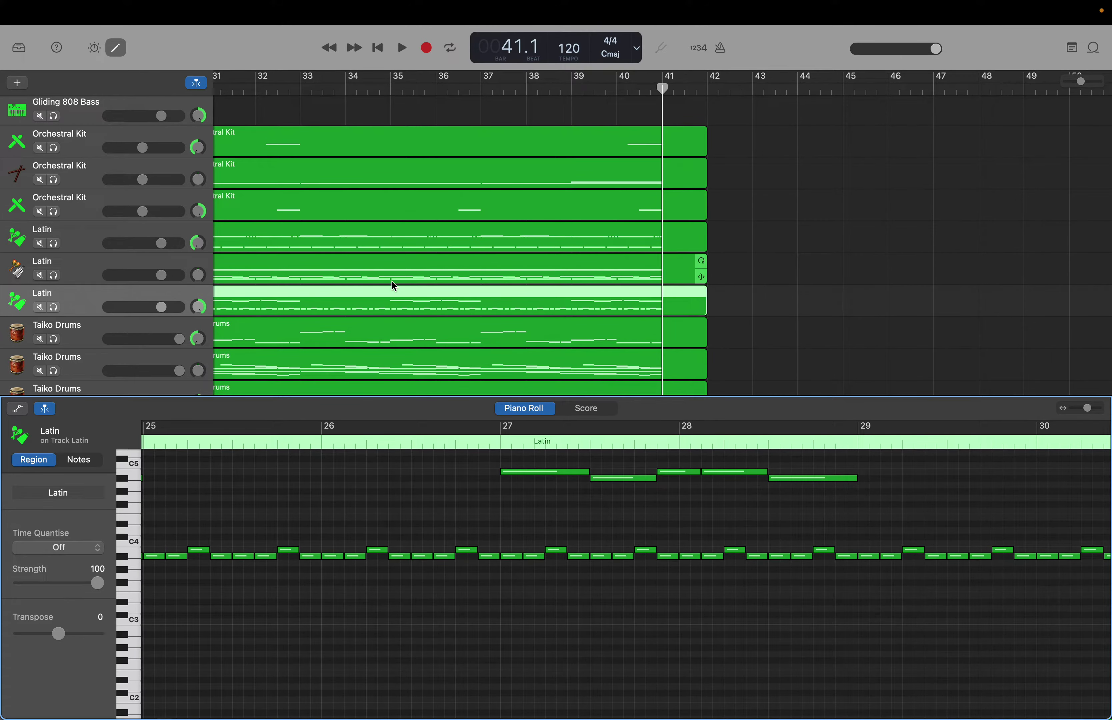
{"action": "left_click", "coordinate": [392, 265]}
{"action": "scroll", "coordinate": [440, 569], "scroll_direction": "up", "scroll_amount": 2}
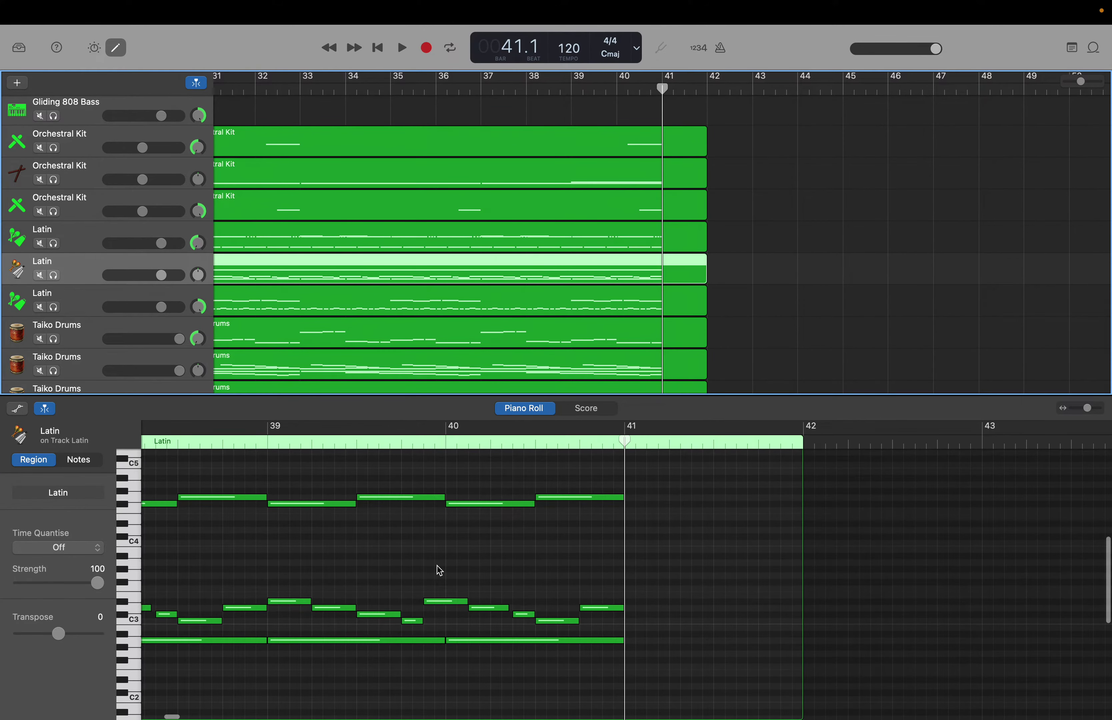
{"action": "left_click", "coordinate": [360, 250]}
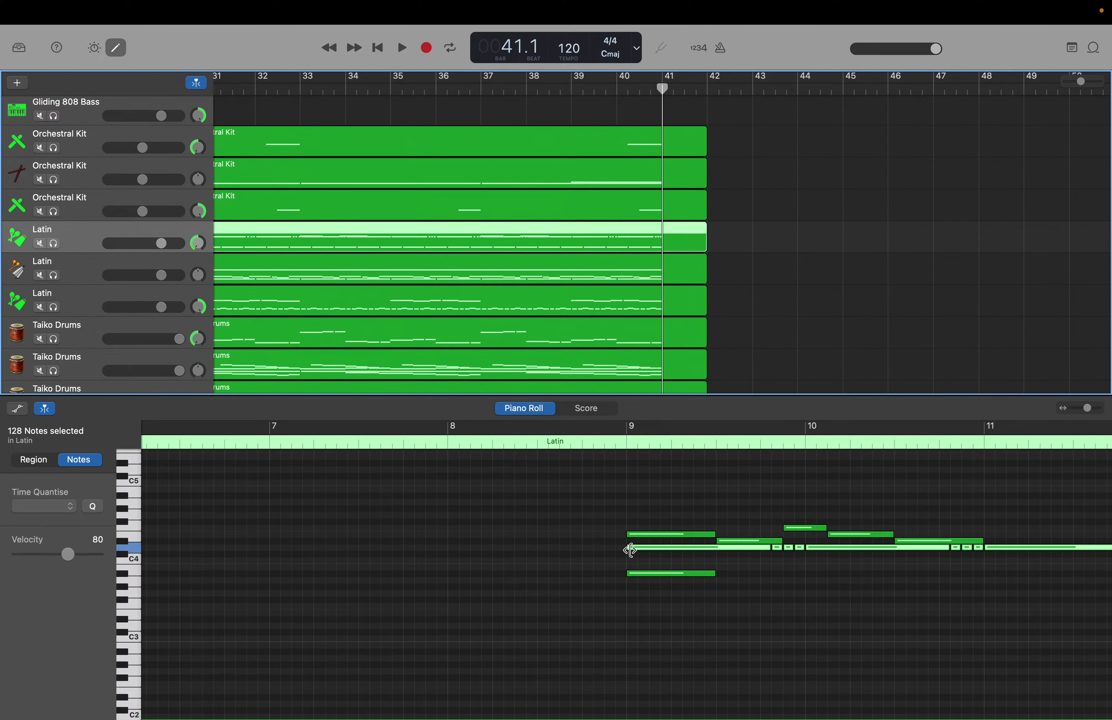
{"action": "mouse_move", "coordinate": [629, 549]}
Open the third Latin track and move the playhead to bar 9, beat 3.
{"action": "left_click_drag", "start_coordinate": [662, 91], "coordinate": [236, 104]}
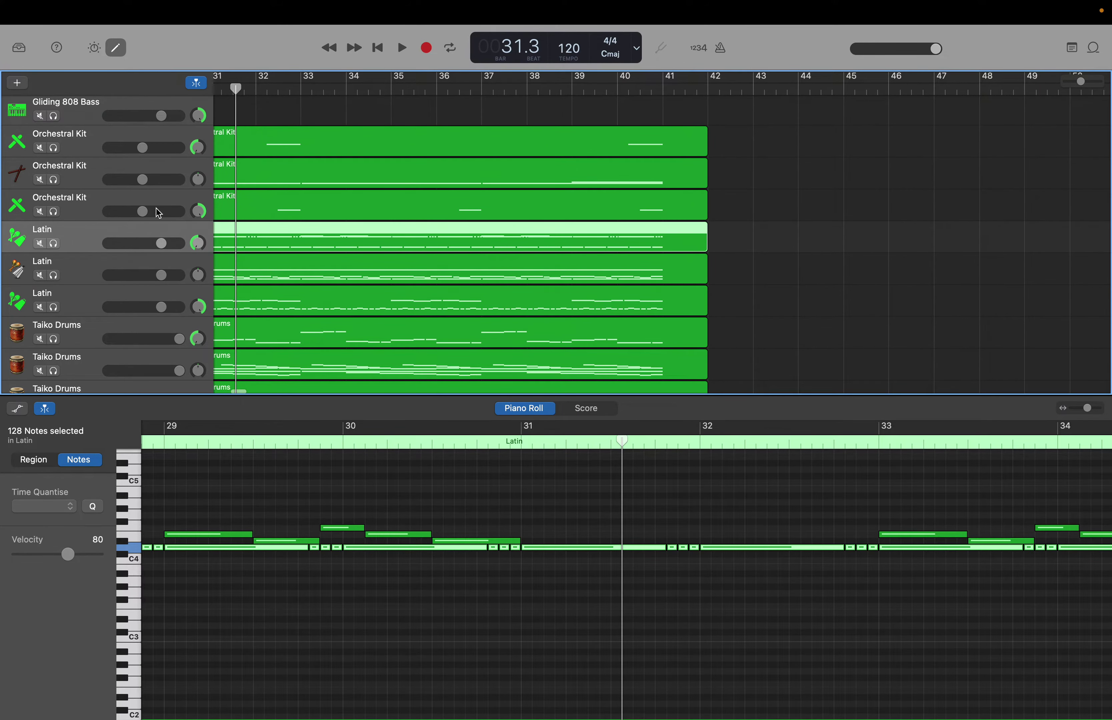
{"action": "left_click", "coordinate": [167, 294]}
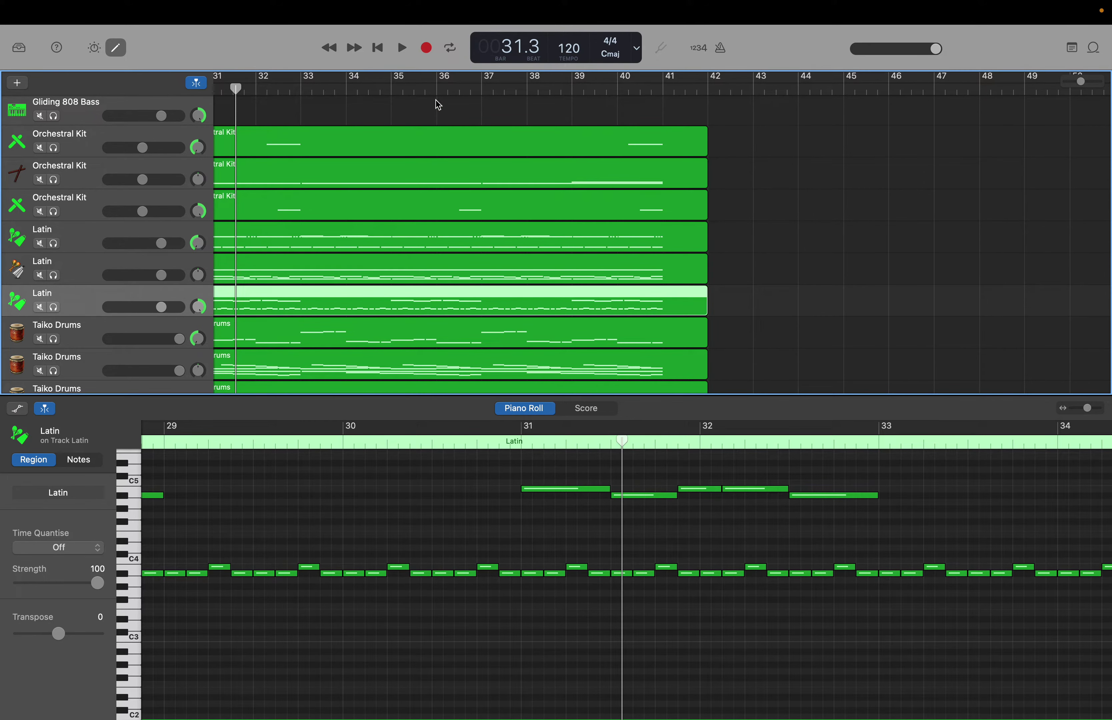
{"action": "double_click", "coordinate": [498, 45]}
{"action": "type", "text": "9"}
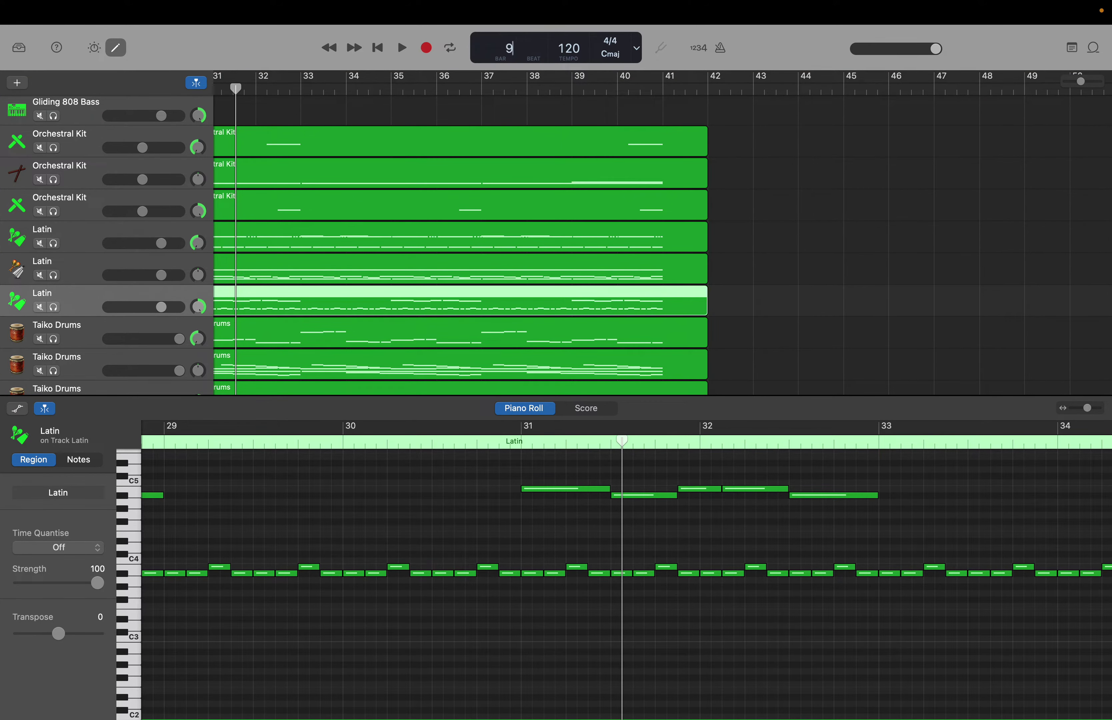
{"action": "key", "text": "Return"}
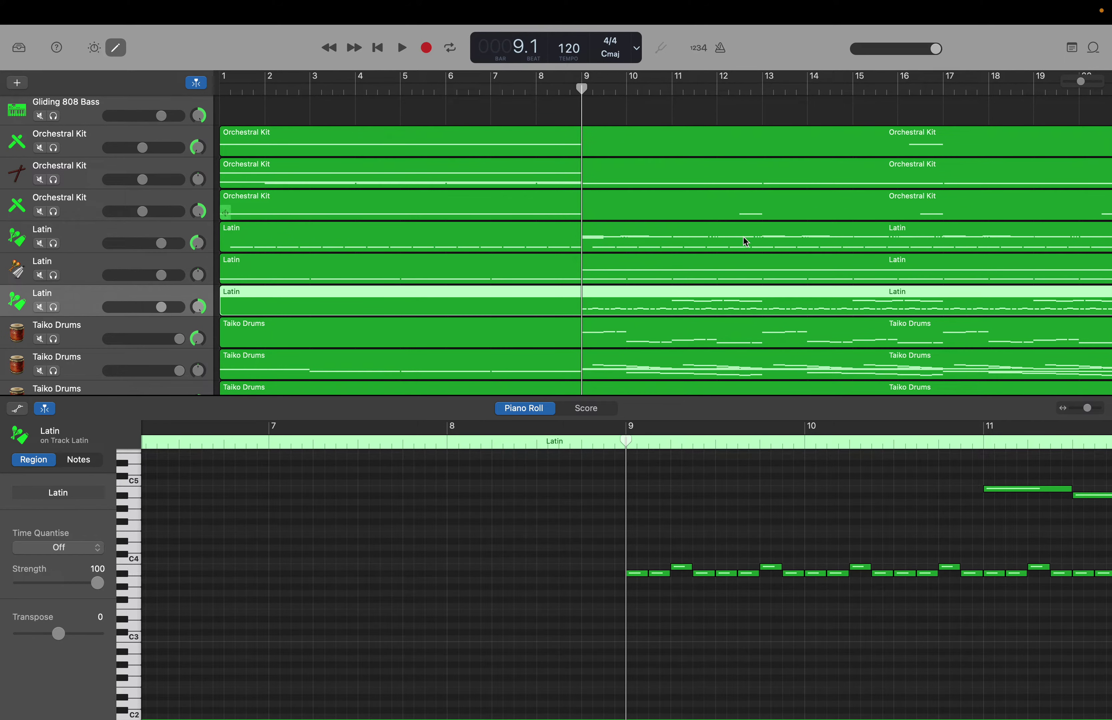
{"action": "left_click_drag", "start_coordinate": [627, 440], "coordinate": [714, 440]}
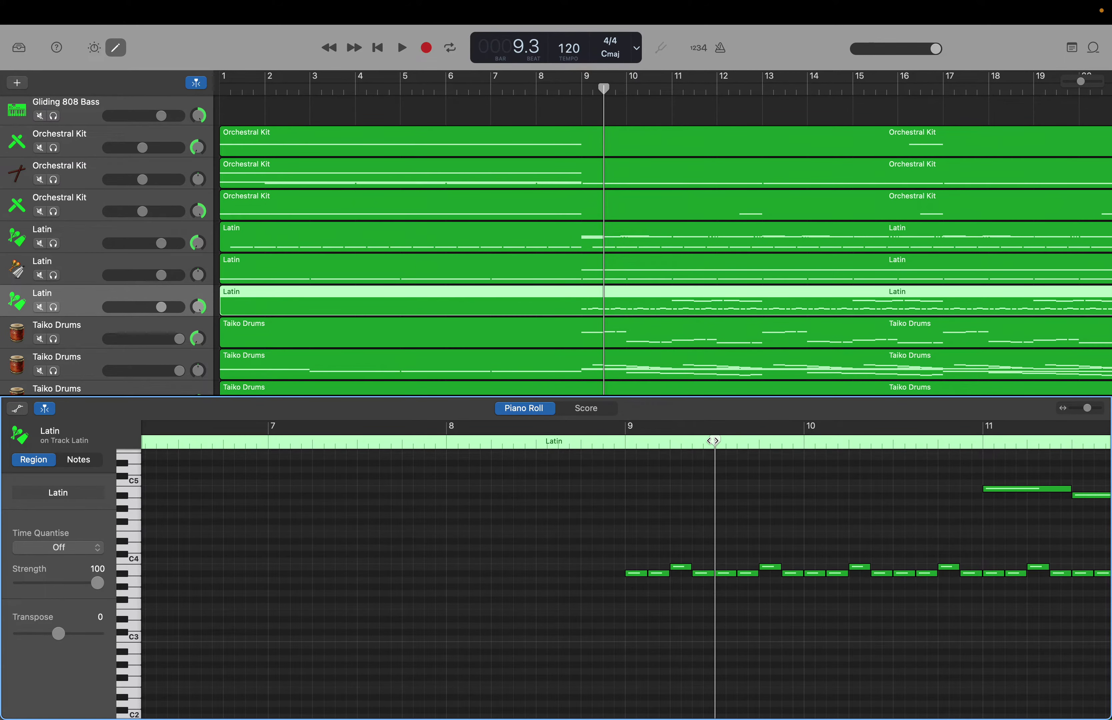
{"action": "key", "text": "super+t"}
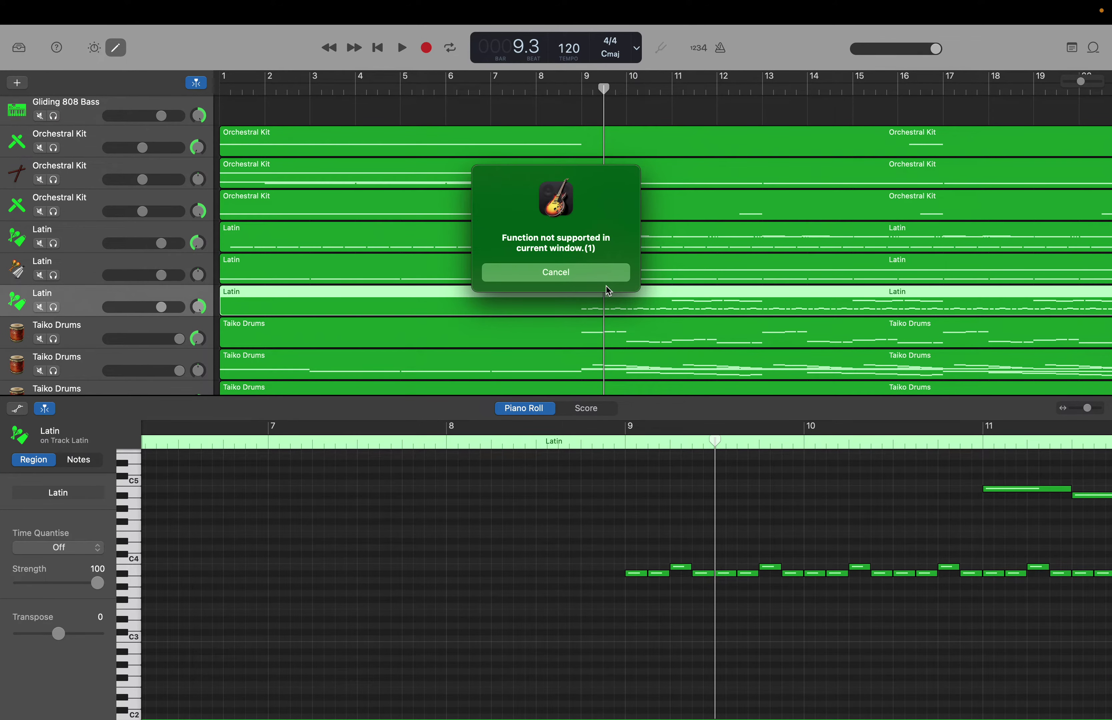
{"action": "left_click", "coordinate": [604, 276]}
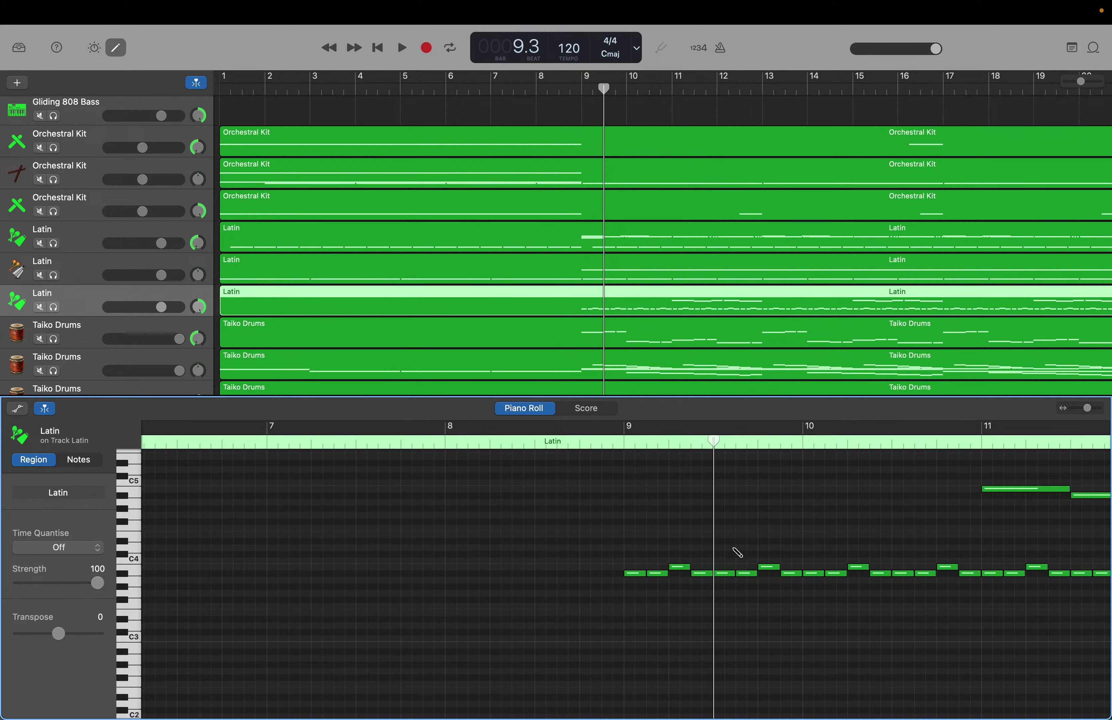
{"action": "key", "text": "q"}
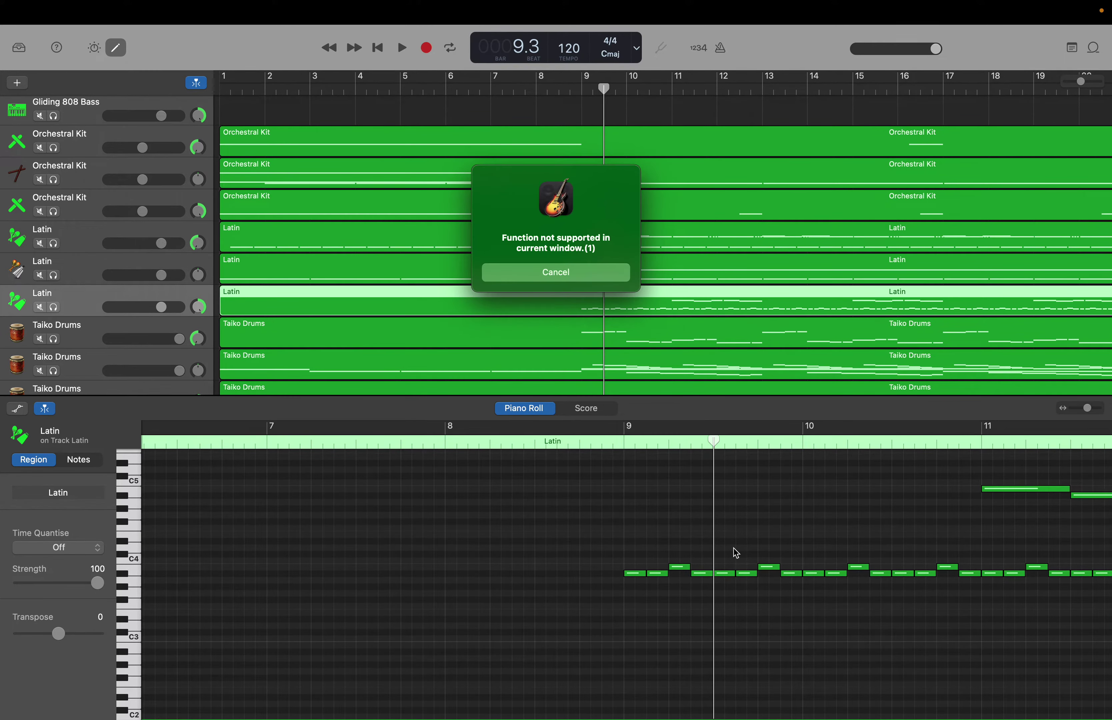
{"action": "left_click", "coordinate": [498, 265]}
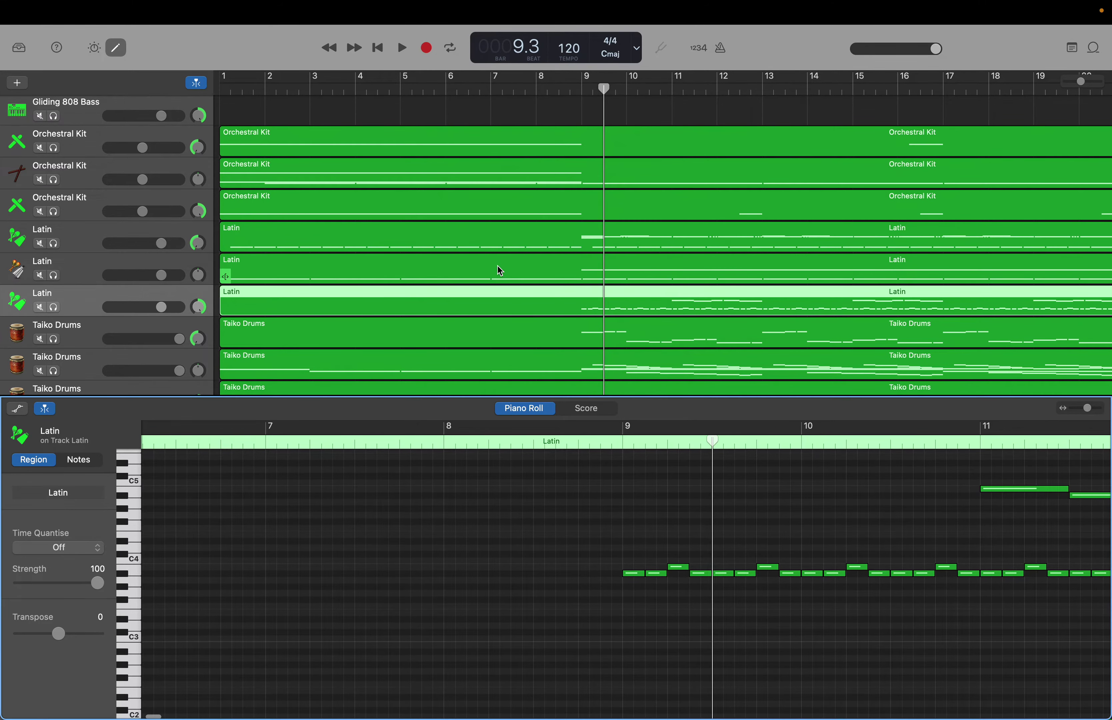
{"action": "left_click", "coordinate": [606, 248]}
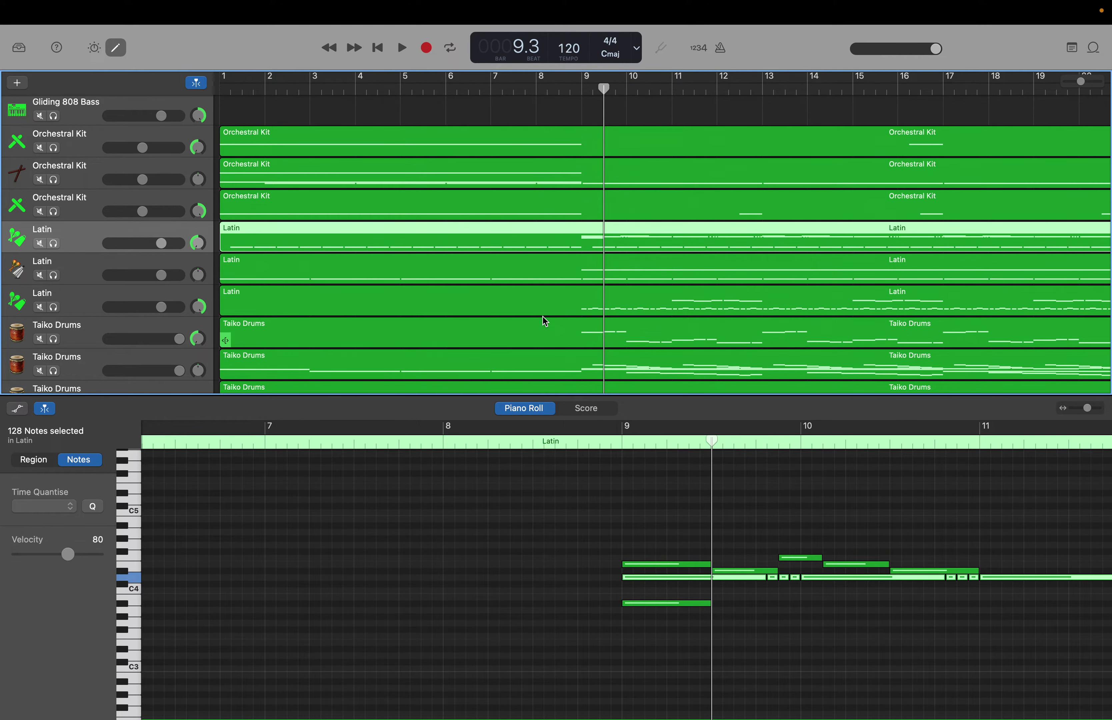
{"action": "left_click", "coordinate": [542, 307]}
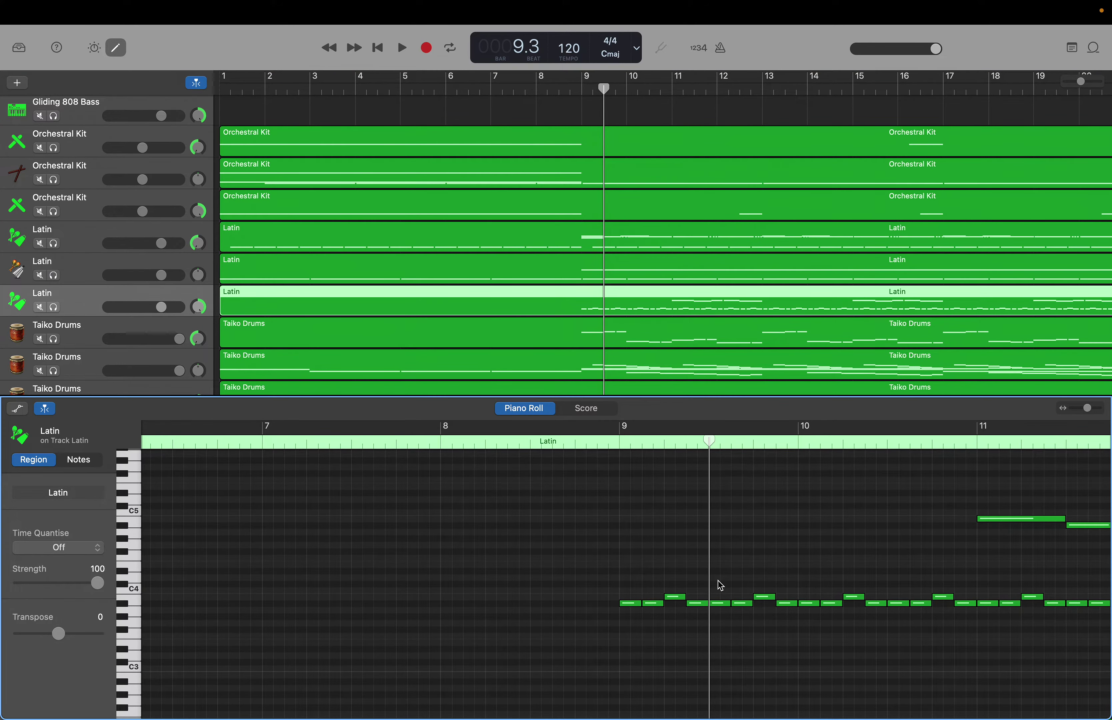
{"action": "key", "text": "q"}
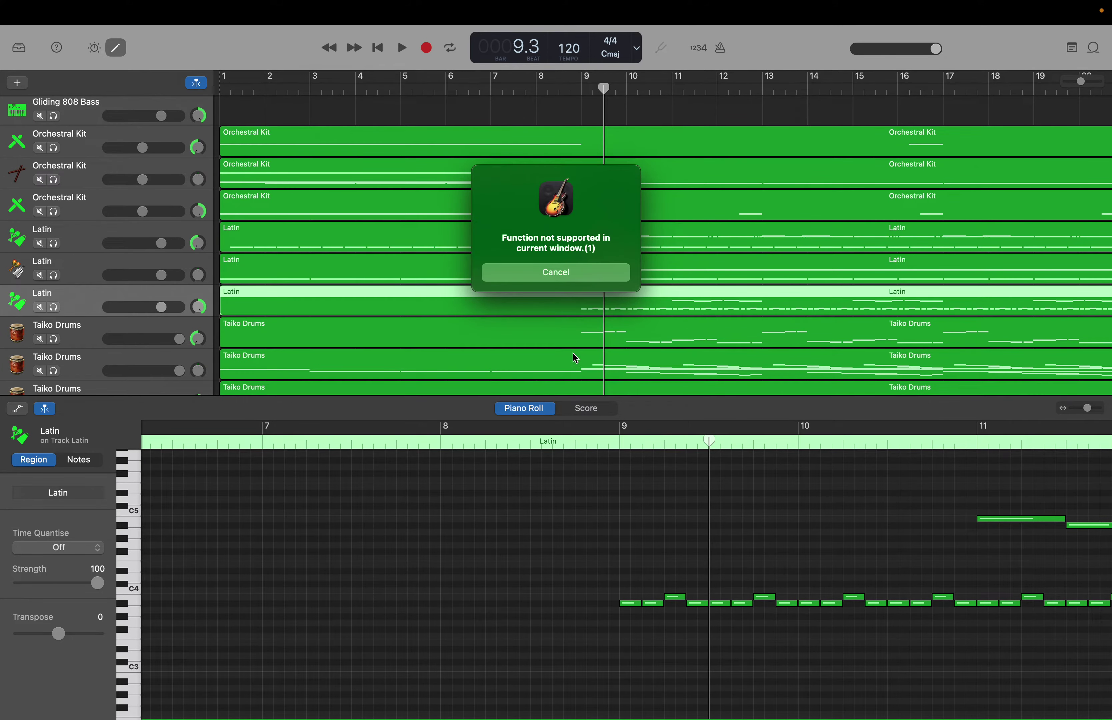
{"action": "left_click", "coordinate": [559, 279]}
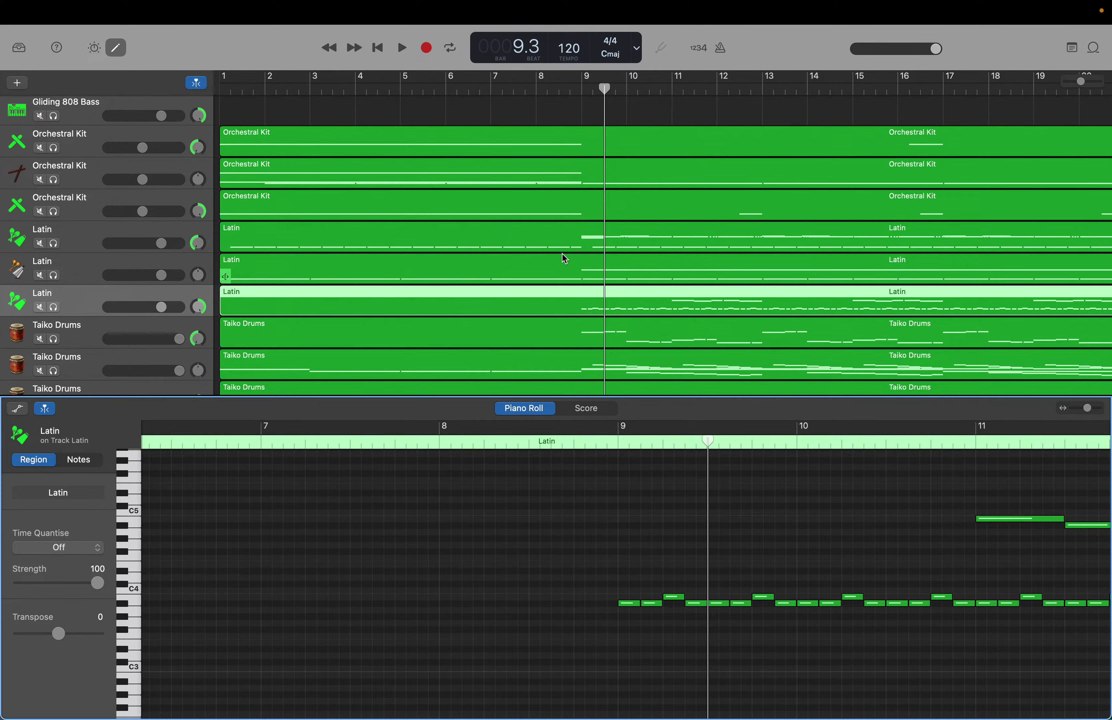
Copy the D4 pattern of the first Latin track and paste it into the third Latin track from bar 9, beat 3.
{"action": "left_click", "coordinate": [575, 243]}
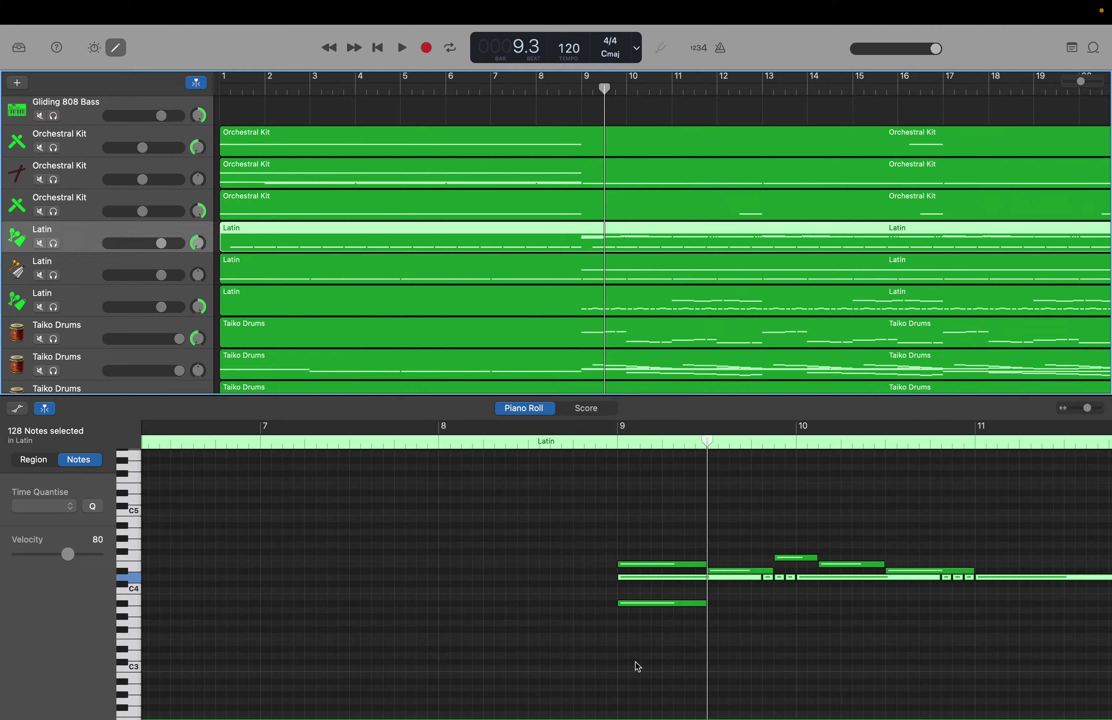
{"action": "left_click_drag", "start_coordinate": [604, 579], "coordinate": [828, 577]}
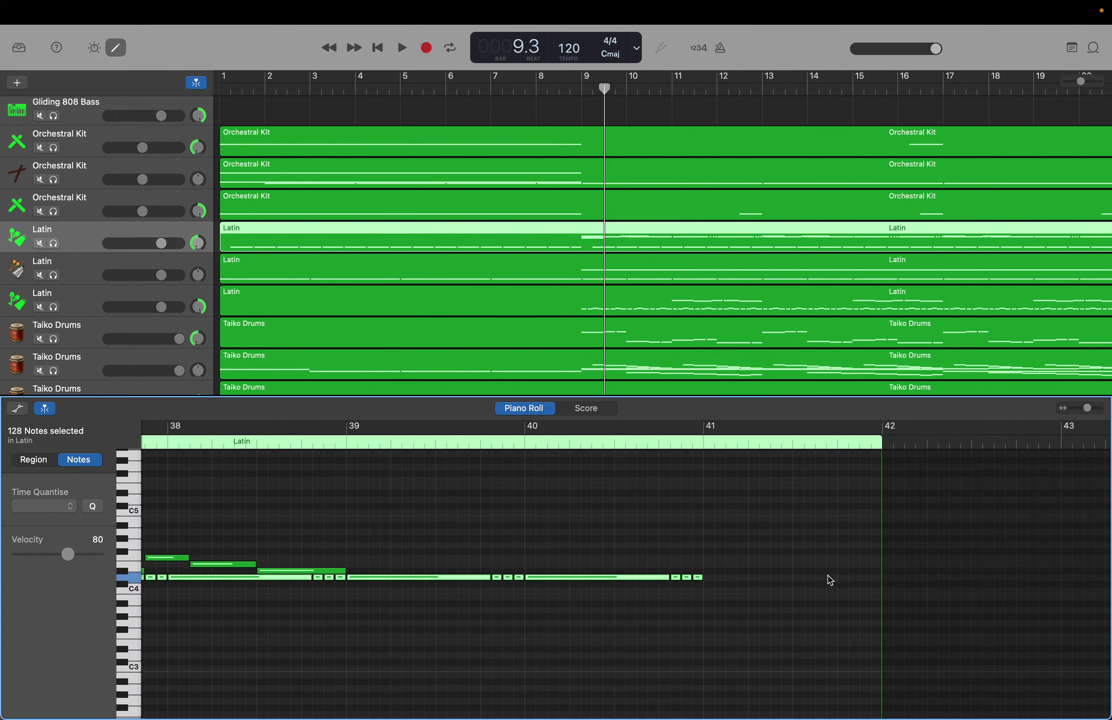
{"action": "left_click", "coordinate": [105, 299]}
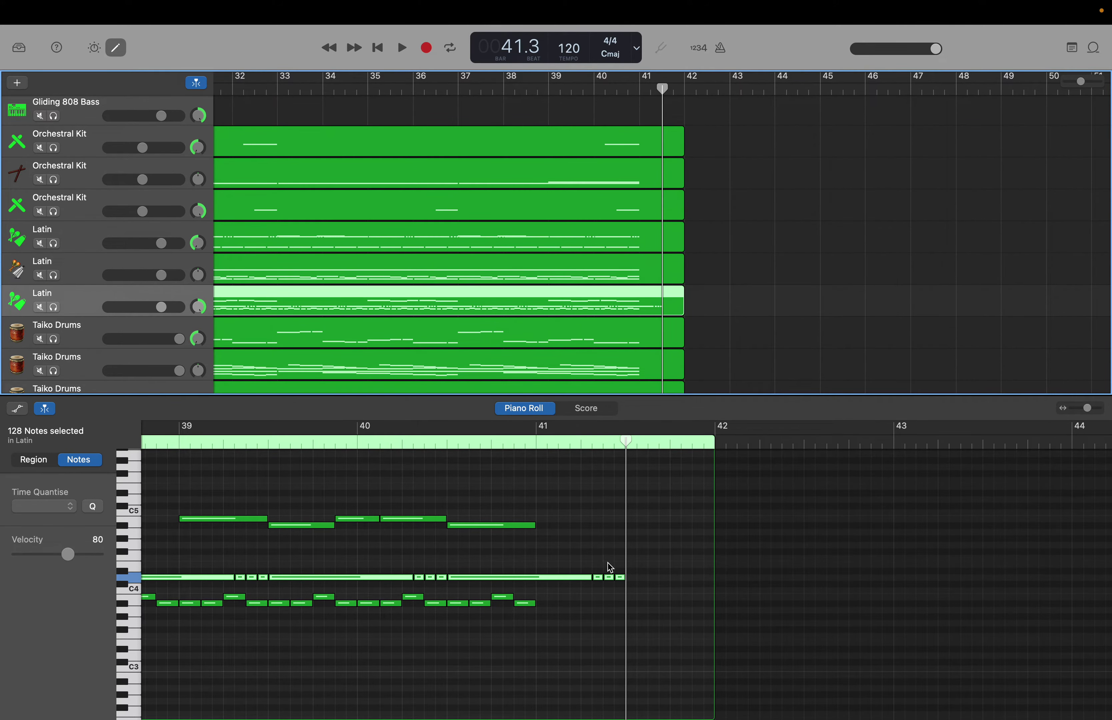
Add a D4 note behind the pasted pattern at bar 41, beat 3, and shorten it to end at bar 42.
{"action": "right_click", "coordinate": [633, 582]}
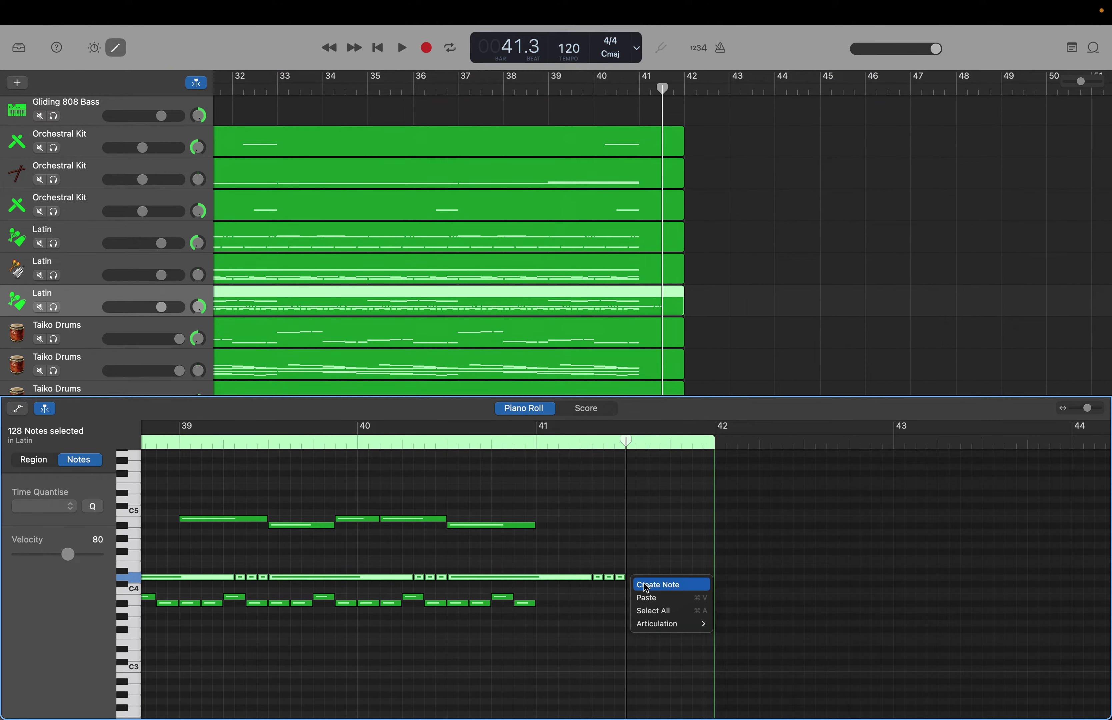
{"action": "left_click", "coordinate": [645, 584]}
{"action": "scroll", "coordinate": [692, 582], "scroll_direction": "left", "scroll_amount": 1}
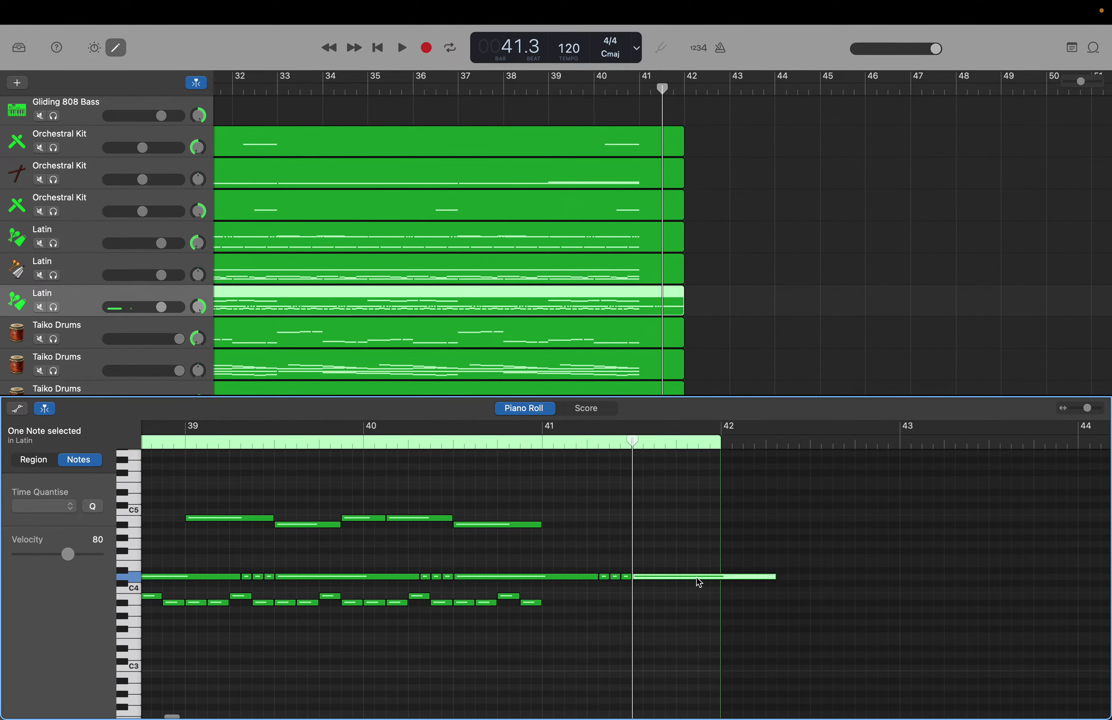
{"action": "scroll", "coordinate": [715, 581], "scroll_direction": "down", "scroll_amount": 1}
{"action": "left_click_drag", "start_coordinate": [771, 576], "coordinate": [721, 574]}
Examine how the D4 pattern of the third Latin track lines up with its other notes from bar 9 onward.
{"action": "scroll", "coordinate": [723, 579], "scroll_direction": "left", "scroll_amount": 10}
{"action": "scroll", "coordinate": [722, 579], "scroll_direction": "left", "scroll_amount": 10}
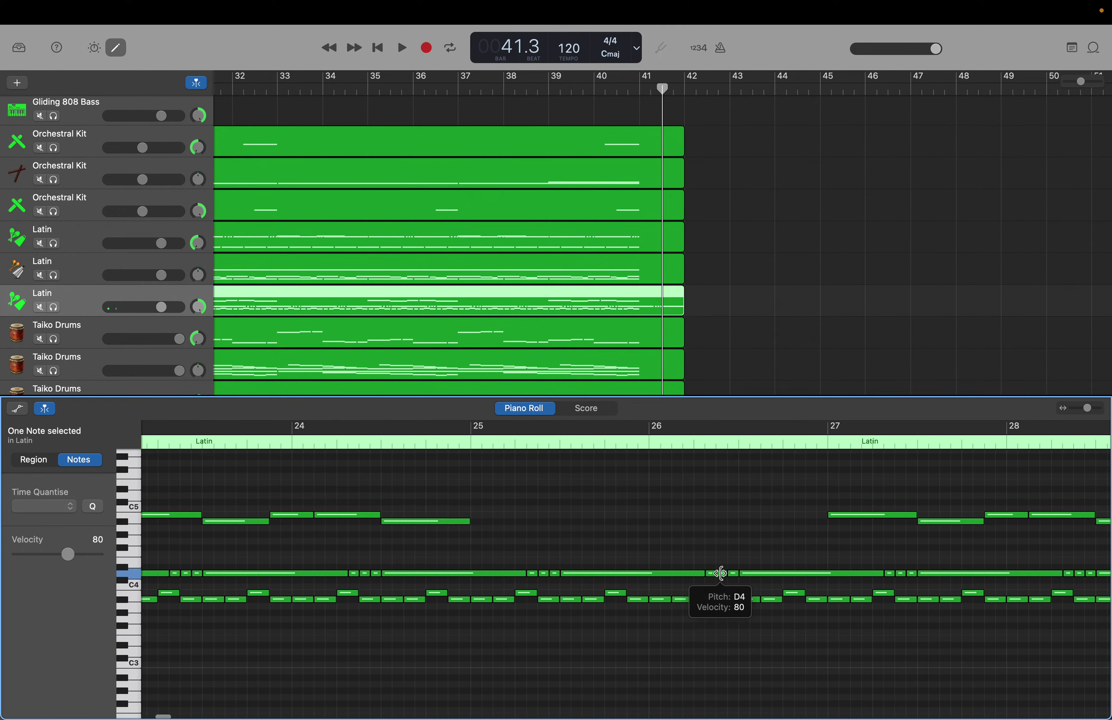
{"action": "scroll", "coordinate": [722, 578], "scroll_direction": "left", "scroll_amount": 4}
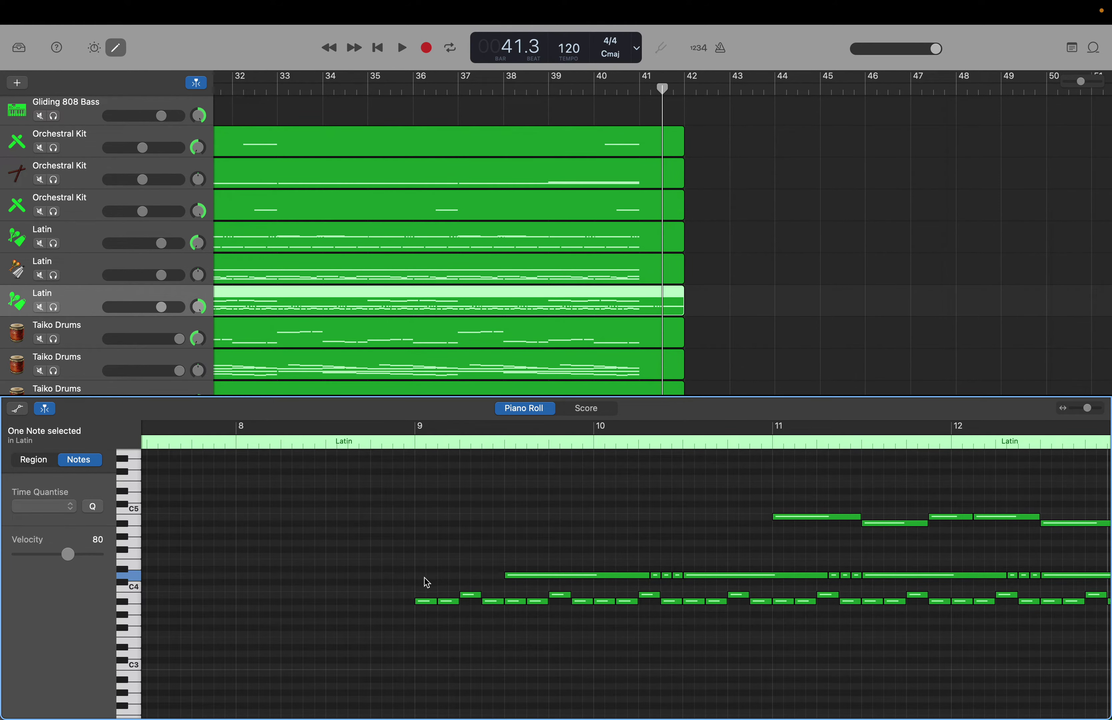
{"action": "scroll", "coordinate": [656, 561], "scroll_direction": "right", "scroll_amount": 15}
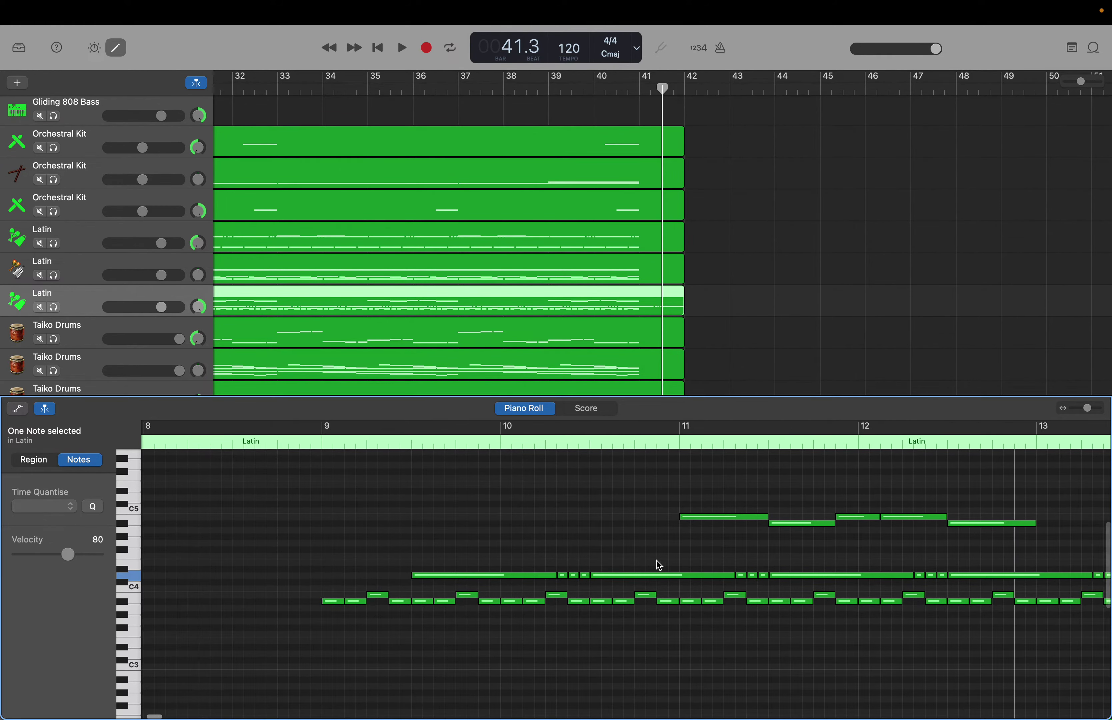
{"action": "scroll", "coordinate": [656, 559], "scroll_direction": "right", "scroll_amount": 10}
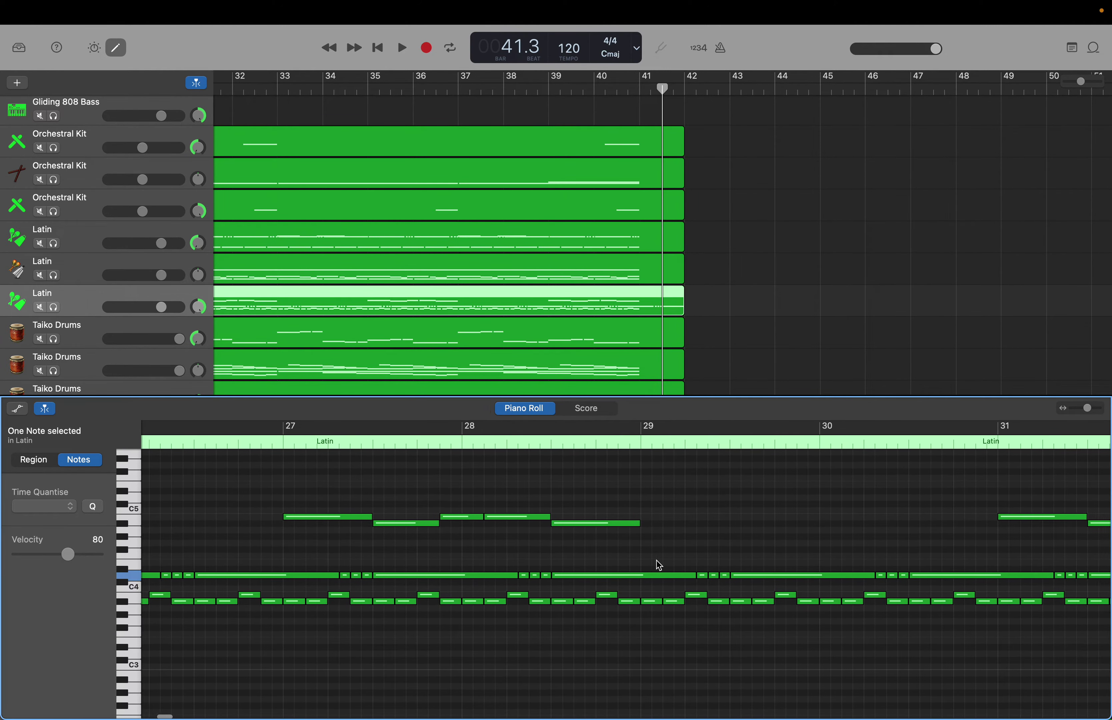
Copy the three short D4 notes before bar 10, beat 3 of the third Latin track so the copies end at bar 9, beat 3.
{"action": "scroll", "coordinate": [656, 559], "scroll_direction": "right", "scroll_amount": 4}
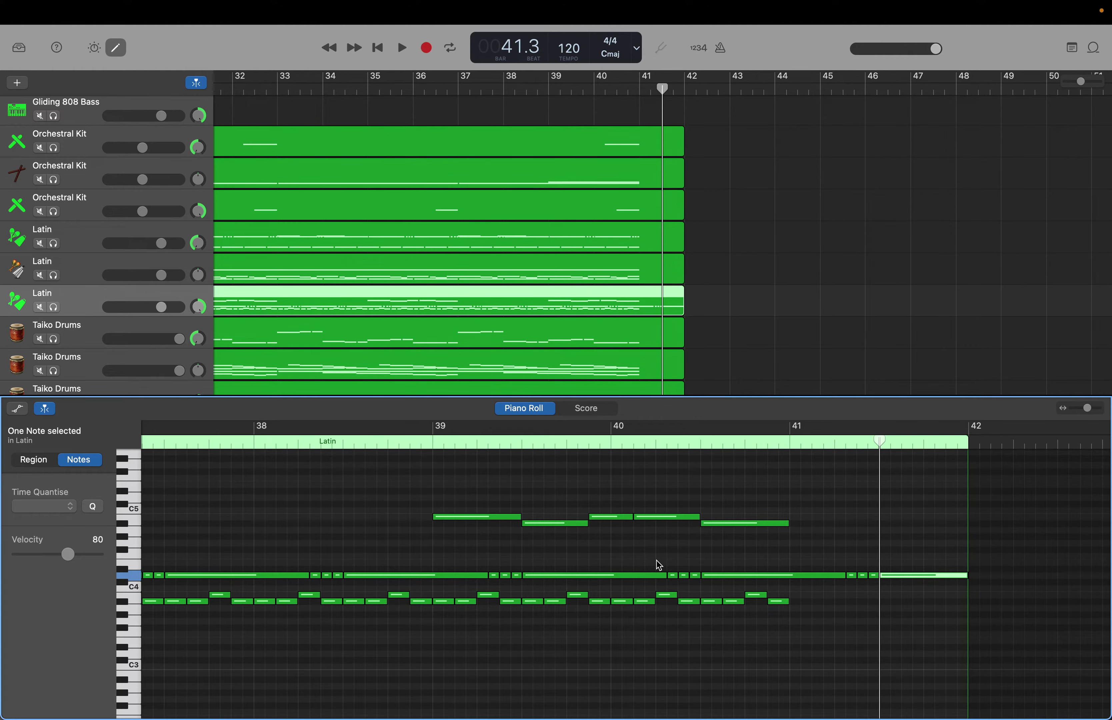
{"action": "scroll", "coordinate": [658, 565], "scroll_direction": "left", "scroll_amount": 20}
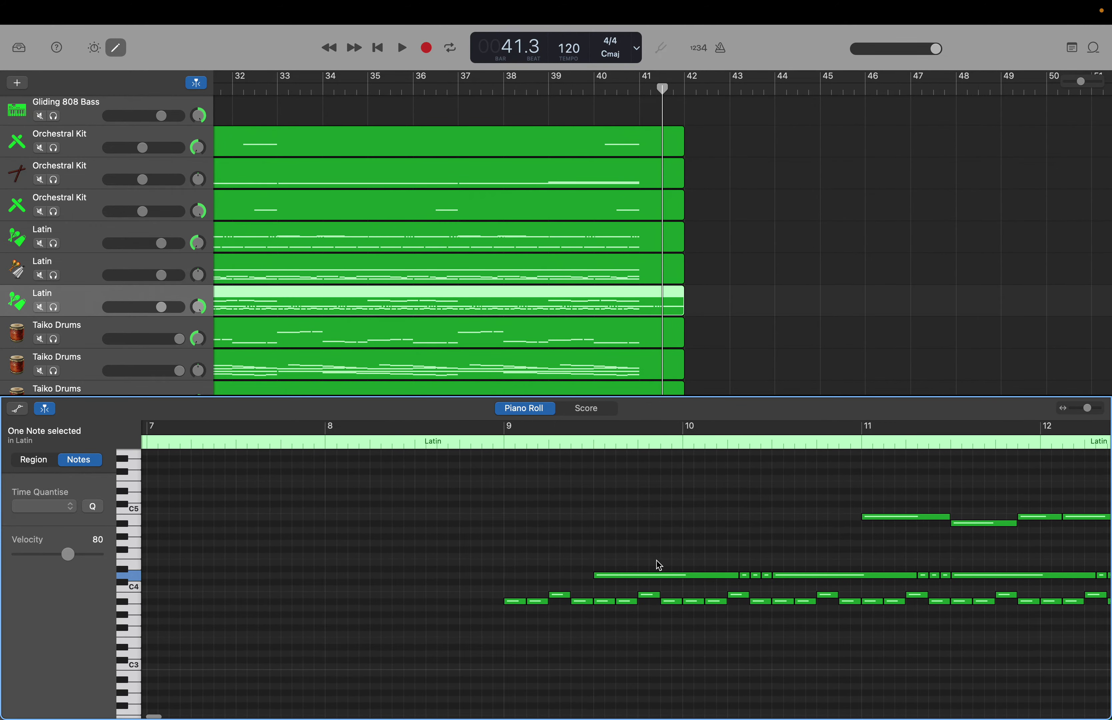
{"action": "scroll", "coordinate": [656, 565], "scroll_direction": "right", "scroll_amount": 5}
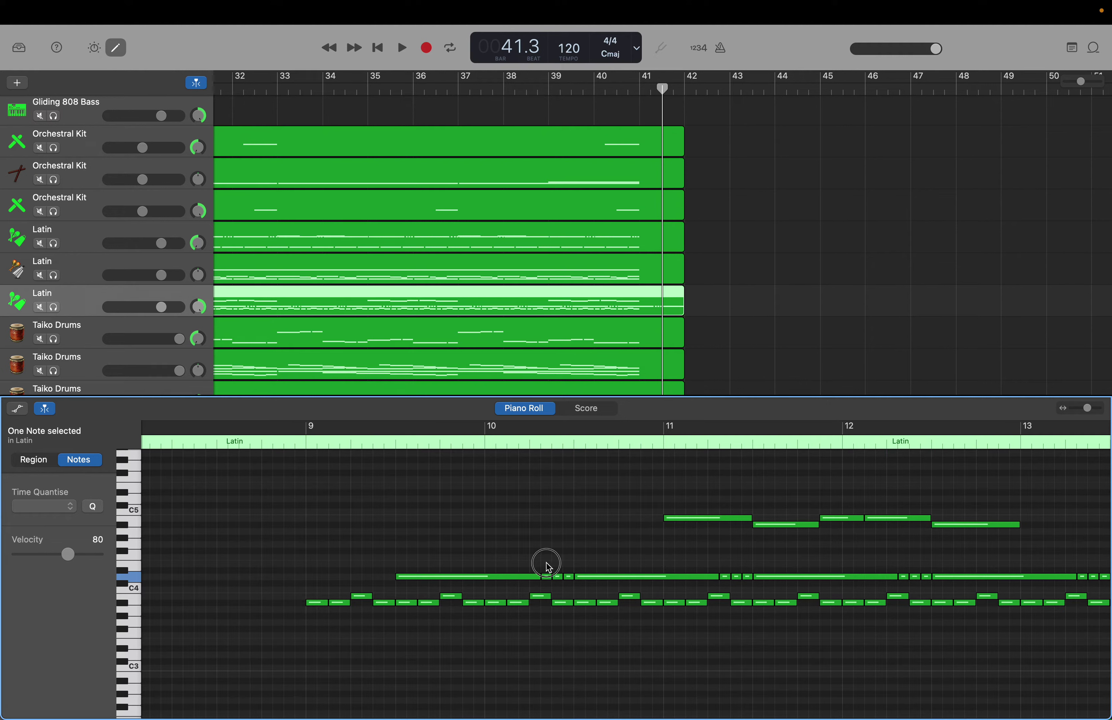
{"action": "left_click_drag", "start_coordinate": [545, 566], "coordinate": [570, 585]}
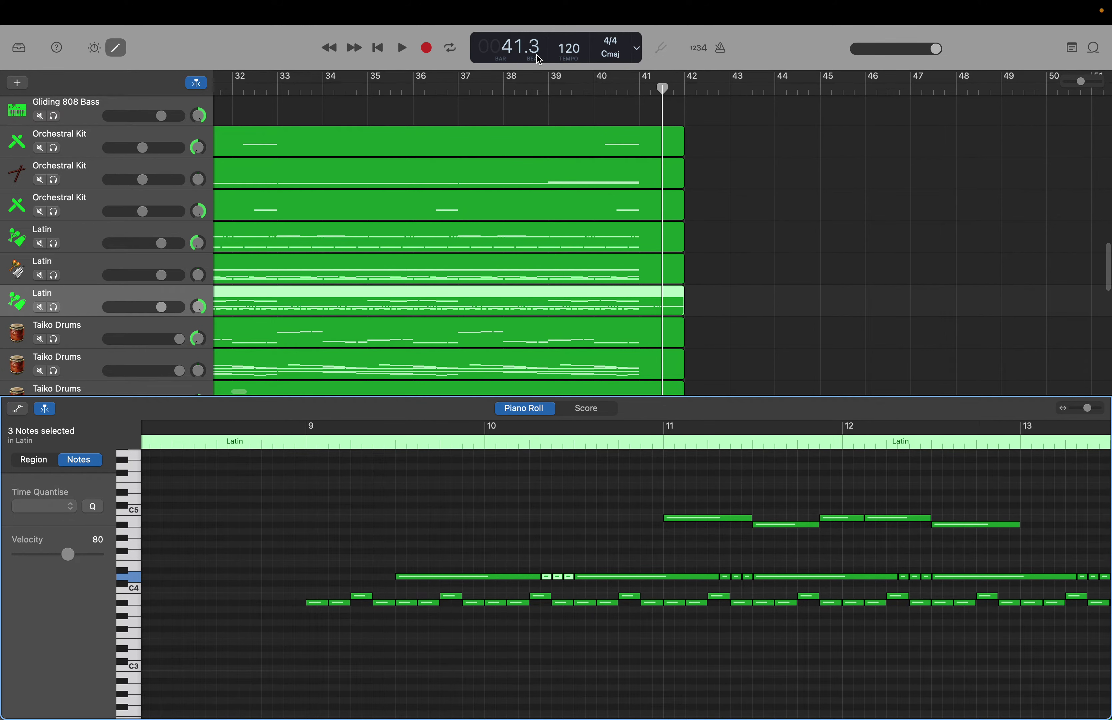
{"action": "left_click", "coordinate": [522, 49]}
{"action": "double_click", "coordinate": [522, 49]}
{"action": "type", "text": "9"}
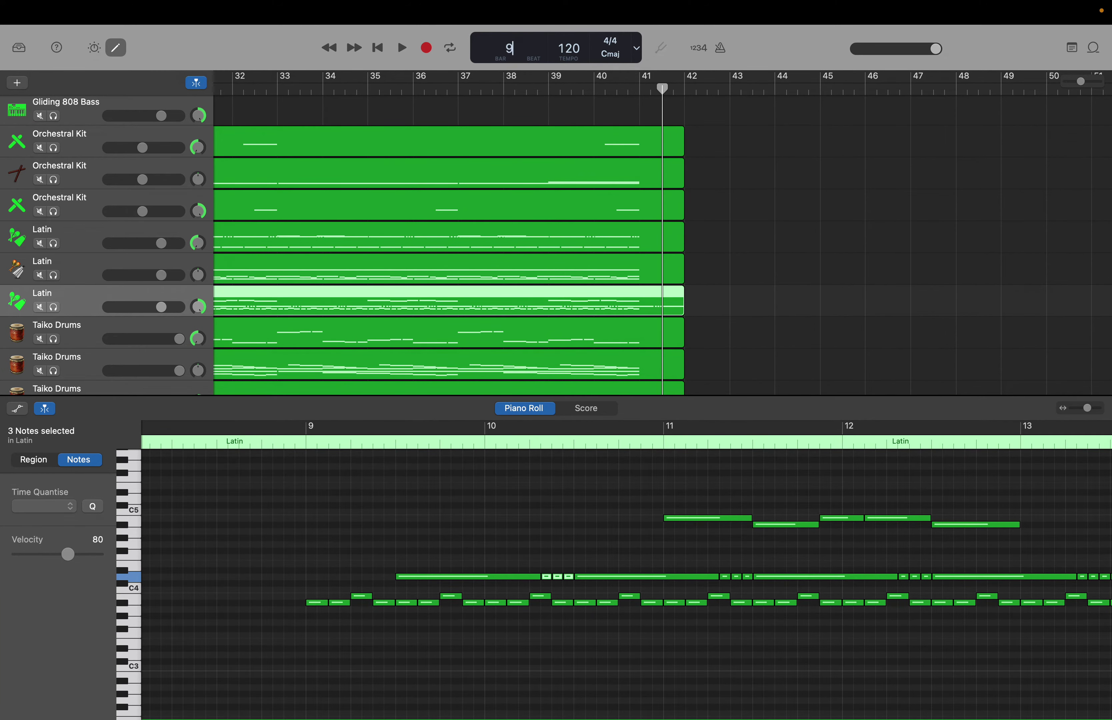
{"action": "key", "text": "Return"}
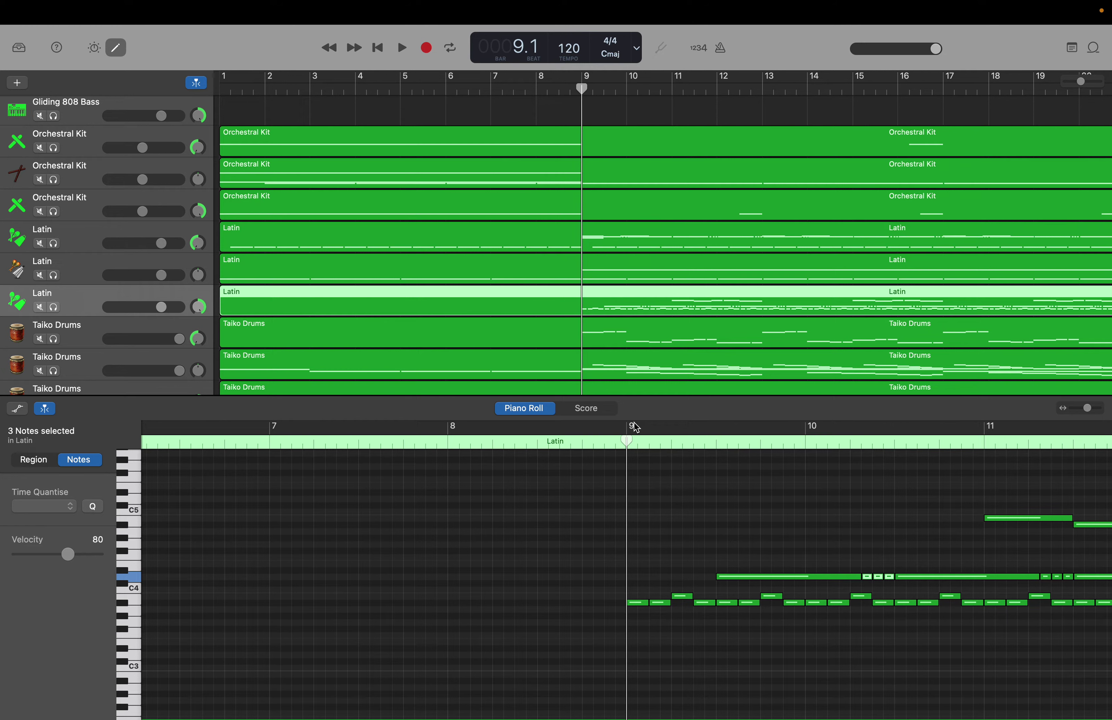
{"action": "left_click_drag", "start_coordinate": [627, 440], "coordinate": [680, 438]}
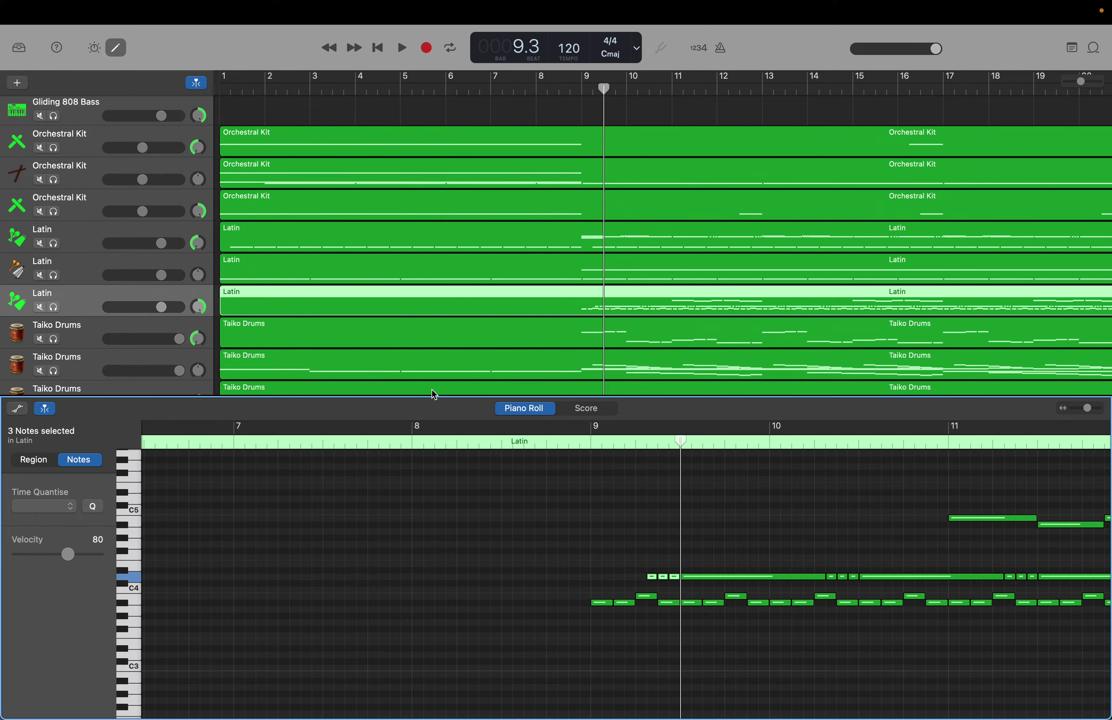
Open the second Latin track and audition its sounds from around C3 downward.
{"action": "left_click", "coordinate": [129, 268]}
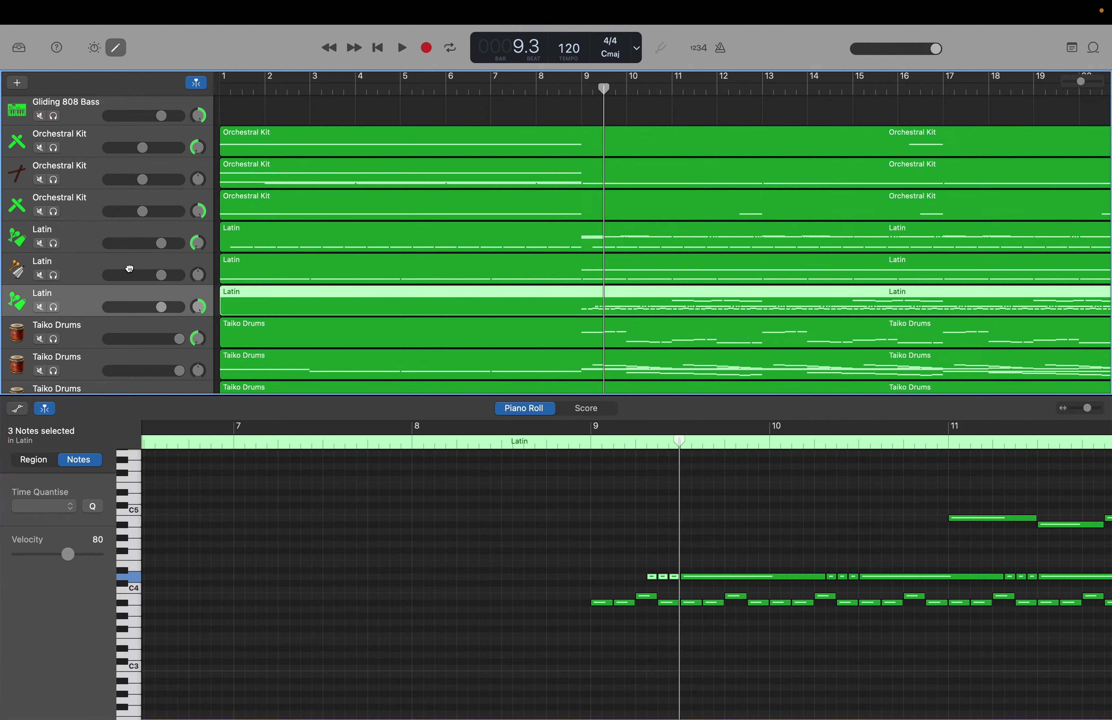
{"action": "left_click", "coordinate": [130, 268]}
{"action": "left_click_drag", "start_coordinate": [134, 645], "coordinate": [127, 684]}
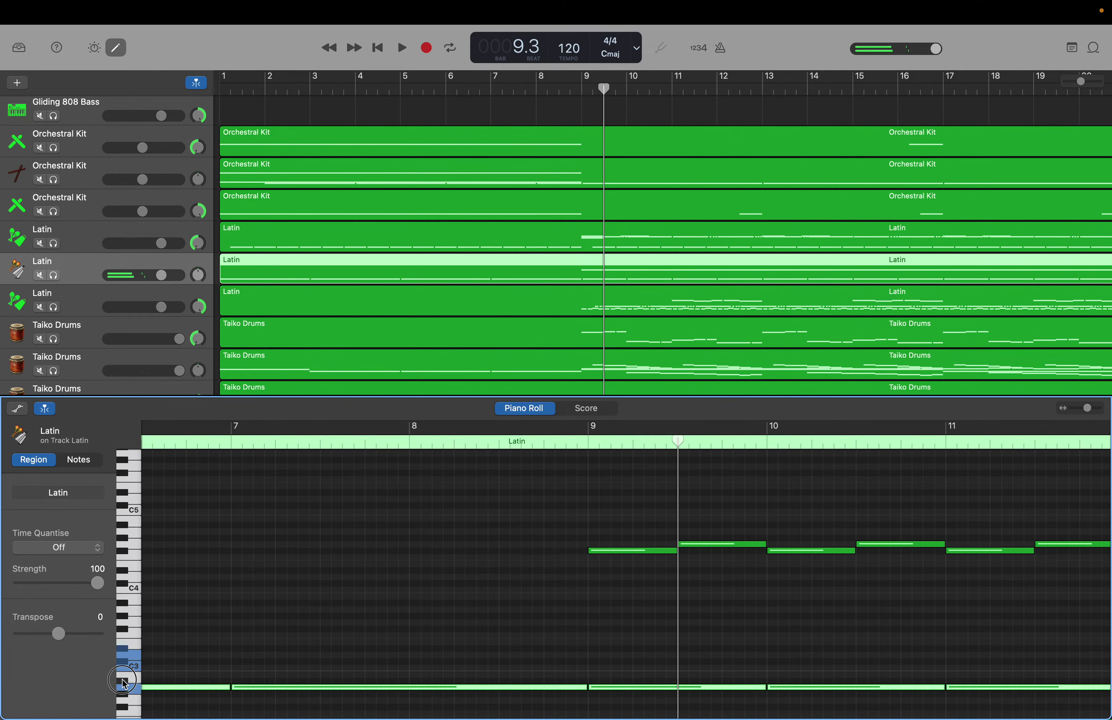
{"action": "left_click", "coordinate": [126, 684]}
{"action": "scroll", "coordinate": [125, 683], "scroll_direction": "down", "scroll_amount": 1}
{"action": "scroll", "coordinate": [125, 683], "scroll_direction": "down", "scroll_amount": 3}
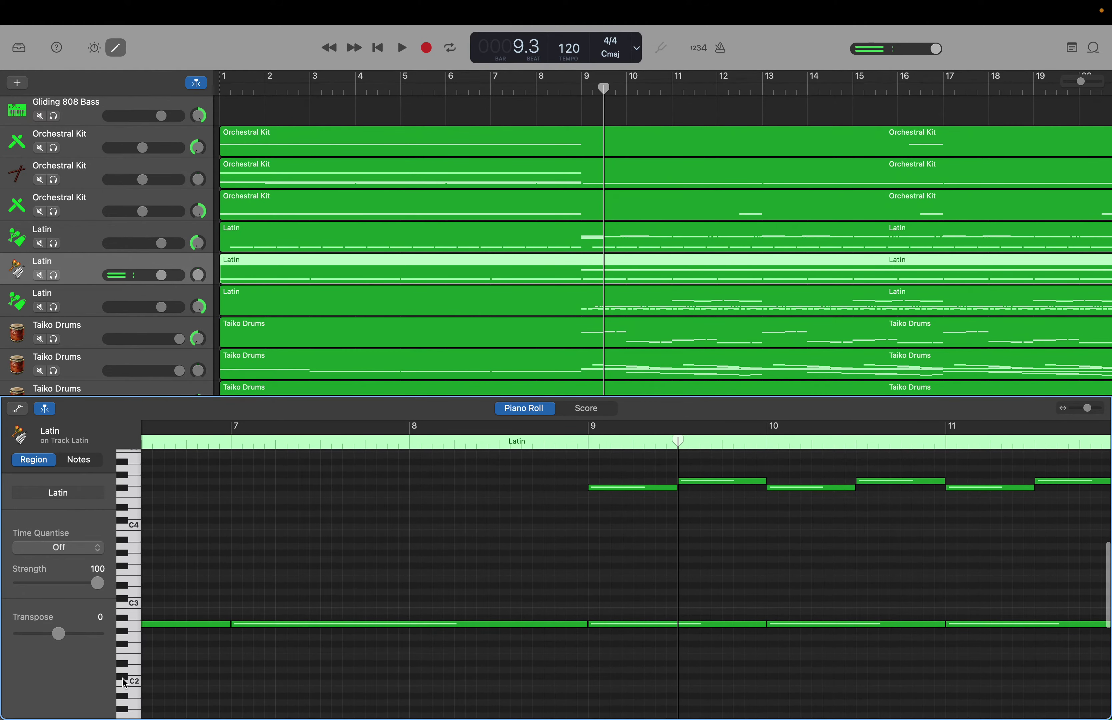
{"action": "left_click", "coordinate": [128, 635]}
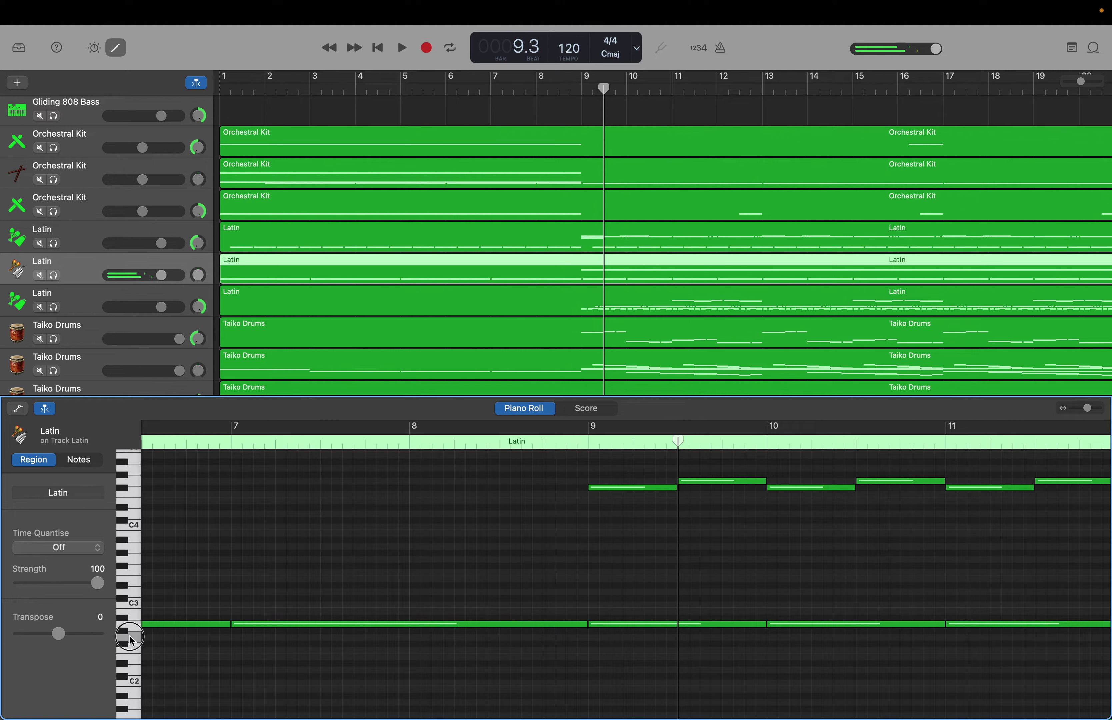
{"action": "left_click", "coordinate": [122, 634]}
{"action": "left_click", "coordinate": [122, 645]}
{"action": "left_click", "coordinate": [124, 656]}
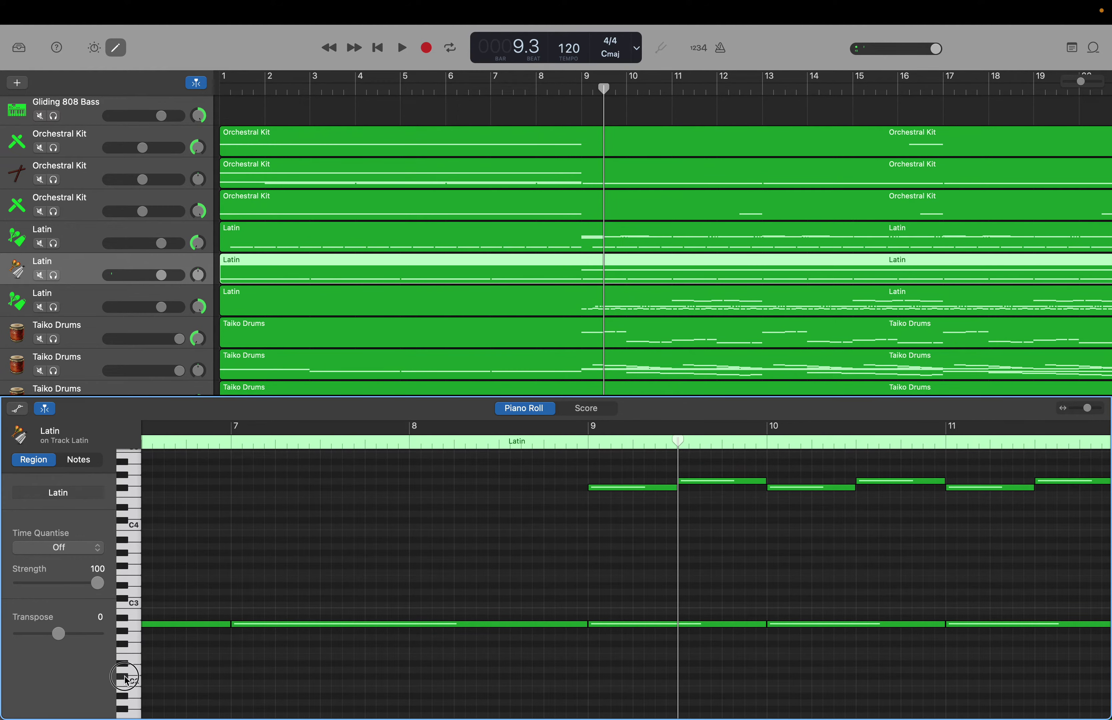
{"action": "left_click_drag", "start_coordinate": [124, 660], "coordinate": [130, 715]}
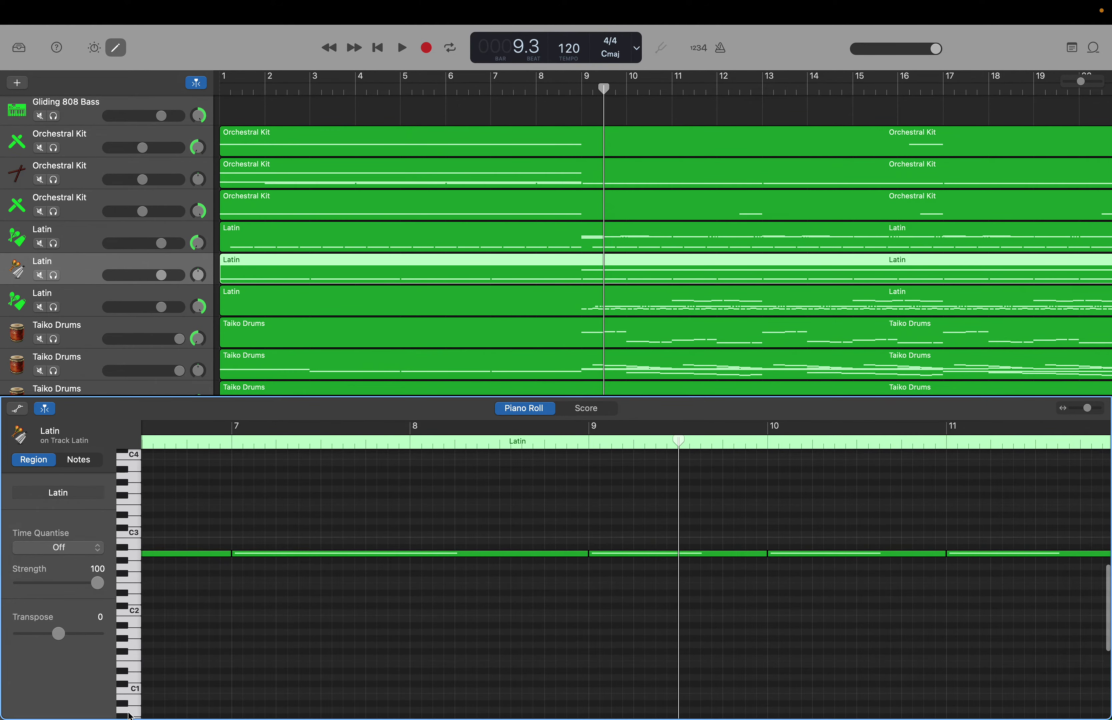
Audition the second Latin track's sound around D#1 repeatedly.
{"action": "left_click", "coordinate": [125, 679]}
{"action": "left_click", "coordinate": [123, 671]}
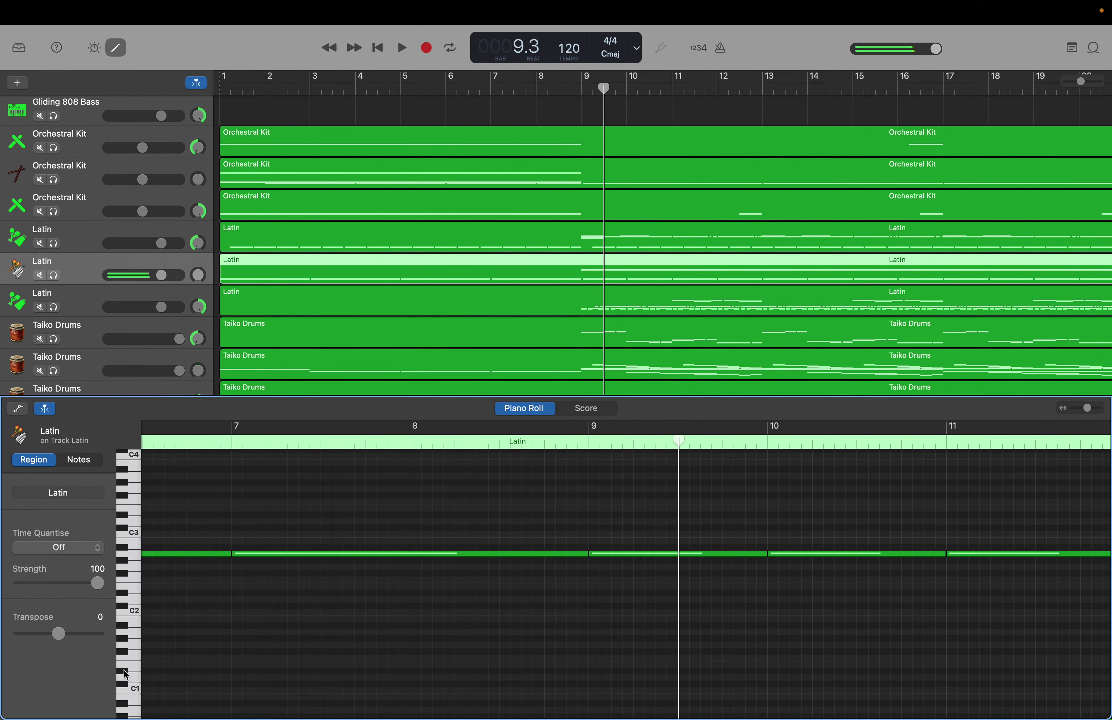
{"action": "left_click", "coordinate": [123, 671]}
{"action": "left_click", "coordinate": [123, 671]}
{"action": "left_click", "coordinate": [123, 671]}
{"action": "left_click", "coordinate": [132, 676]}
{"action": "left_click", "coordinate": [128, 674]}
{"action": "left_click", "coordinate": [129, 674]}
{"action": "left_click", "coordinate": [129, 674]}
{"action": "left_click", "coordinate": [129, 673]}
{"action": "left_click", "coordinate": [128, 673]}
{"action": "left_click", "coordinate": [129, 673]}
{"action": "left_click", "coordinate": [129, 674]}
{"action": "left_click", "coordinate": [128, 673]}
{"action": "left_click", "coordinate": [129, 674]}
{"action": "left_click", "coordinate": [128, 673]}
{"action": "left_click", "coordinate": [129, 673]}
{"action": "left_click", "coordinate": [129, 674]}
{"action": "left_click", "coordinate": [129, 674]}
{"action": "left_click", "coordinate": [128, 674]}
{"action": "left_click", "coordinate": [129, 674]}
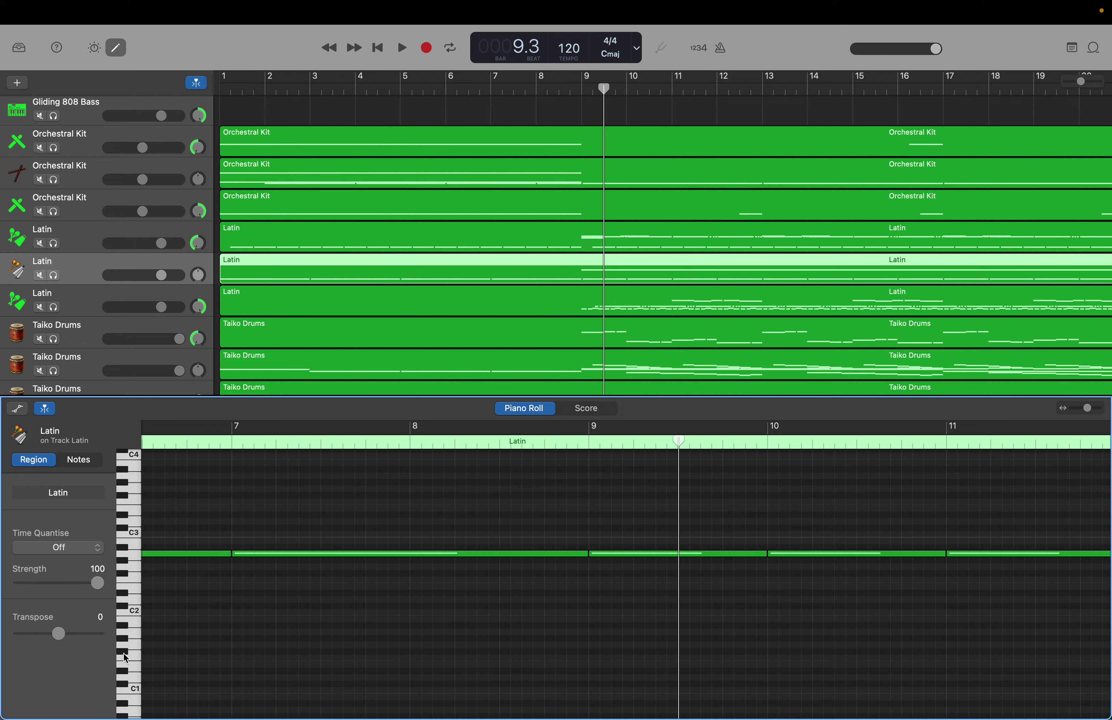
Compare the second Latin track's low sounds around C1 to E1 with its existing A2 note at bar 9.
{"action": "left_click", "coordinate": [110, 660]}
{"action": "left_click", "coordinate": [124, 675]}
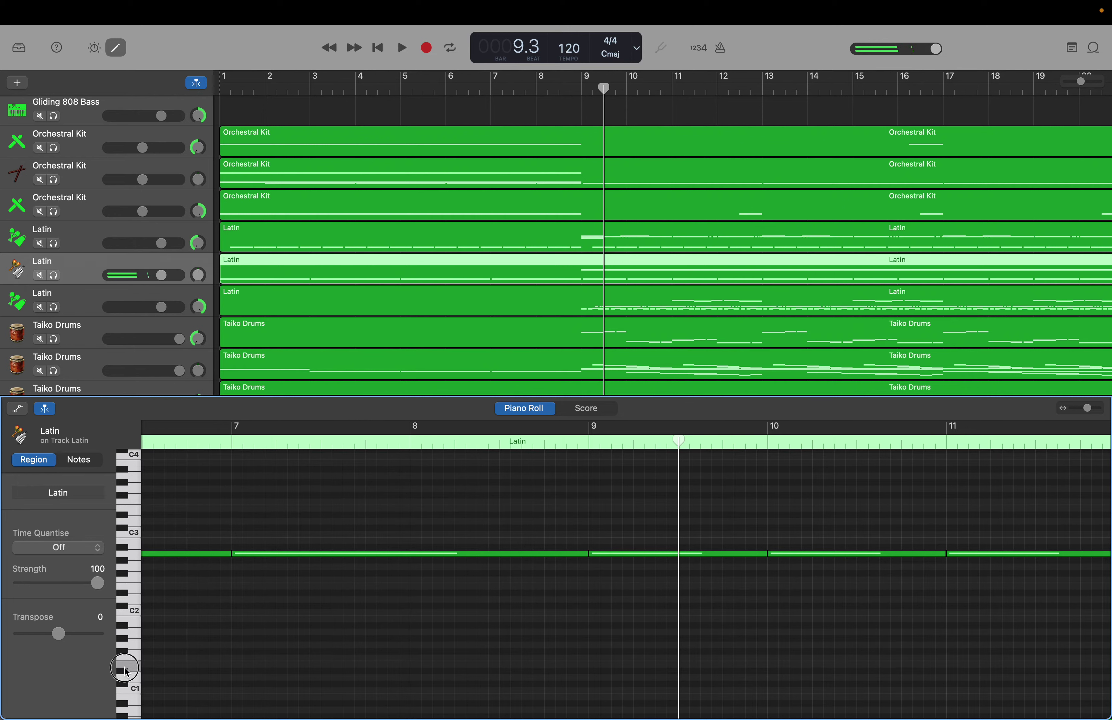
{"action": "left_click", "coordinate": [126, 676]}
{"action": "left_click", "coordinate": [128, 677]}
{"action": "left_click", "coordinate": [129, 676]}
{"action": "left_click", "coordinate": [128, 668]}
{"action": "left_click", "coordinate": [127, 673]}
{"action": "left_click", "coordinate": [126, 682]}
{"action": "left_click", "coordinate": [125, 689]}
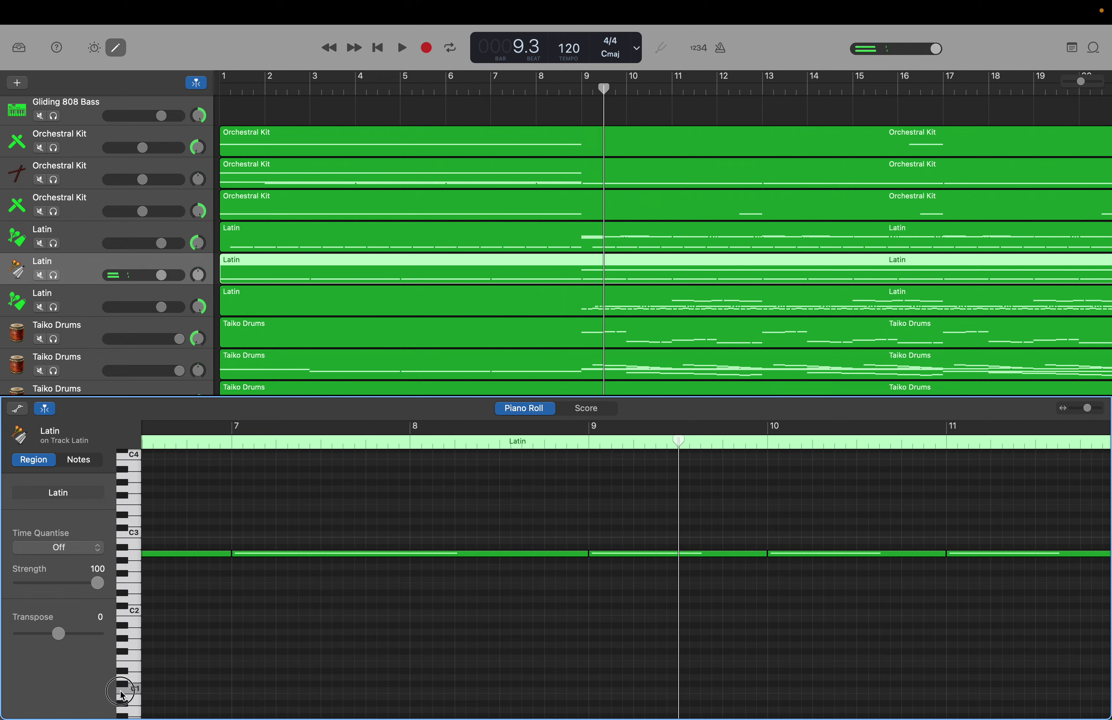
{"action": "left_click", "coordinate": [127, 696]}
{"action": "left_click", "coordinate": [135, 666]}
{"action": "mouse_move", "coordinate": [135, 670]}
{"action": "left_mouse_down"}
{"action": "mouse_move", "coordinate": [125, 657]}
{"action": "mouse_move", "coordinate": [125, 569]}
{"action": "mouse_move", "coordinate": [125, 687]}
{"action": "mouse_move", "coordinate": [126, 674]}
{"action": "left_mouse_up"}
{"action": "left_click", "coordinate": [701, 555]}
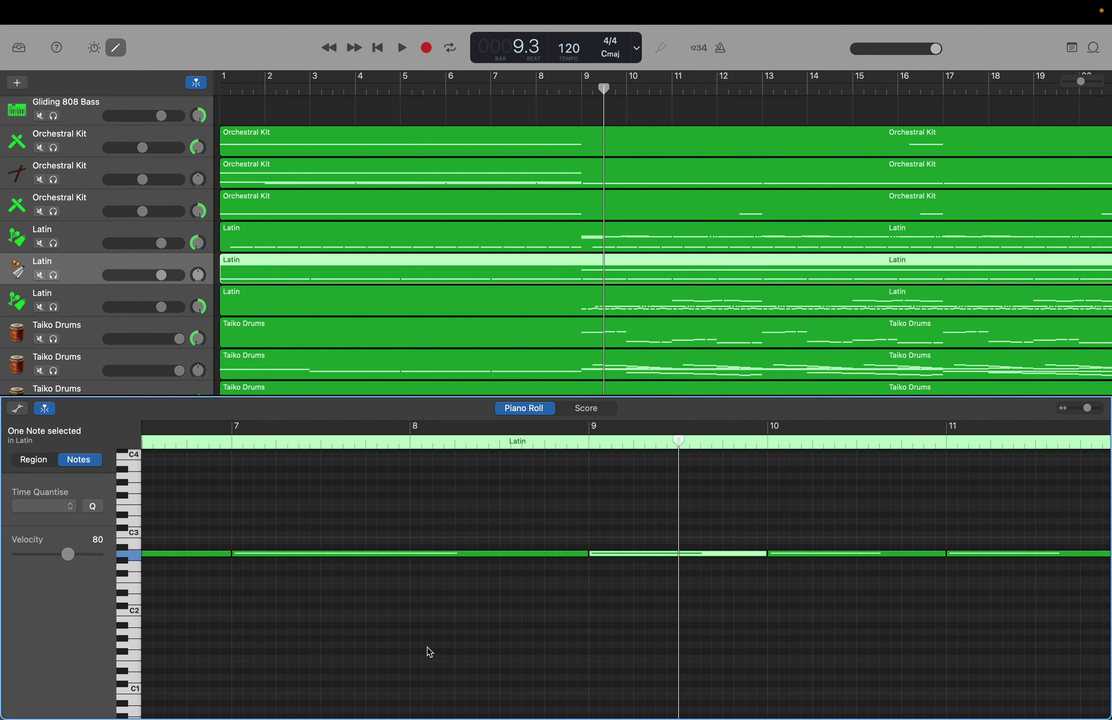
Add a one-bar D#1 note to the second Latin track at bar 9, beat 3.
{"action": "left_click", "coordinate": [125, 676]}
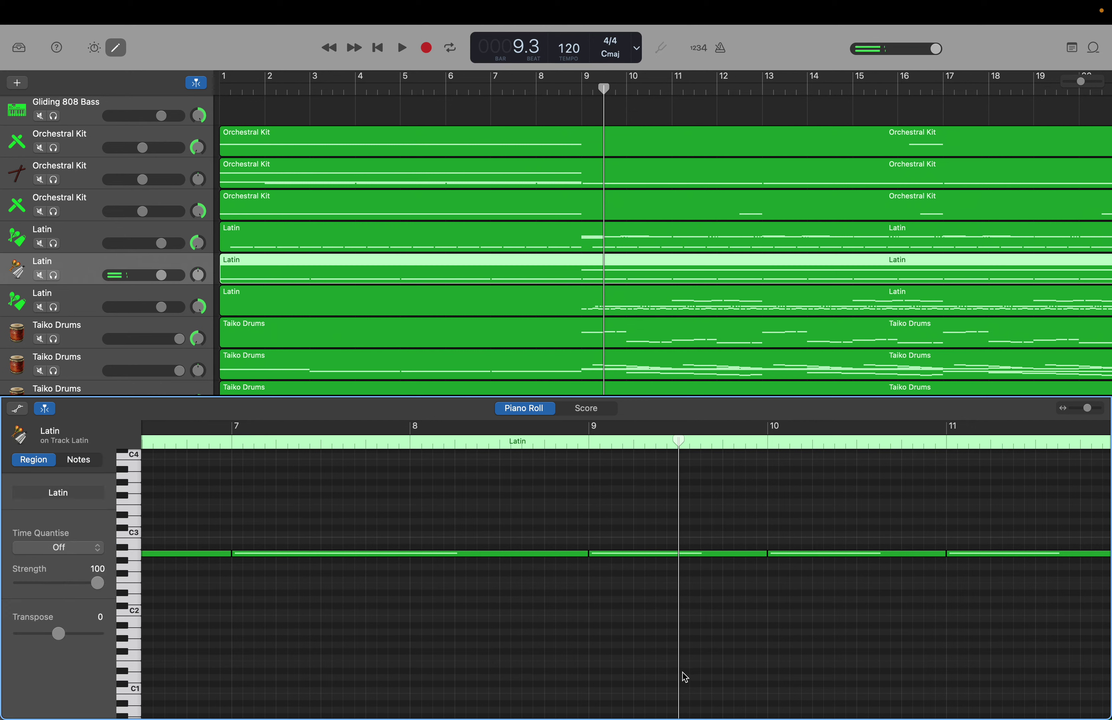
{"action": "right_click", "coordinate": [682, 674]}
{"action": "left_click", "coordinate": [692, 676]}
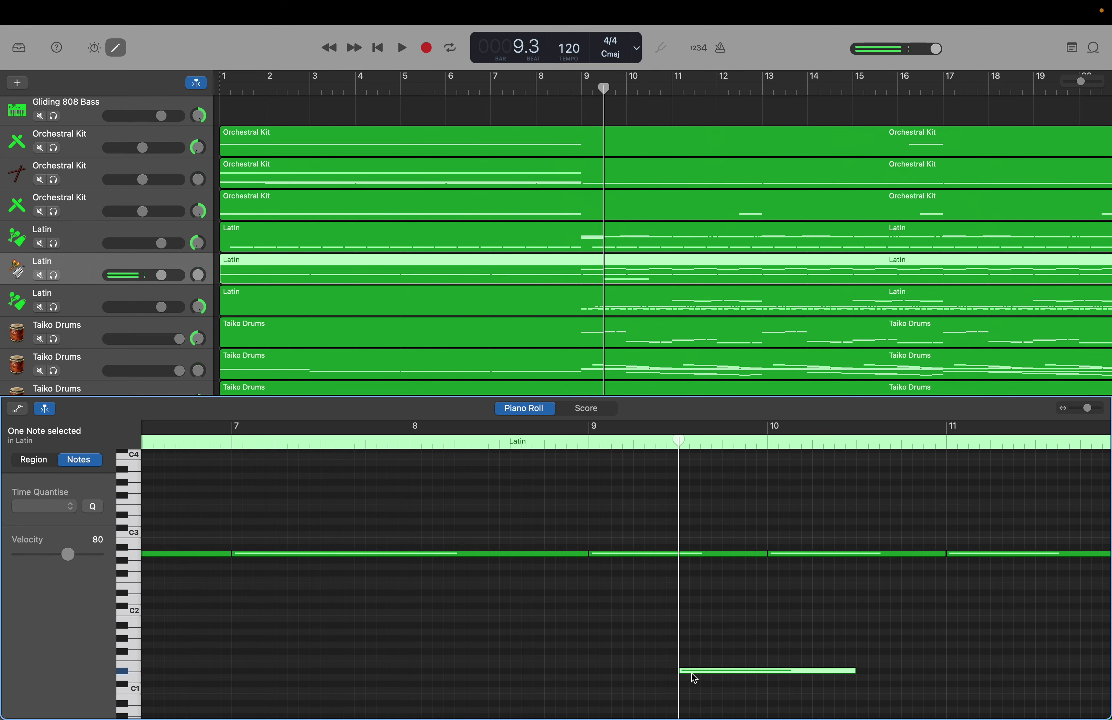
{"action": "left_click_drag", "start_coordinate": [728, 608], "coordinate": [728, 702]}
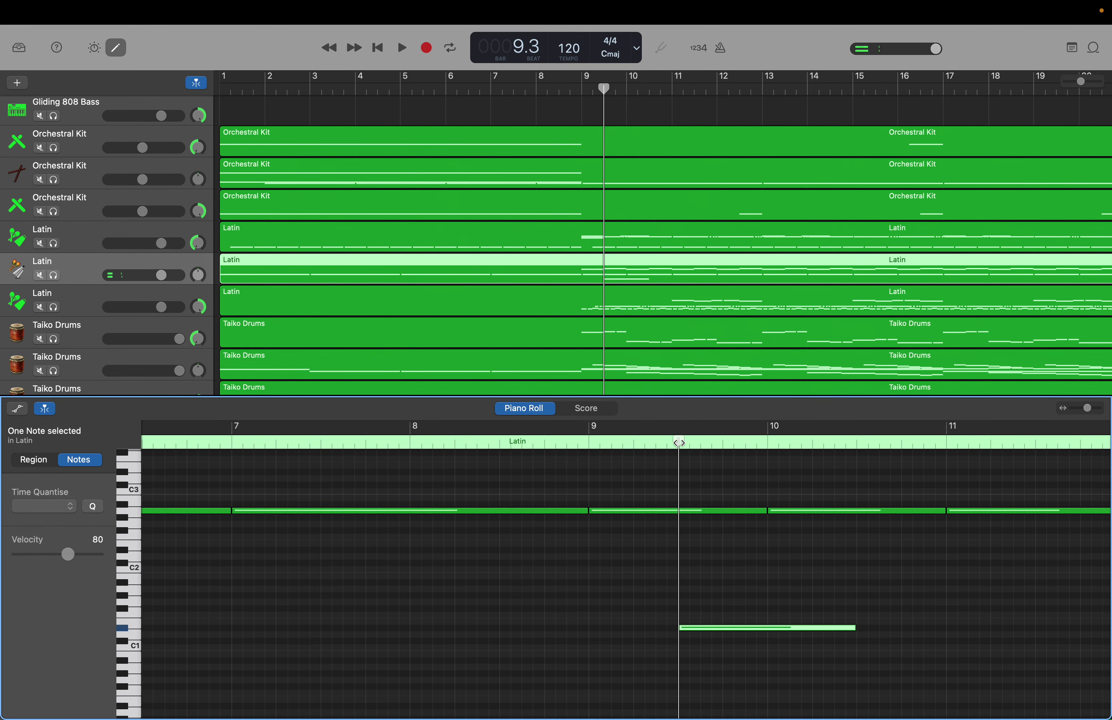
Repeat the D#1 note every bar from bar 10, beat 3 to bar 40, beat 3, and shorten the last copy to end at bar 41.
{"action": "left_click_drag", "start_coordinate": [679, 441], "coordinate": [856, 441]}
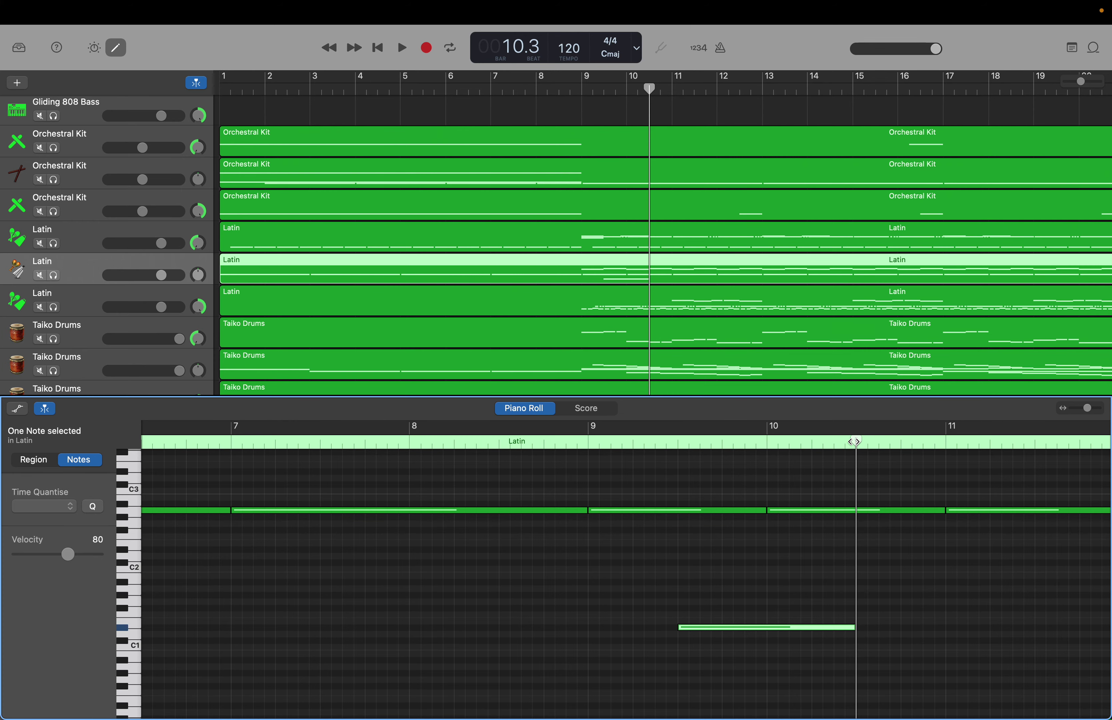
{"action": "key", "text": "period"}
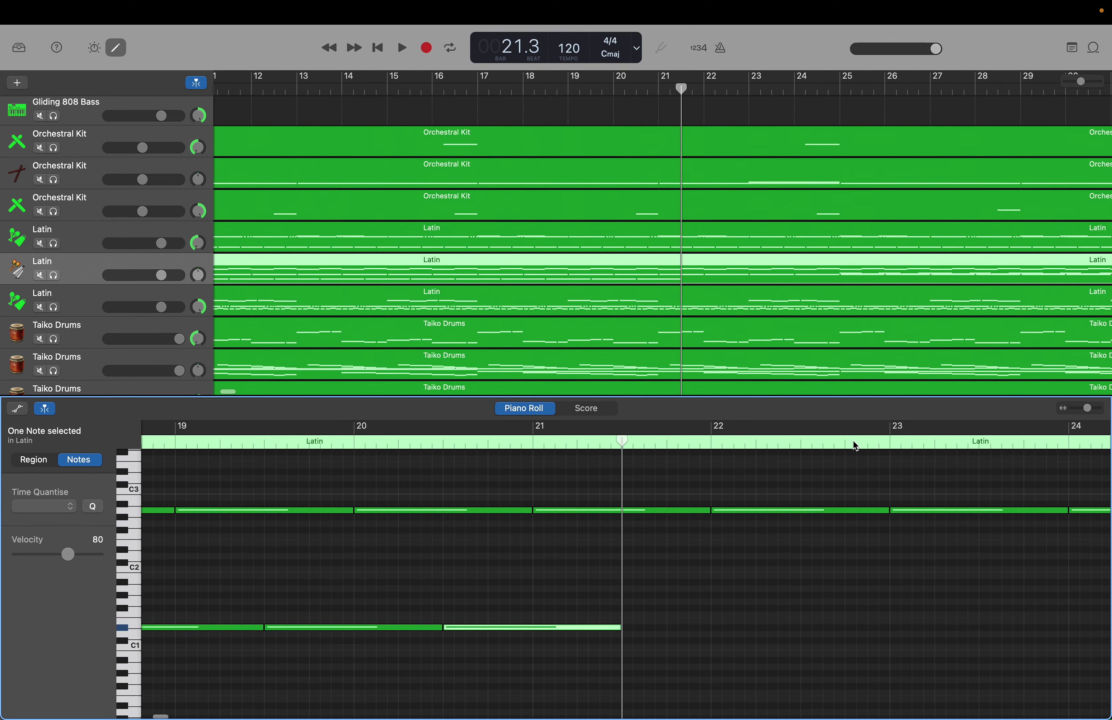
{"action": "key", "text": "period"}
{"action": "key", "text": "period"}
{"action": "key", "text": "period"}
{"action": "key", "text": "period"}
{"action": "key", "text": "period"}
{"action": "key", "text": "period"}
{"action": "key", "text": "period"}
{"action": "key", "text": "period"}
{"action": "key", "text": "period"}
{"action": "key", "text": "period"}
{"action": "key", "text": "period"}
{"action": "key", "text": "period"}
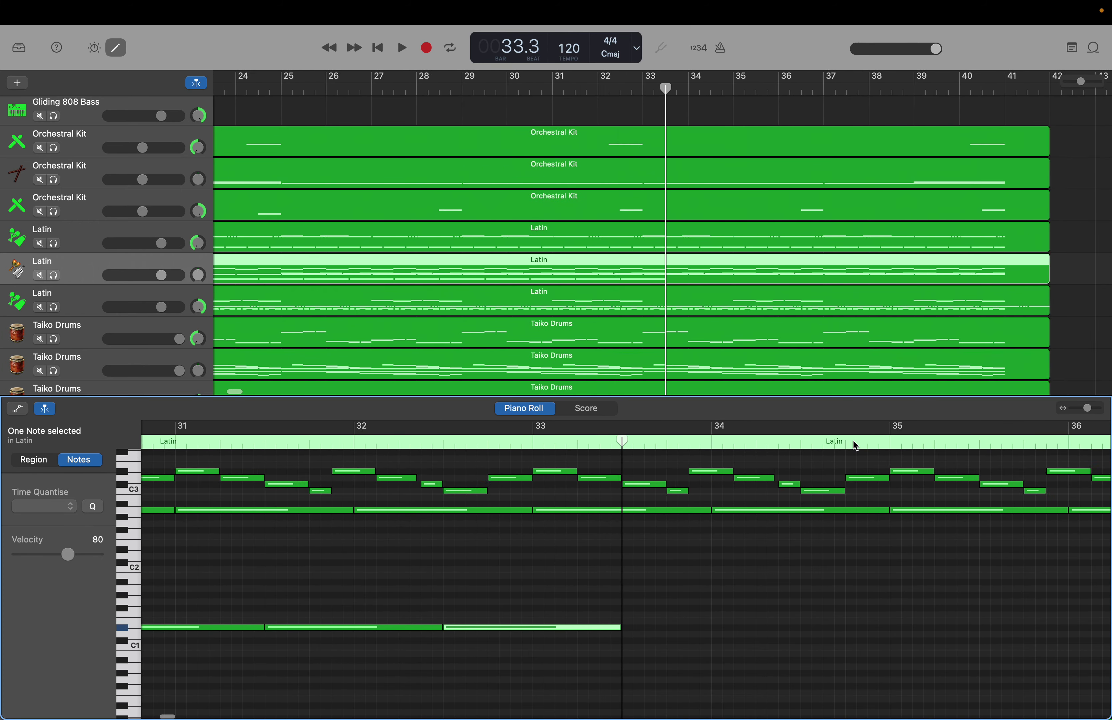
{"action": "key", "text": "period"}
{"action": "key", "text": "period"}
{"action": "key", "text": "period"}
{"action": "key", "text": "period"}
{"action": "key", "text": "period"}
{"action": "key", "text": "period"}
{"action": "key", "text": "period"}
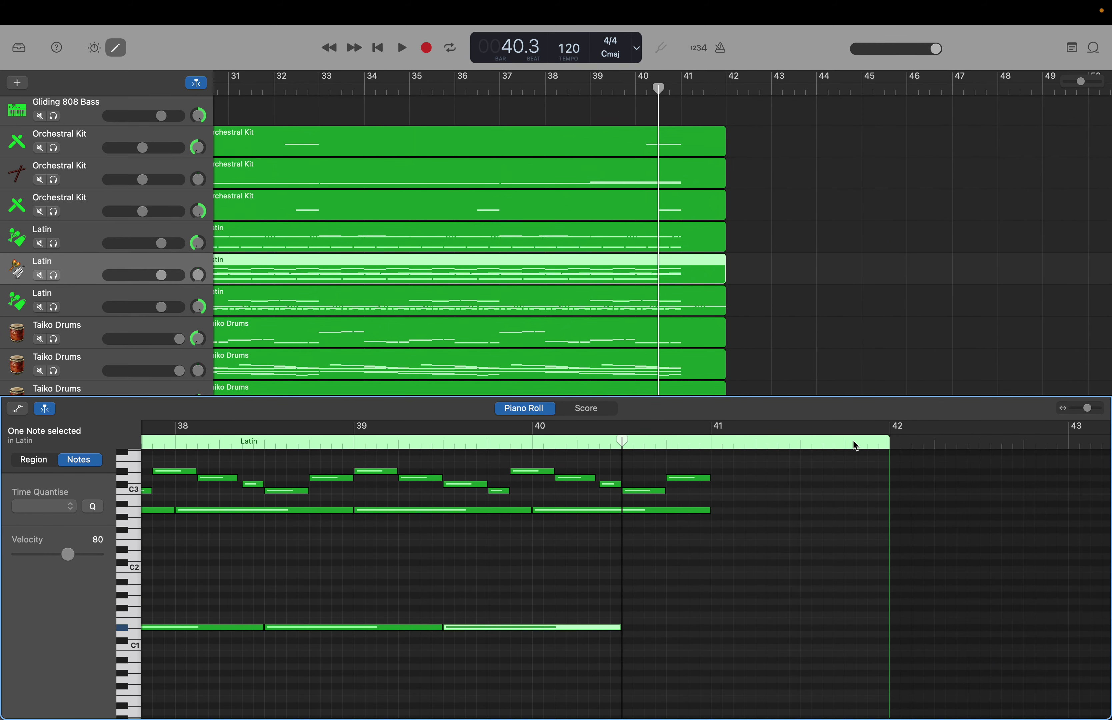
{"action": "key", "text": "period"}
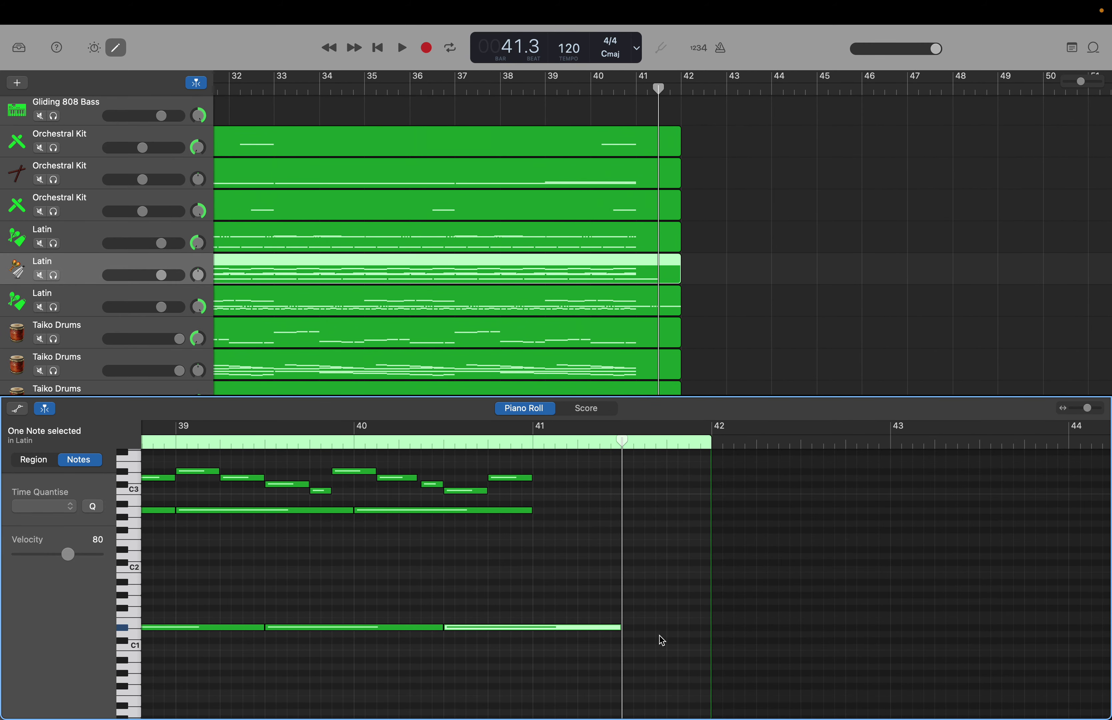
{"action": "left_click_drag", "start_coordinate": [619, 629], "coordinate": [535, 640]}
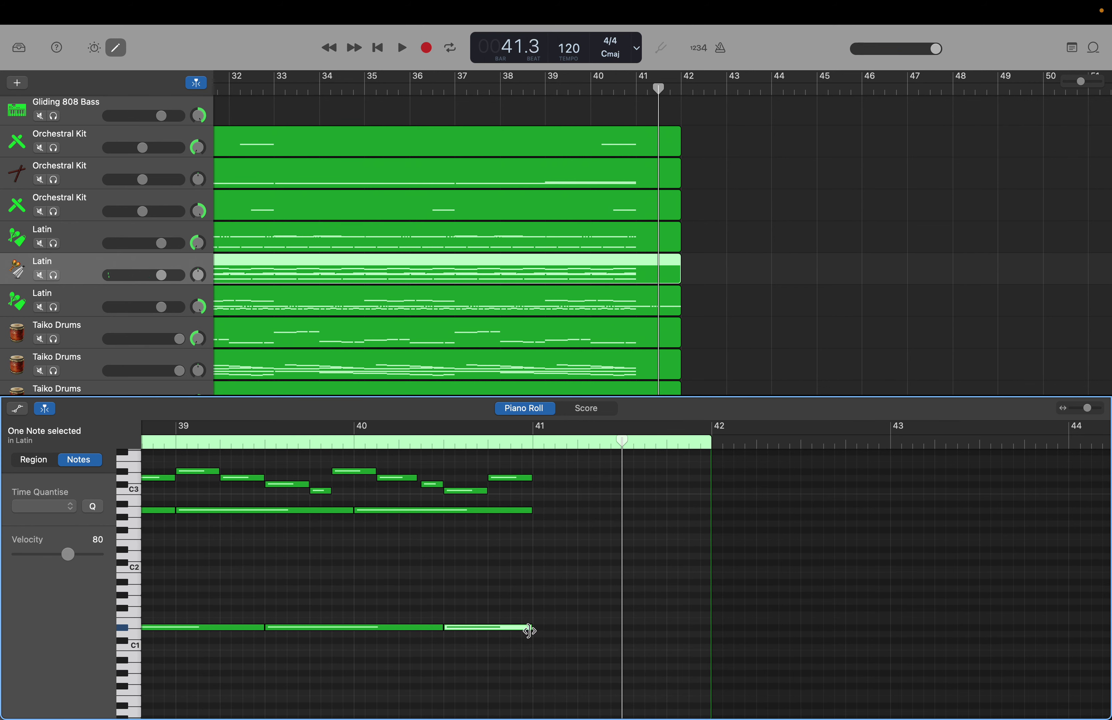
Compare the sounds of the A2, D#1, F#4 and G4 notes around bar 40 of the second Latin track.
{"action": "scroll", "coordinate": [517, 629], "scroll_direction": "left", "scroll_amount": 3}
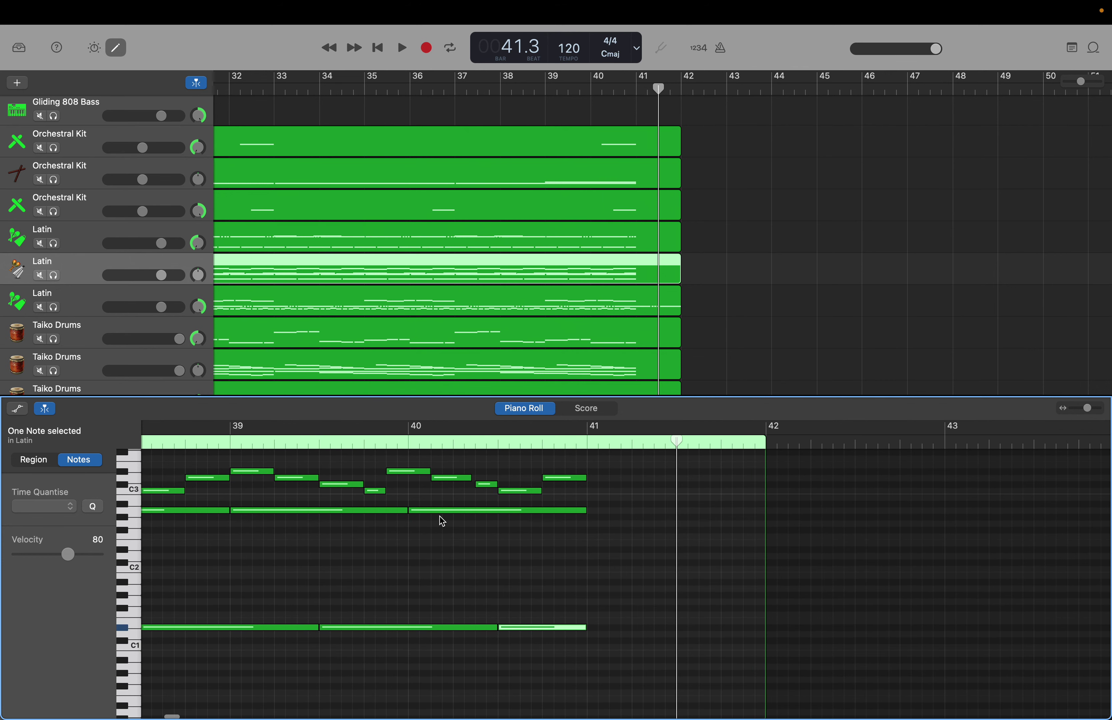
{"action": "left_click", "coordinate": [440, 513]}
{"action": "left_click", "coordinate": [513, 629]}
{"action": "scroll", "coordinate": [474, 506], "scroll_direction": "up", "scroll_amount": 6}
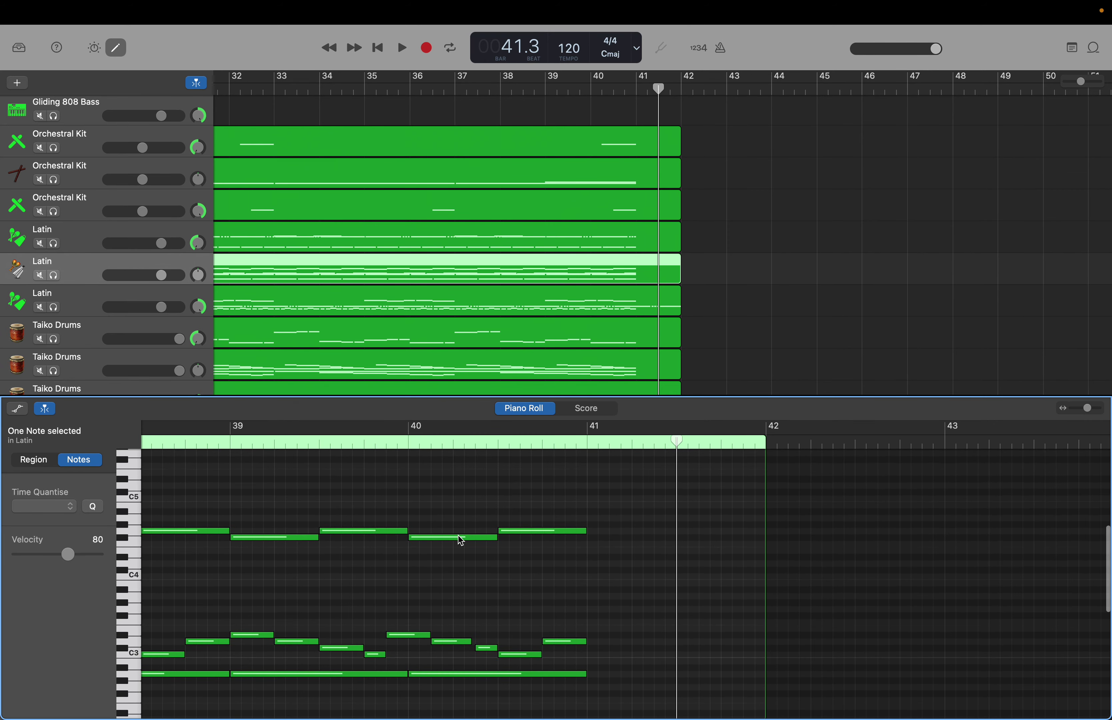
{"action": "left_click", "coordinate": [458, 535]}
{"action": "left_click", "coordinate": [521, 531]}
{"action": "left_click", "coordinate": [486, 537]}
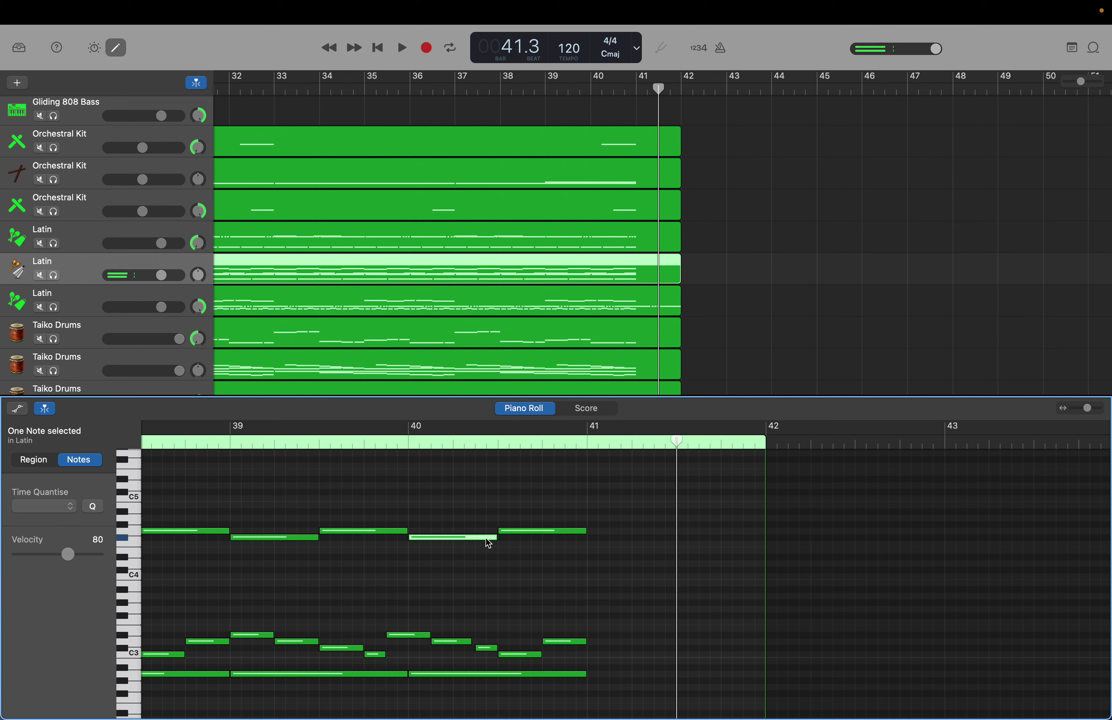
{"action": "left_click", "coordinate": [533, 532]}
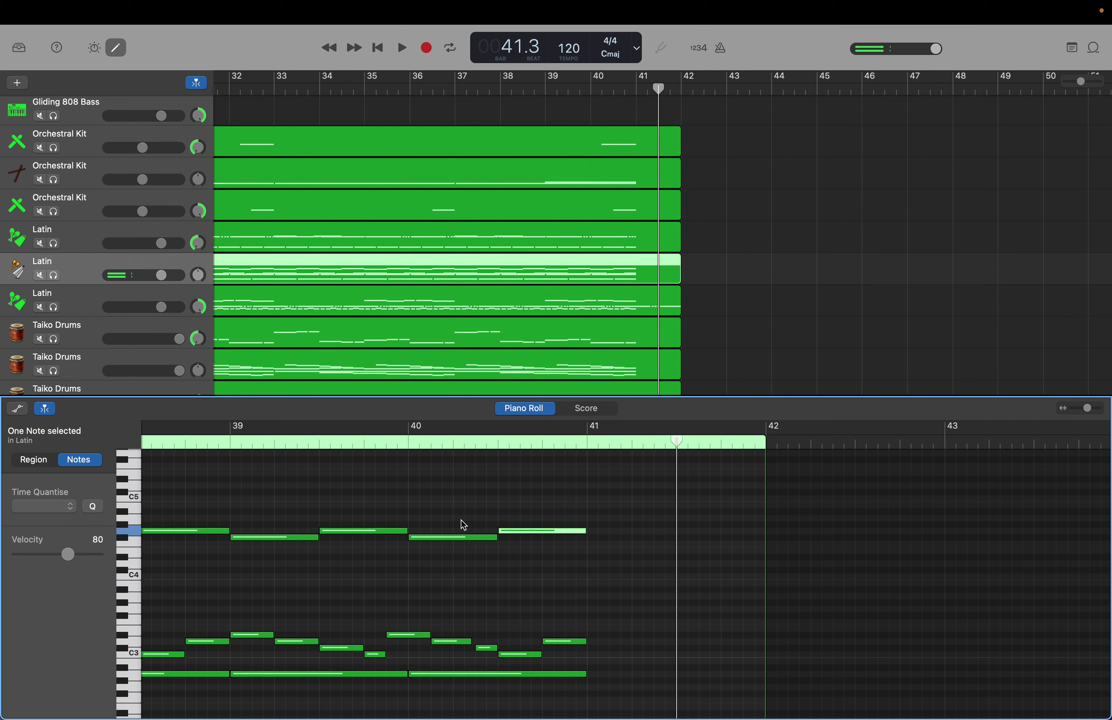
{"action": "scroll", "coordinate": [463, 525], "scroll_direction": "up", "scroll_amount": 1}
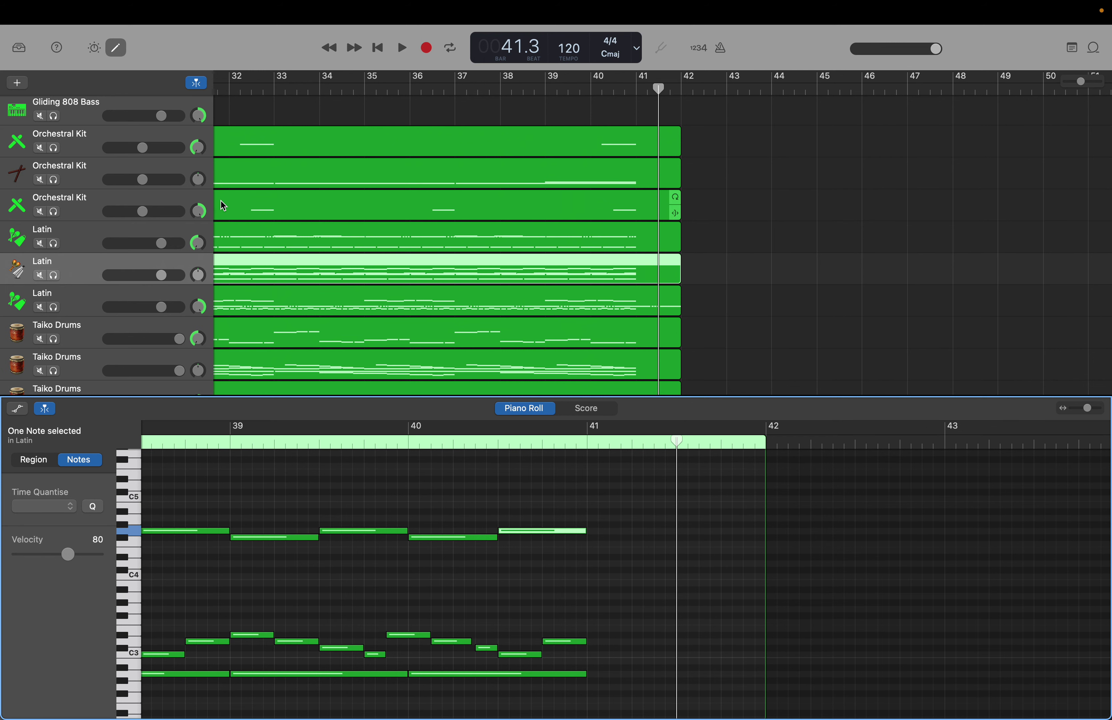
Move the playhead back to bar 9.
{"action": "scroll", "coordinate": [219, 204], "scroll_direction": "left", "scroll_amount": 5}
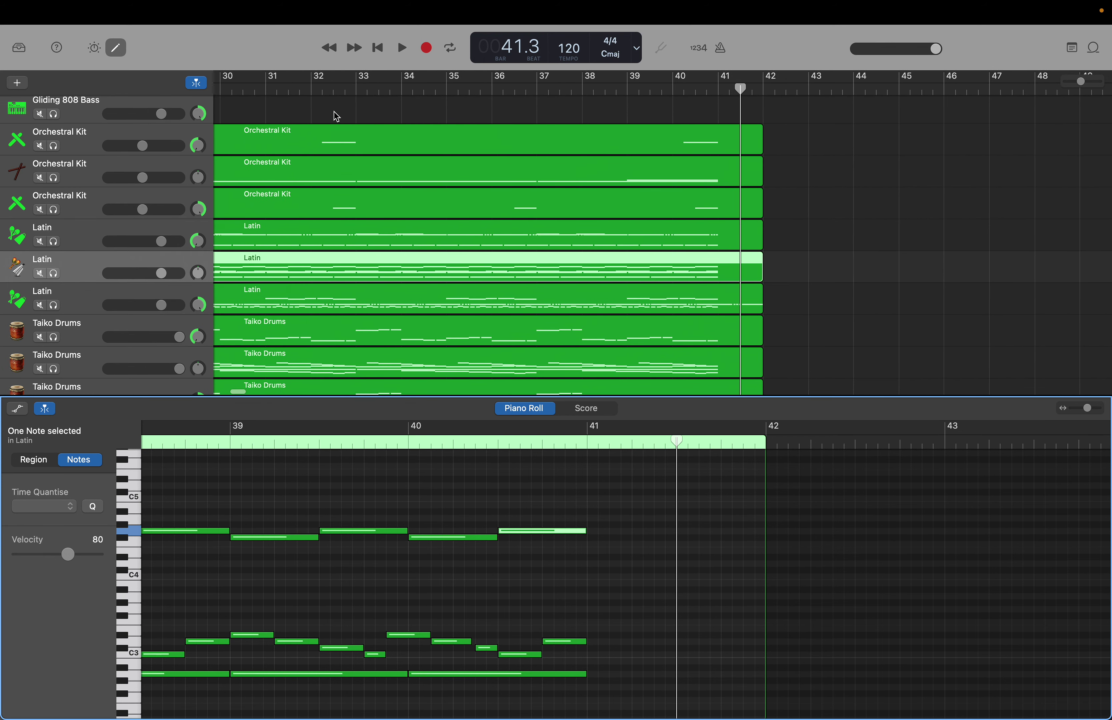
{"action": "double_click", "coordinate": [509, 48]}
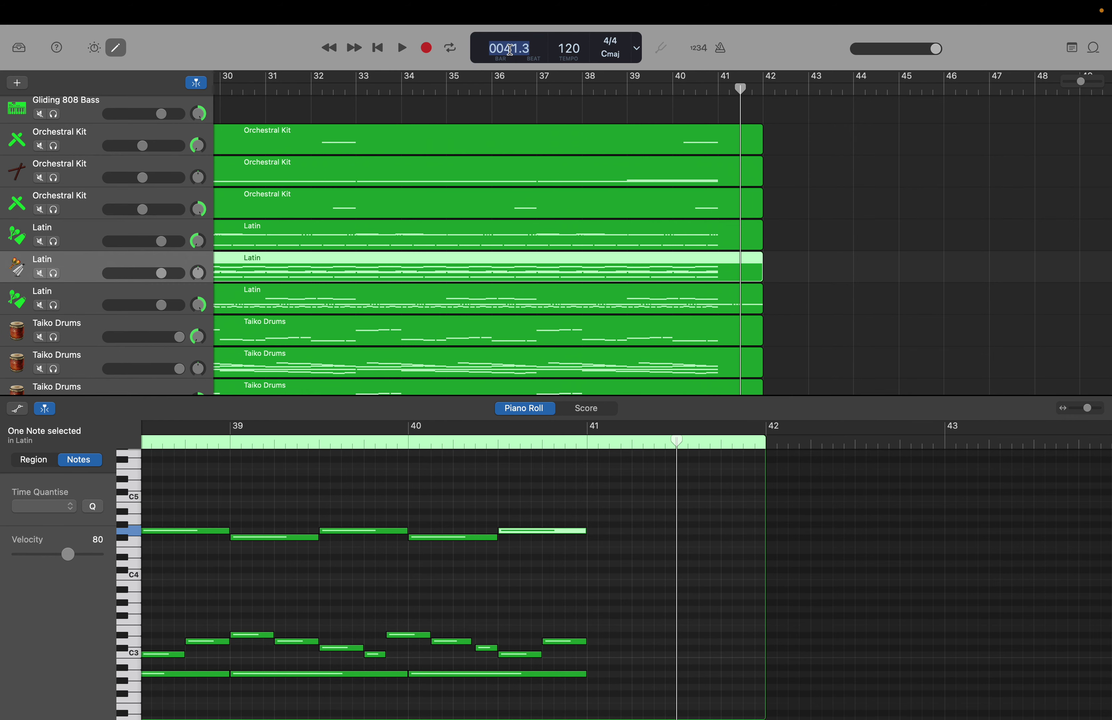
{"action": "type", "text": "9"}
{"action": "key", "text": "Return"}
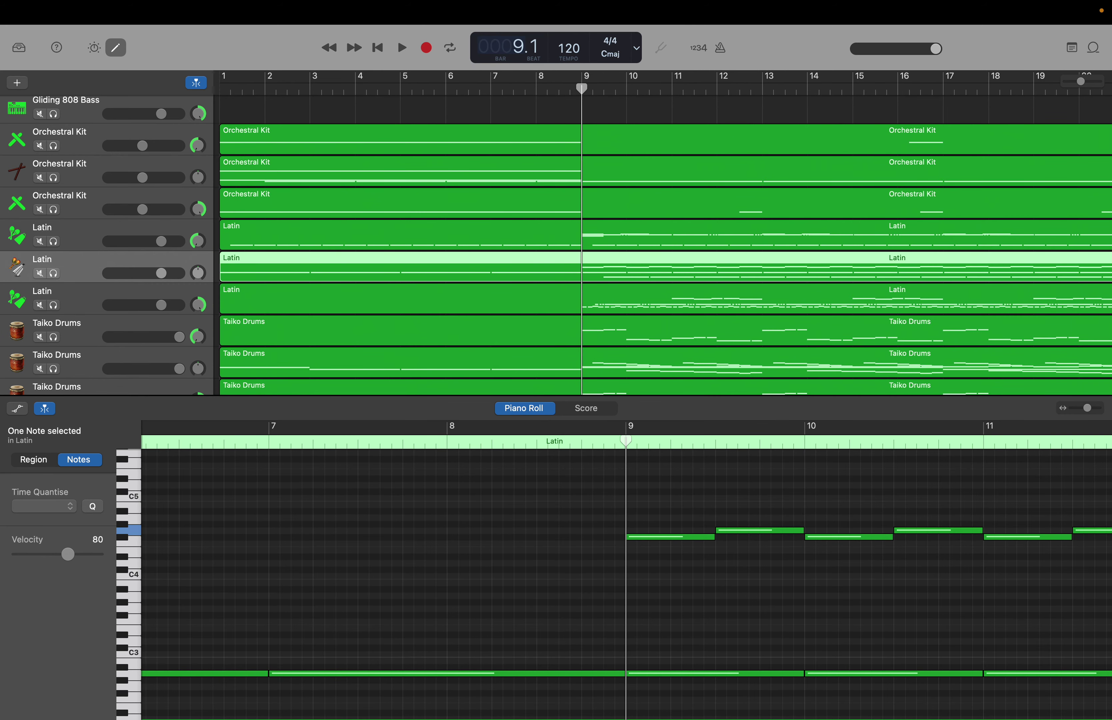